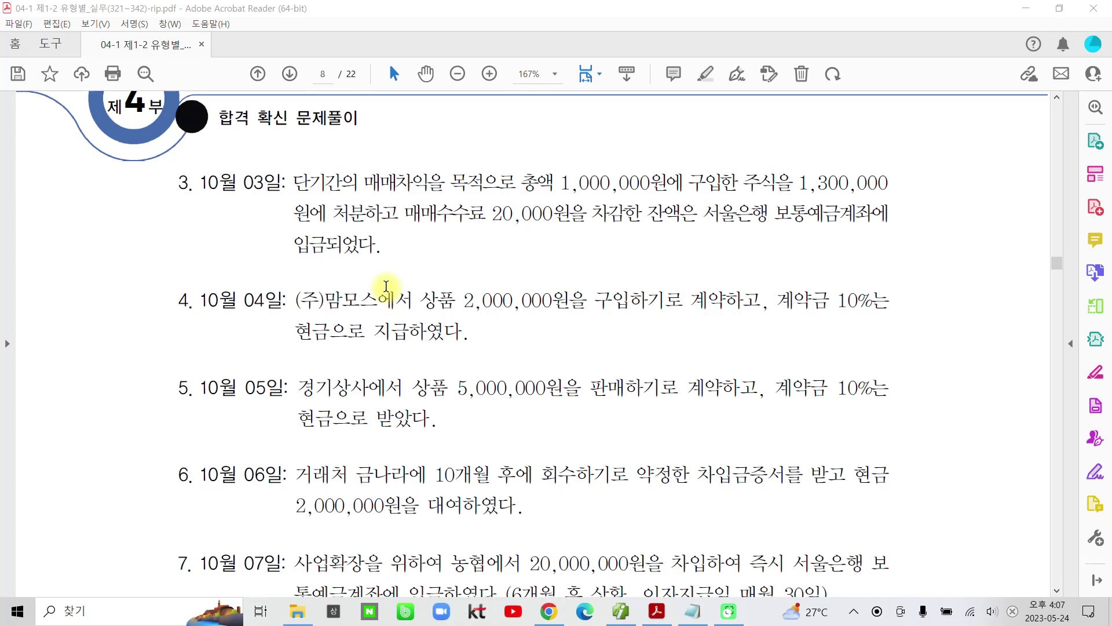
Highlight the phrase 단기간의 매매차익을 in the October 3 transaction (item 3) in yellow
{"action": "scroll", "coordinate": [386, 287], "scroll_direction": "up", "scroll_amount": 1}
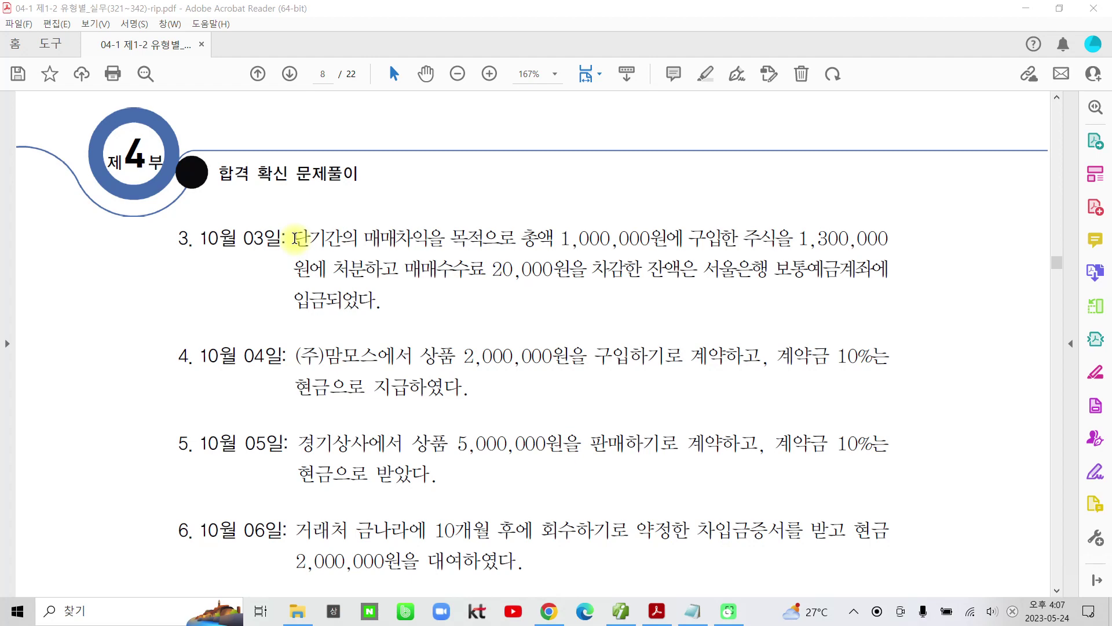
{"action": "left_click_drag", "start_coordinate": [296, 238], "coordinate": [398, 246]}
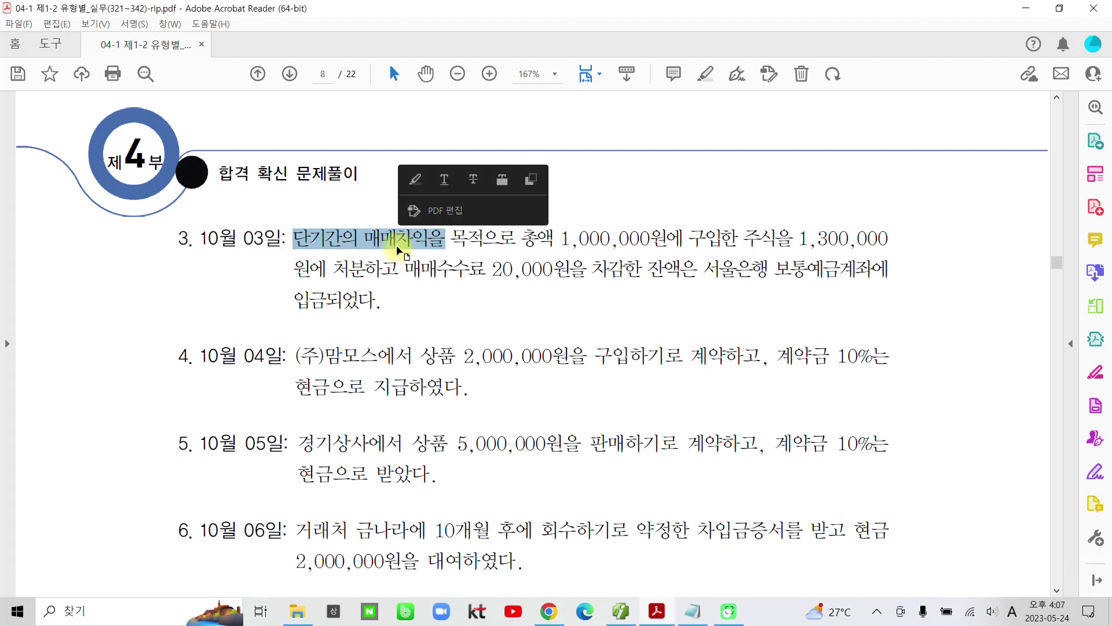
{"action": "left_click", "coordinate": [416, 184]}
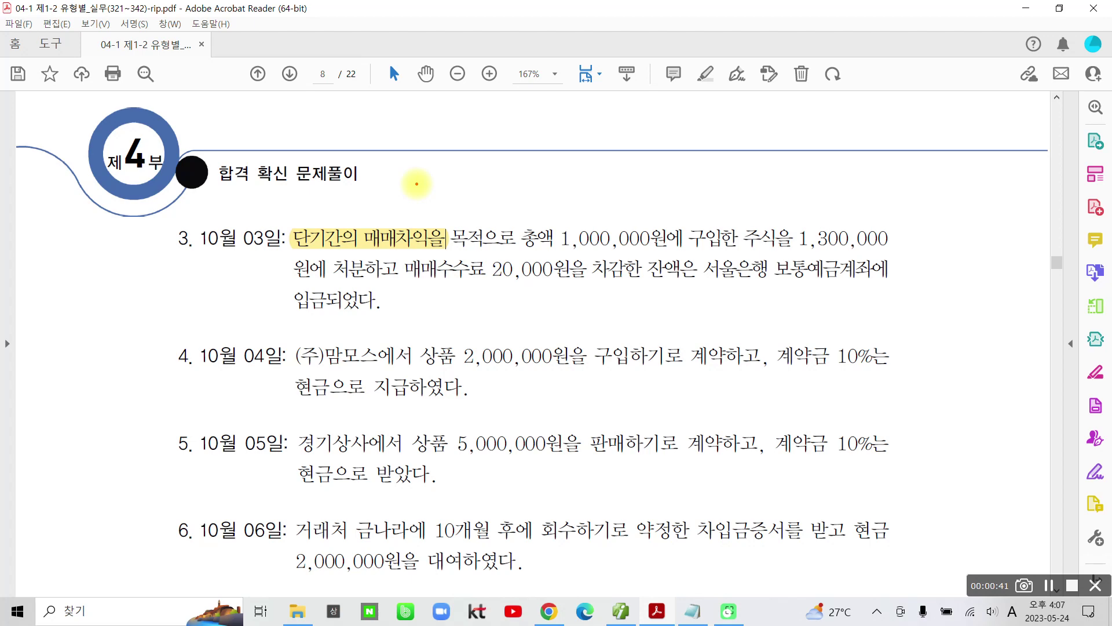
Temporarily circle 1,000,000, 1,300,000 and 매매수수료 20,000 in item 3 in red, and clear the ink marks
{"action": "mouse_move", "coordinate": [602, 262]}
{"action": "left_mouse_down"}
{"action": "mouse_move", "coordinate": [549, 244]}
{"action": "mouse_move", "coordinate": [634, 256]}
{"action": "mouse_move", "coordinate": [617, 273]}
{"action": "left_mouse_up"}
{"action": "mouse_move", "coordinate": [898, 258]}
{"action": "left_mouse_down"}
{"action": "mouse_move", "coordinate": [775, 240]}
{"action": "mouse_move", "coordinate": [901, 208]}
{"action": "mouse_move", "coordinate": [890, 269]}
{"action": "left_mouse_up"}
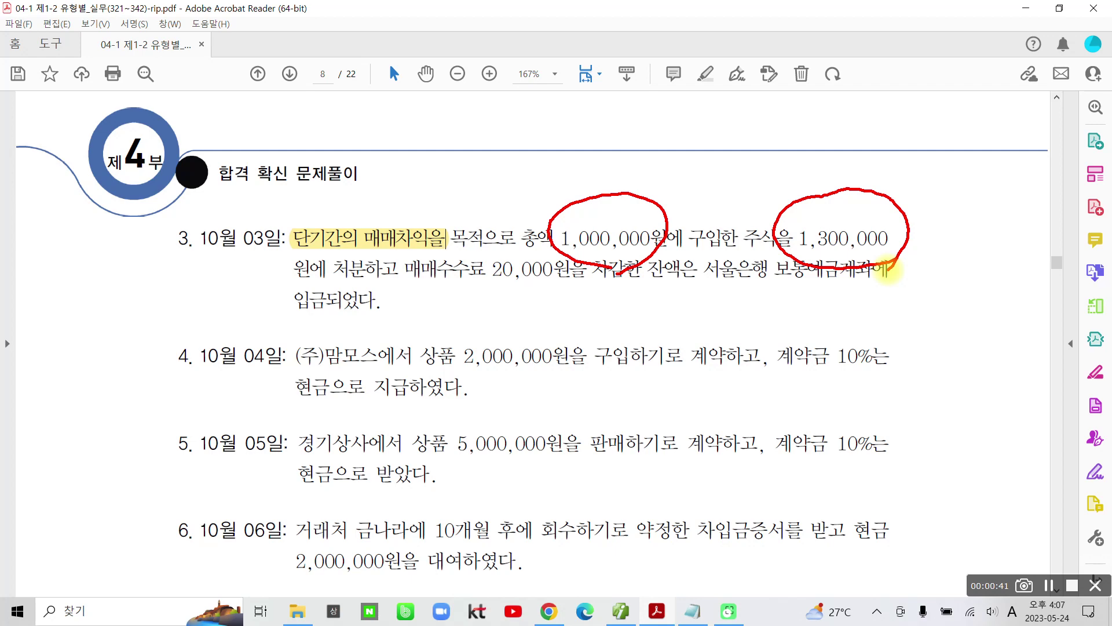
{"action": "mouse_move", "coordinate": [425, 249]}
{"action": "left_mouse_down"}
{"action": "mouse_move", "coordinate": [400, 272]}
{"action": "mouse_move", "coordinate": [539, 290]}
{"action": "mouse_move", "coordinate": [475, 250]}
{"action": "mouse_move", "coordinate": [366, 277]}
{"action": "left_mouse_up"}
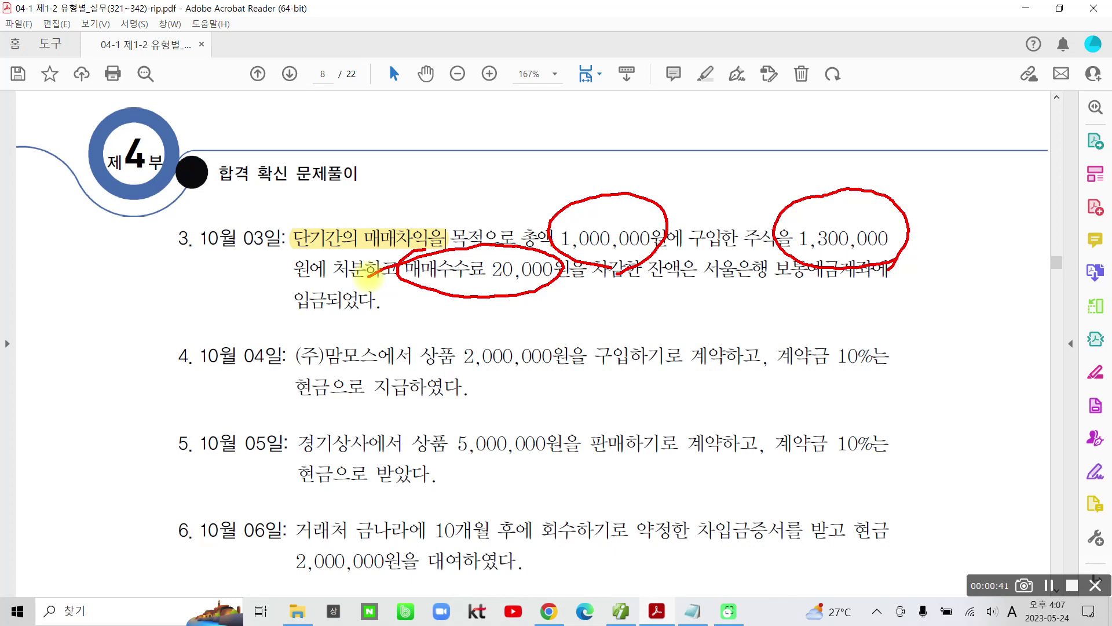
{"action": "key", "text": "Escape"}
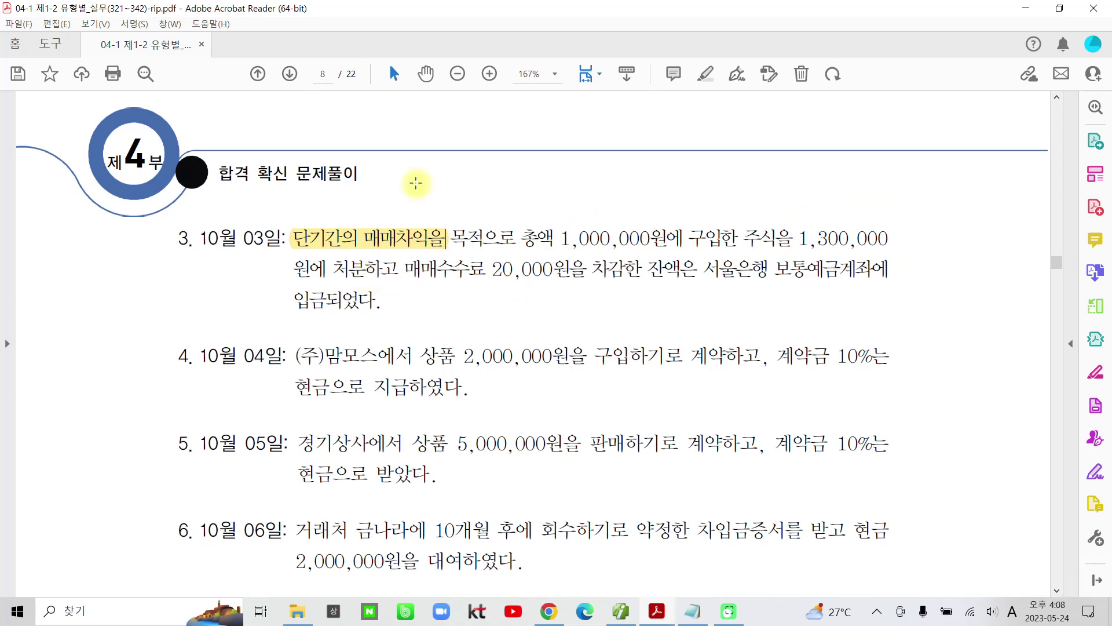
Highlight 보통예금 in the second line of item 3 in yellow
{"action": "left_click_drag", "start_coordinate": [774, 270], "coordinate": [843, 270]}
{"action": "left_click", "coordinate": [852, 210]}
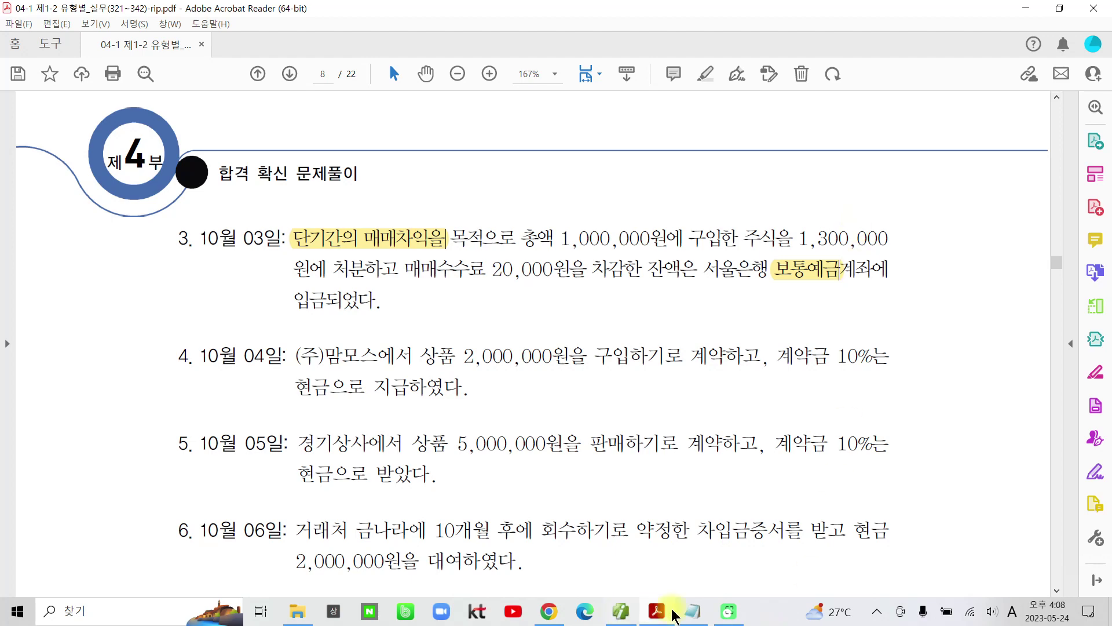
Switch to the accounting program and load the 일반전표입력 voucher list for October 3
{"action": "left_click", "coordinate": [622, 613]}
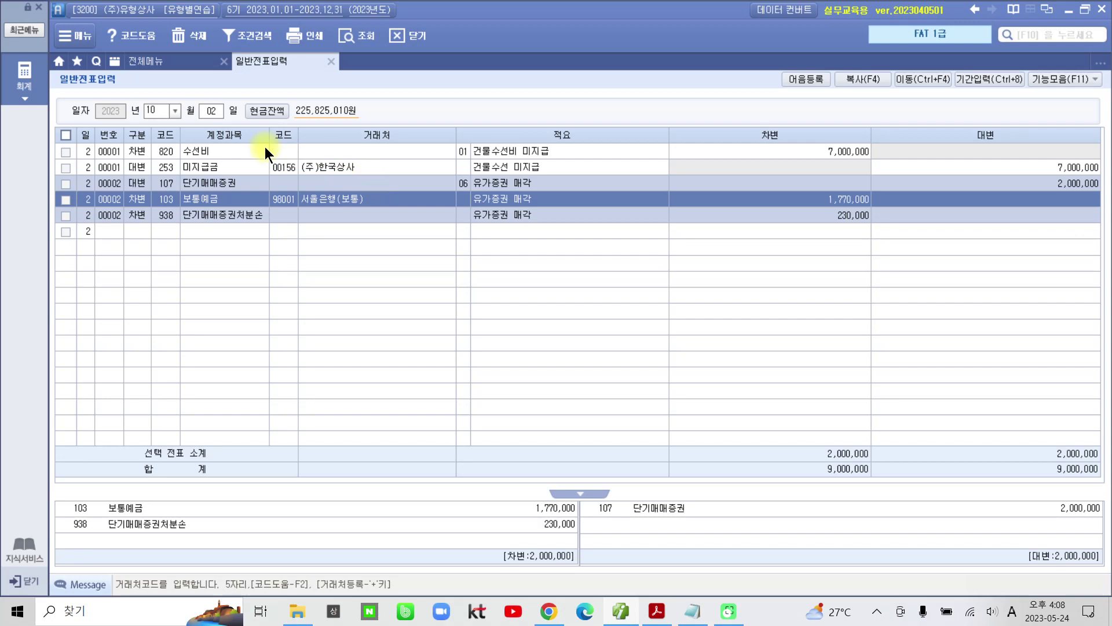
{"action": "left_click", "coordinate": [218, 113]}
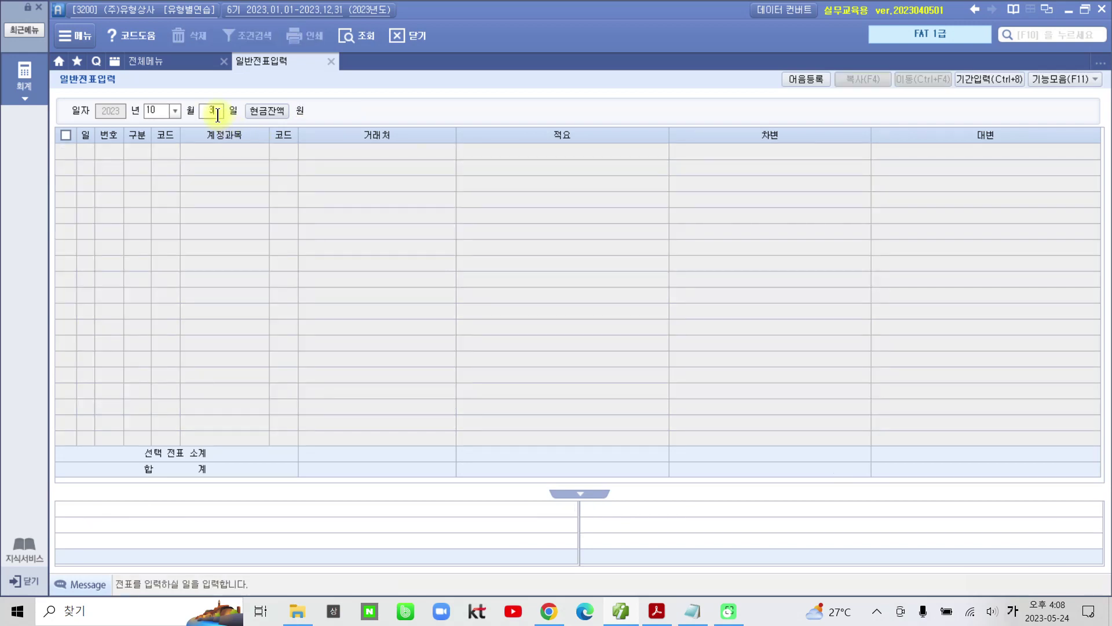
{"action": "key", "text": "Return"}
Start a debit (차변) line with account 103 보통예금 and 서울은행(보통) as the trading partner
{"action": "type", "text": "3"}
{"action": "key", "text": "Return"}
{"action": "type", "text": "103"}
{"action": "key", "text": "Return"}
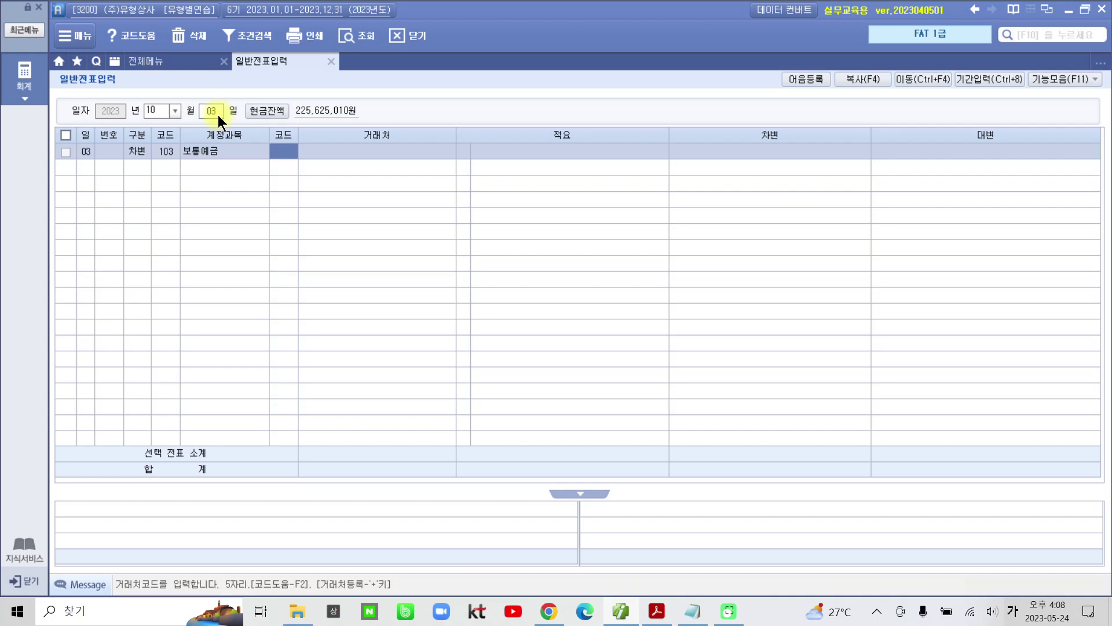
{"action": "type", "text": "서울"}
{"action": "key", "text": "Return"}
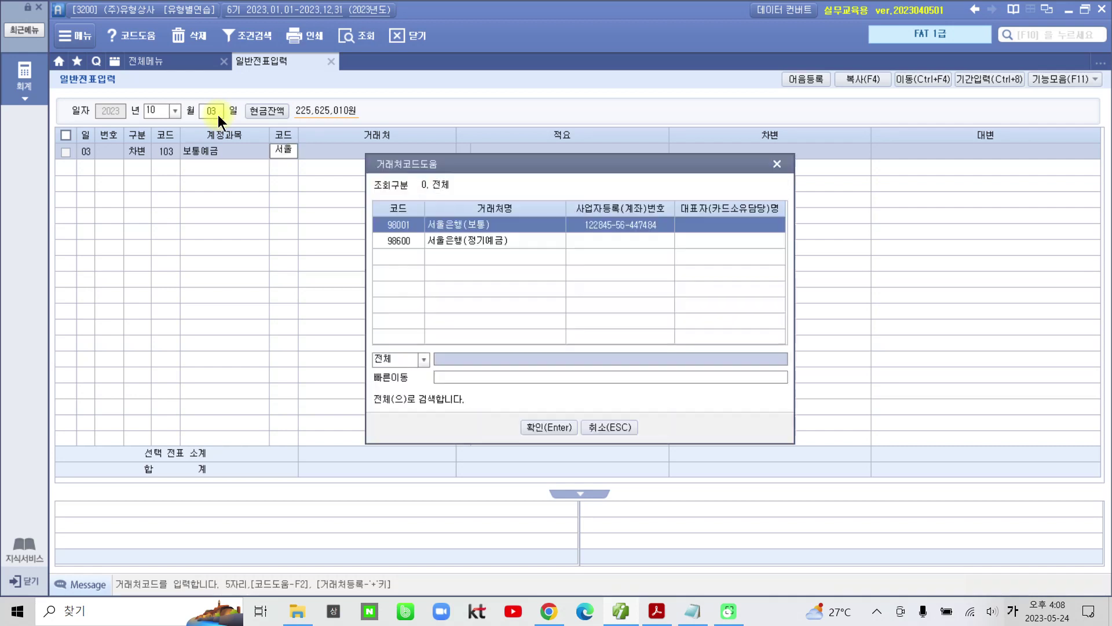
{"action": "key", "text": "Return"}
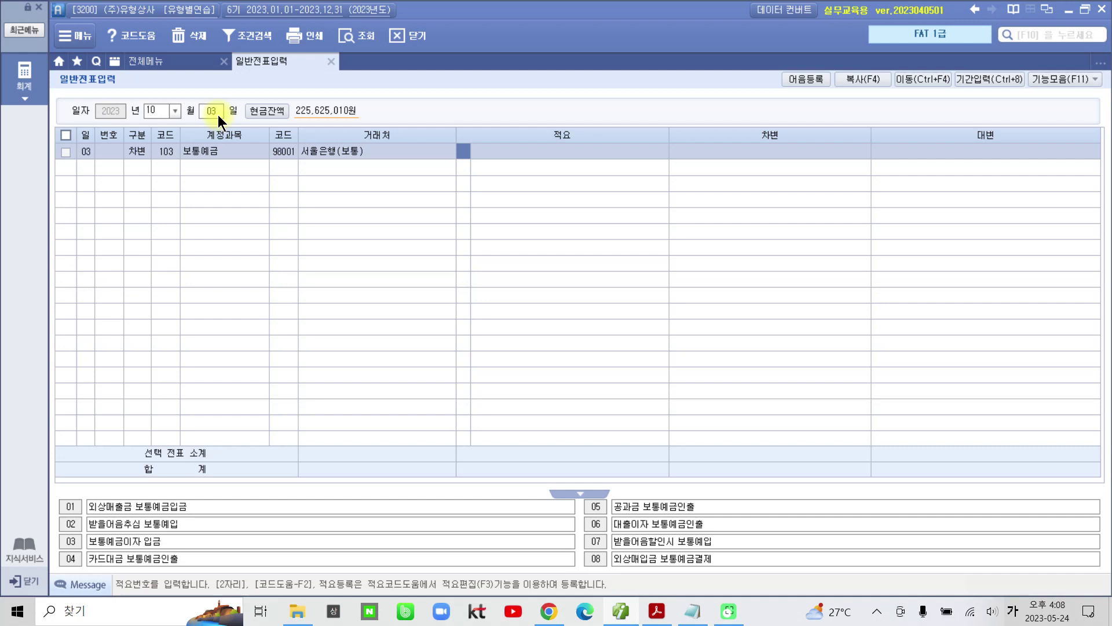
Describe the 보통예금 line as 주식처분 and give it a debit amount of 1,280,000
{"action": "key", "text": "Return"}
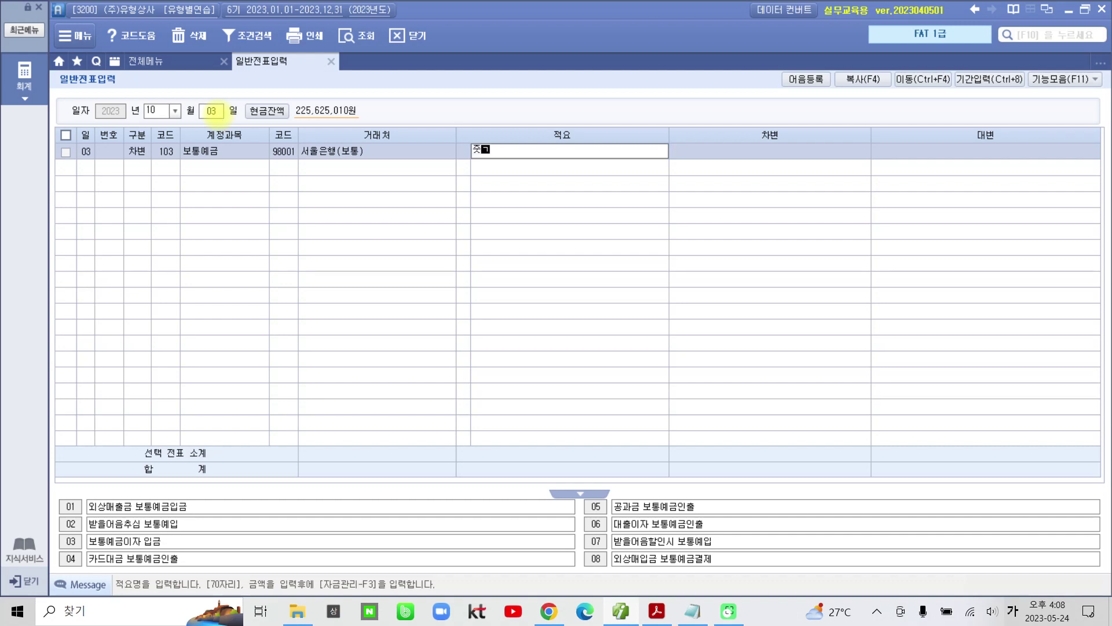
{"action": "key", "text": "BackSpace"}
{"action": "key", "text": "BackSpace"}
{"action": "type", "text": "주식처분"}
{"action": "key", "text": "Return"}
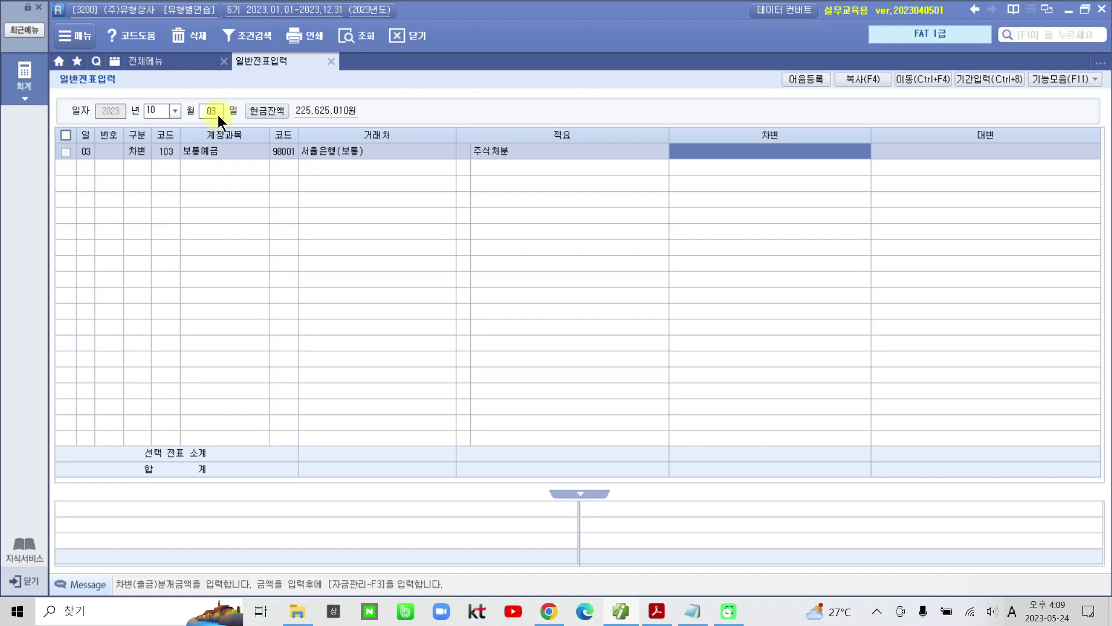
{"action": "type", "text": "1,2"}
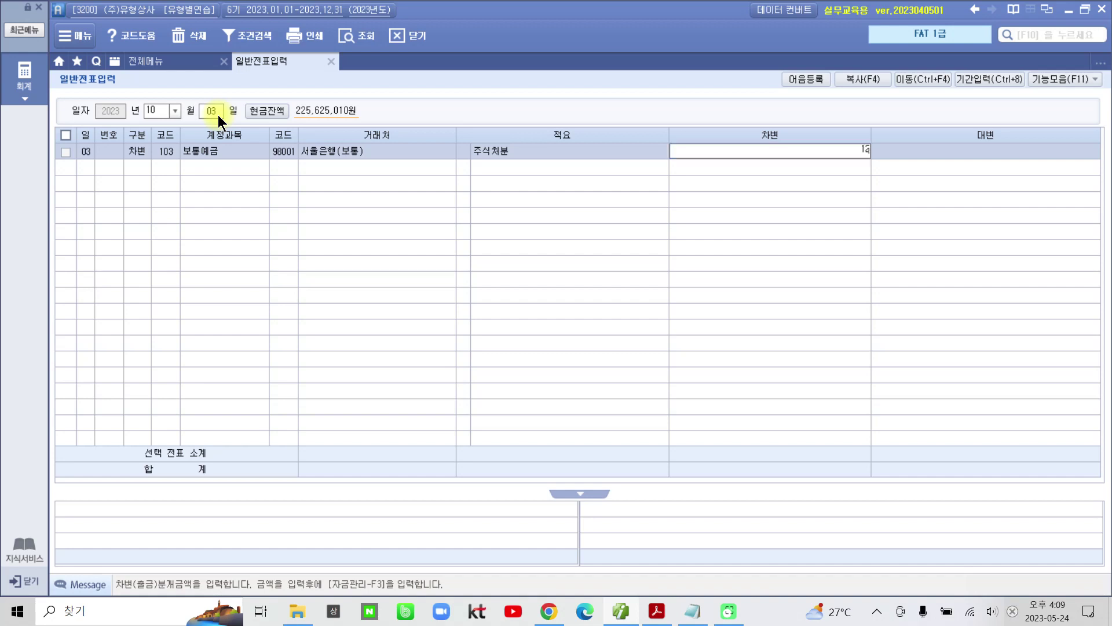
{"action": "type", "text": "80,000"}
{"action": "key", "text": "Return"}
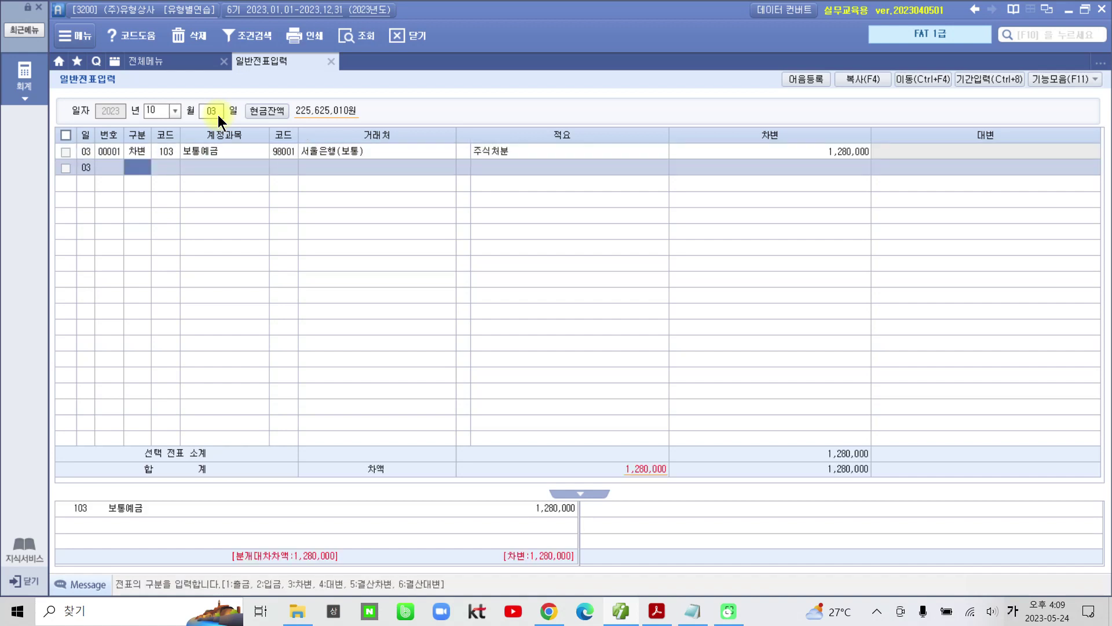
Add a credit (대변) line for account 107 단기매매증권 with the description 주식처분 and amount 1,000,000
{"action": "type", "text": "4"}
{"action": "key", "text": "Return"}
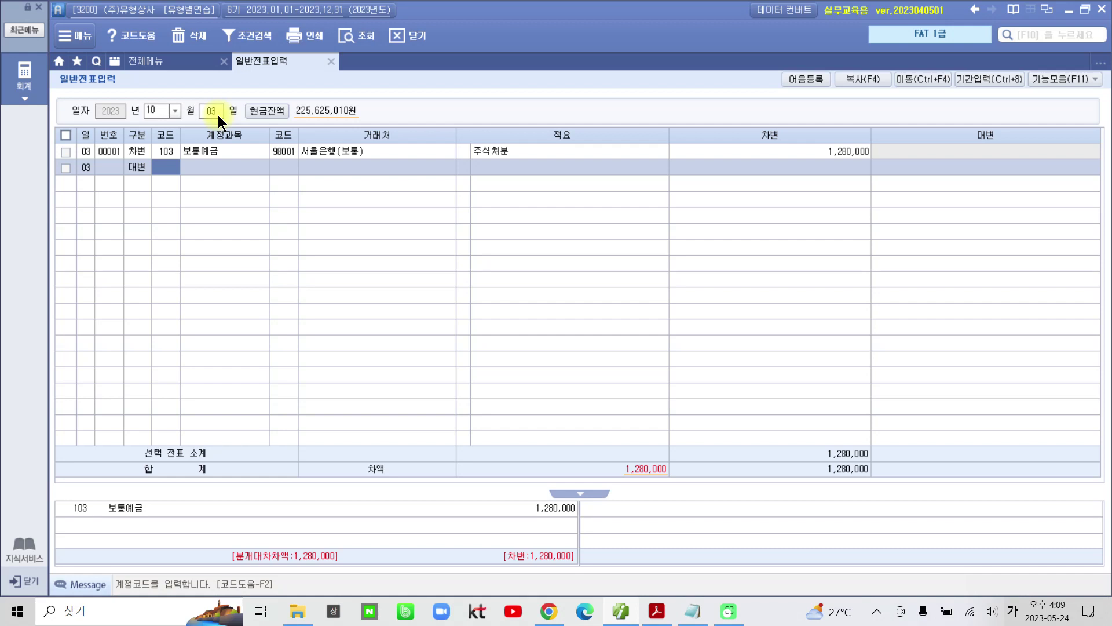
{"action": "type", "text": "107"}
{"action": "key", "text": "Return"}
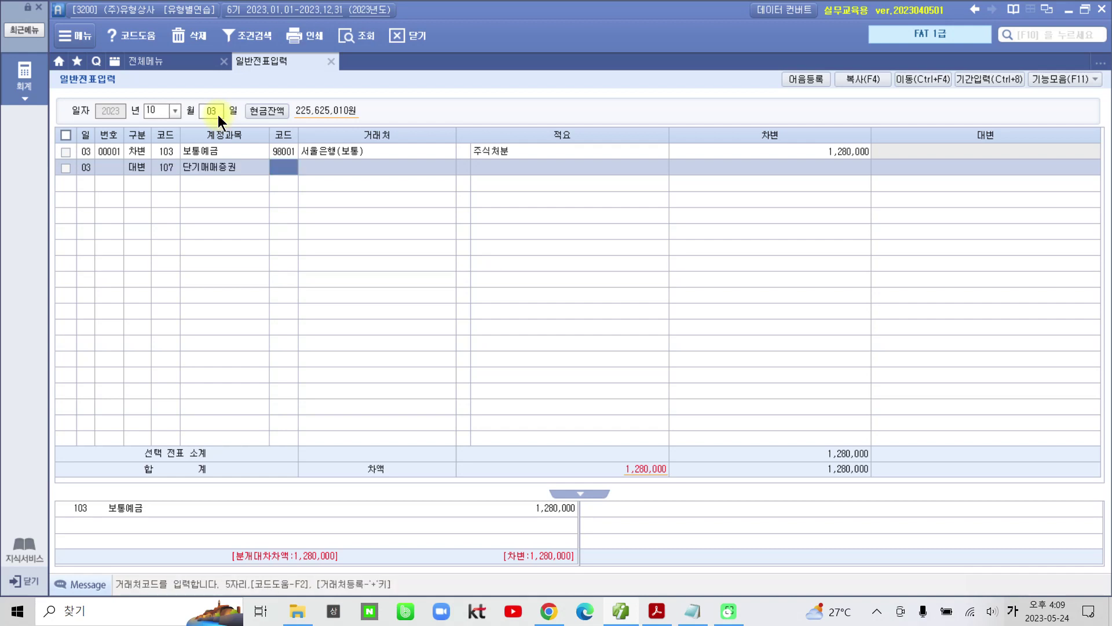
{"action": "key", "text": "Return"}
{"action": "key", "text": "Return"}
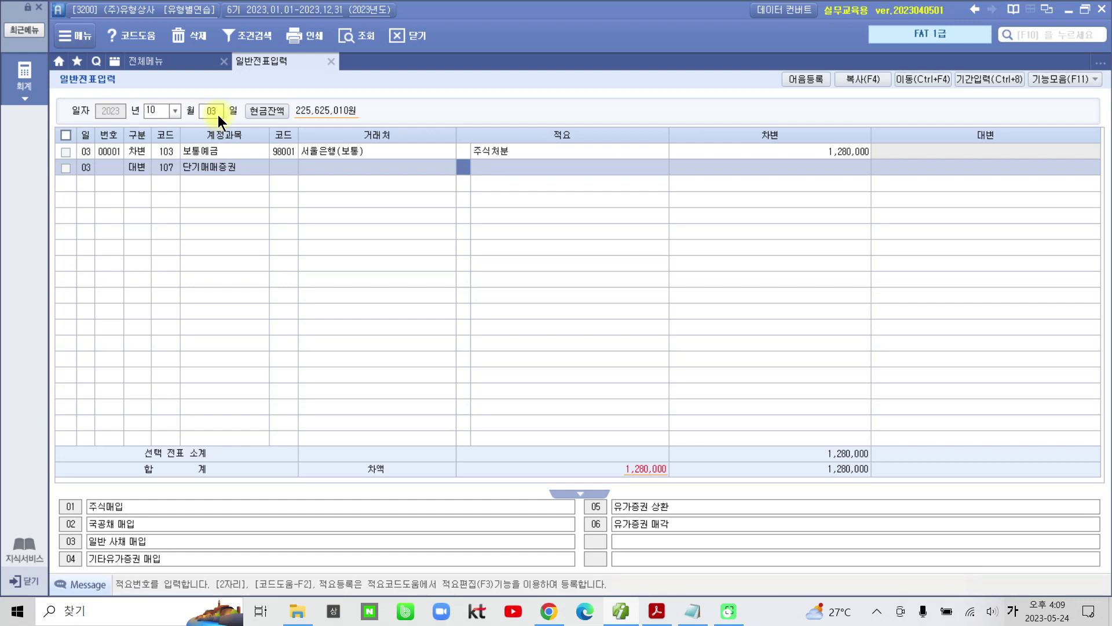
{"action": "key", "text": "Return"}
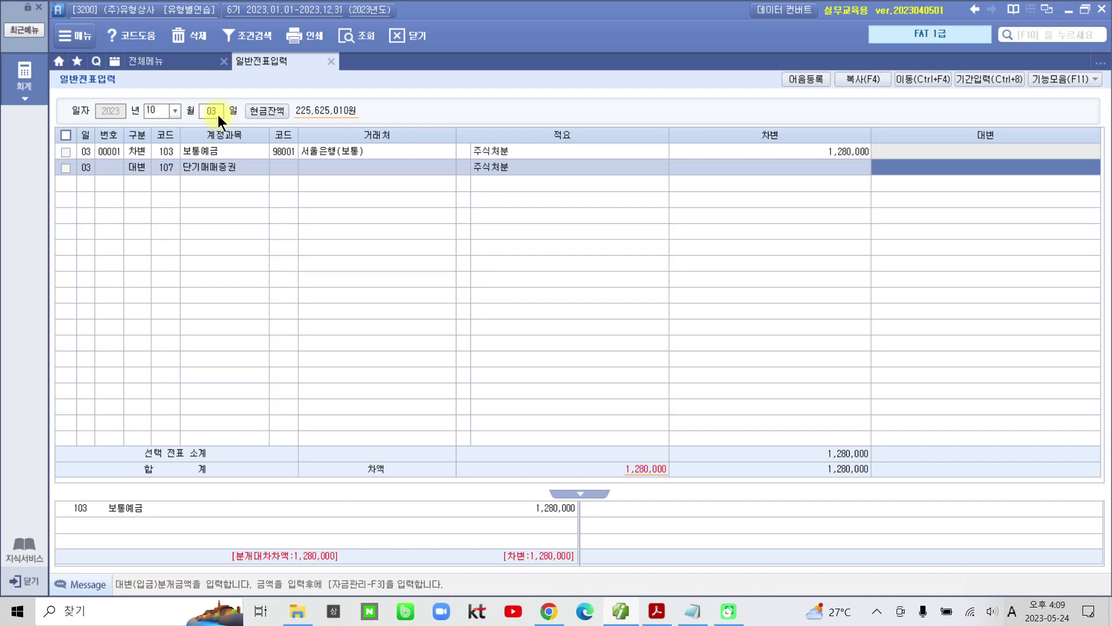
{"action": "type", "text": "1,000,000"}
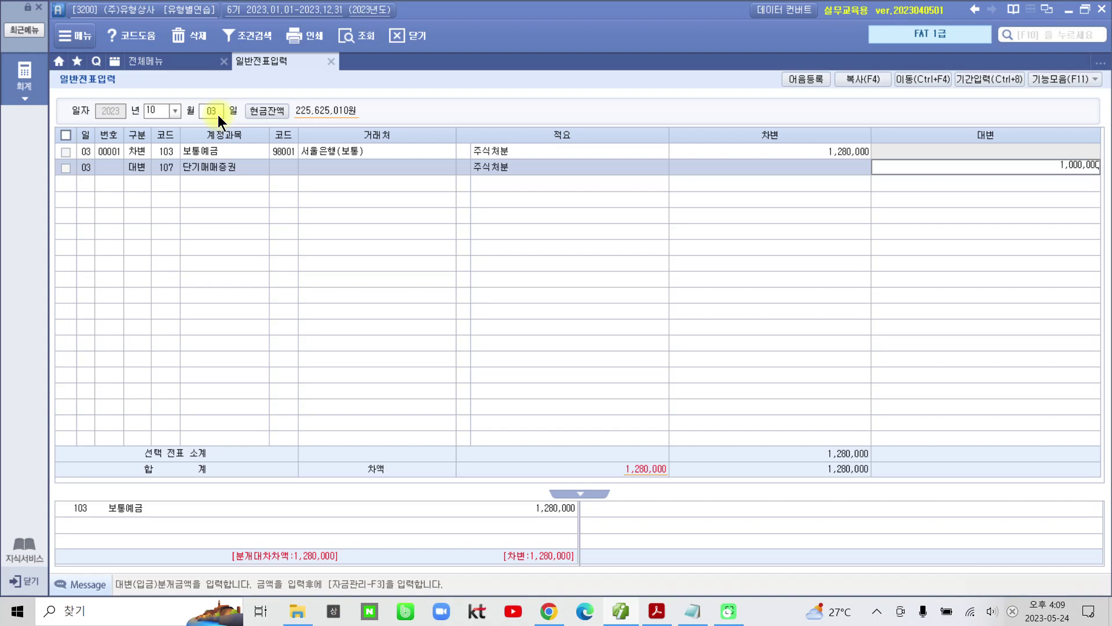
{"action": "key", "text": "Return"}
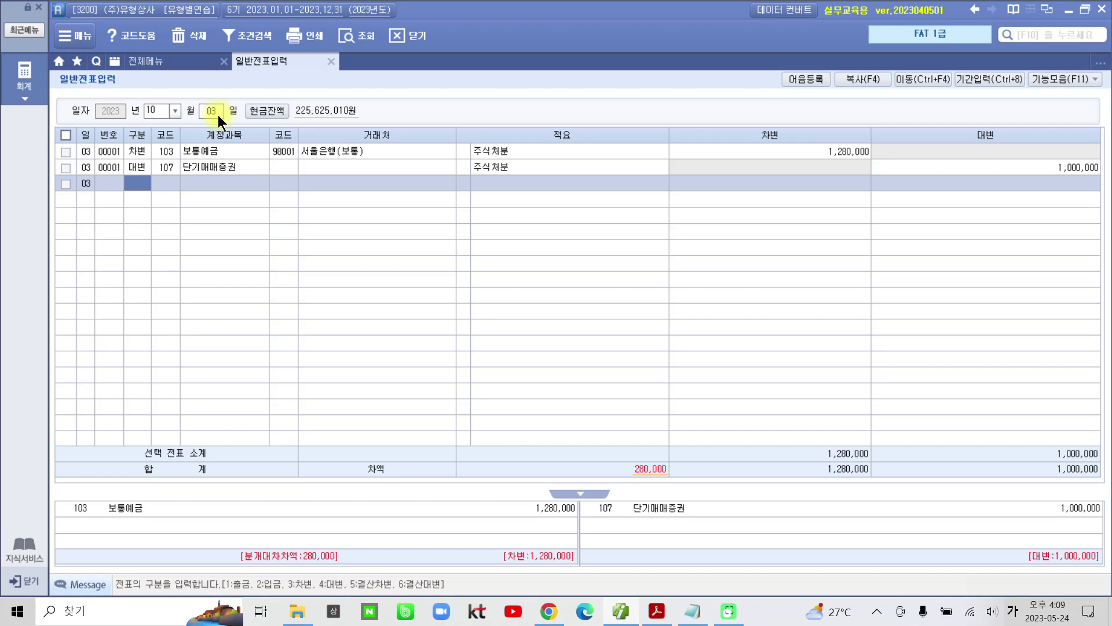
Start another credit line, look up accounts containing 단기 and choose 906 단기매매증권처분익
{"action": "type", "text": "4"}
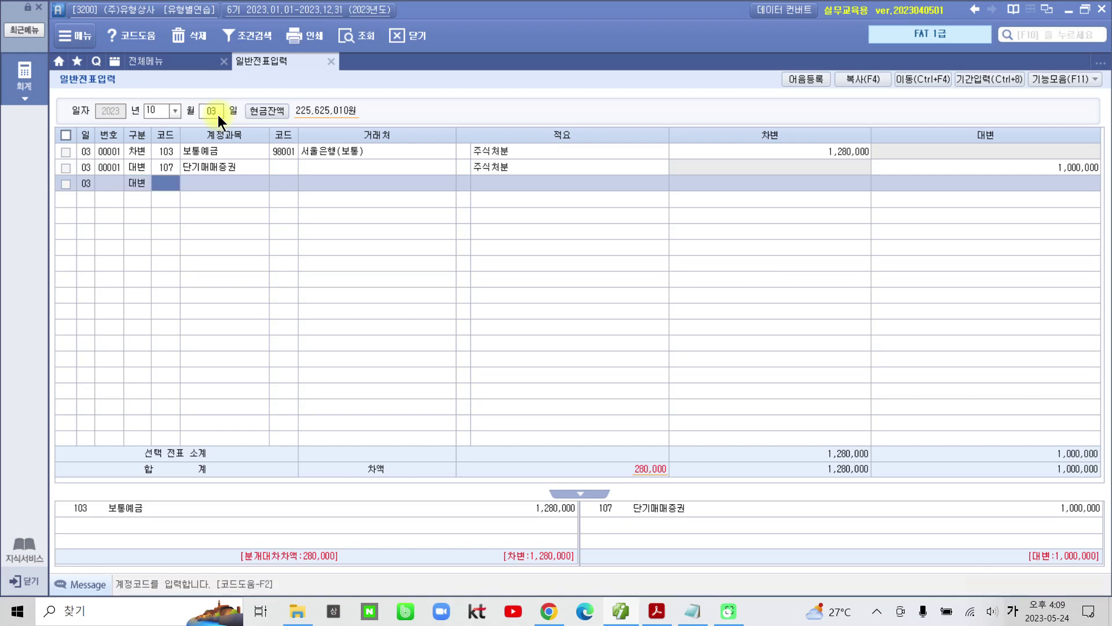
{"action": "type", "text": "단기"}
{"action": "key", "text": "Return"}
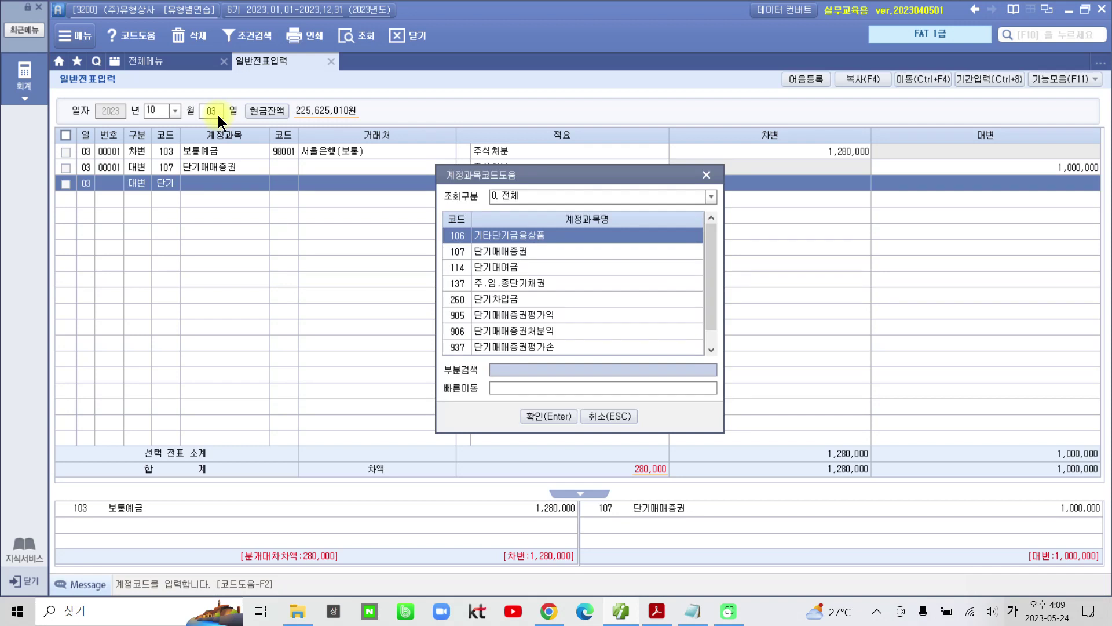
{"action": "key", "text": "Down"}
{"action": "key", "text": "Down"}
{"action": "key", "text": "Down"}
{"action": "key", "text": "Down"}
{"action": "key", "text": "Down"}
{"action": "key", "text": "Down"}
{"action": "key", "text": "Down"}
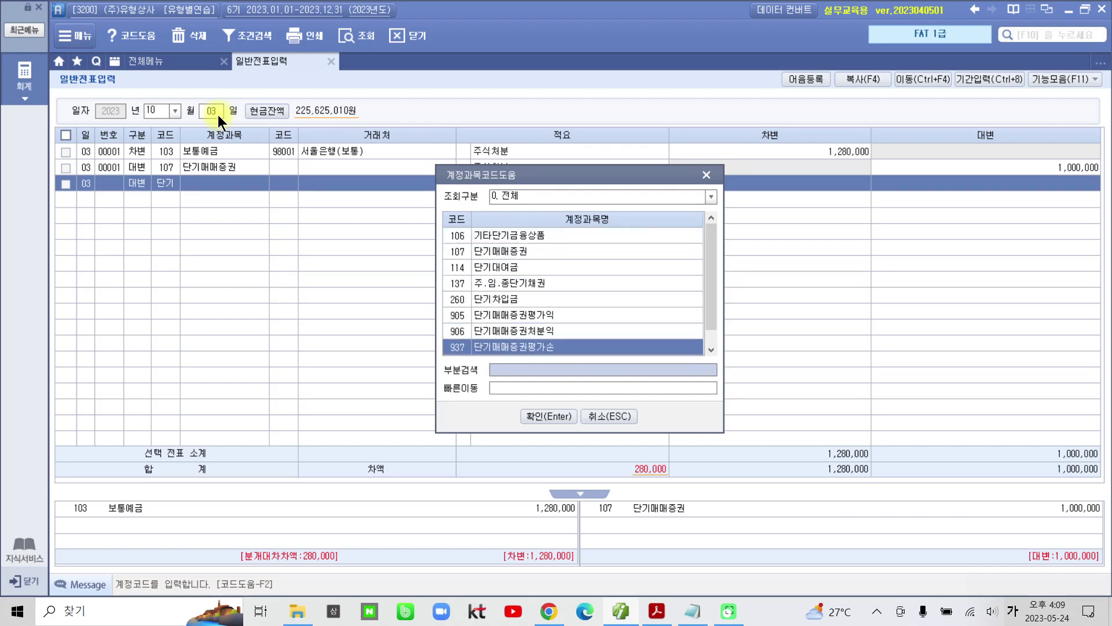
{"action": "key", "text": "Up"}
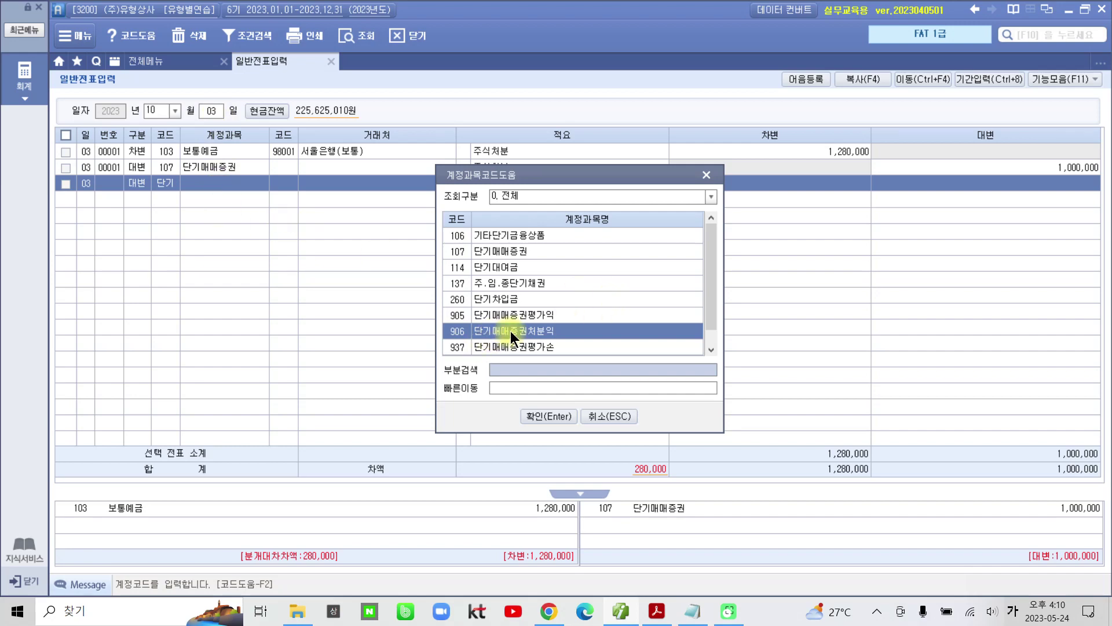
{"action": "left_click", "coordinate": [557, 417]}
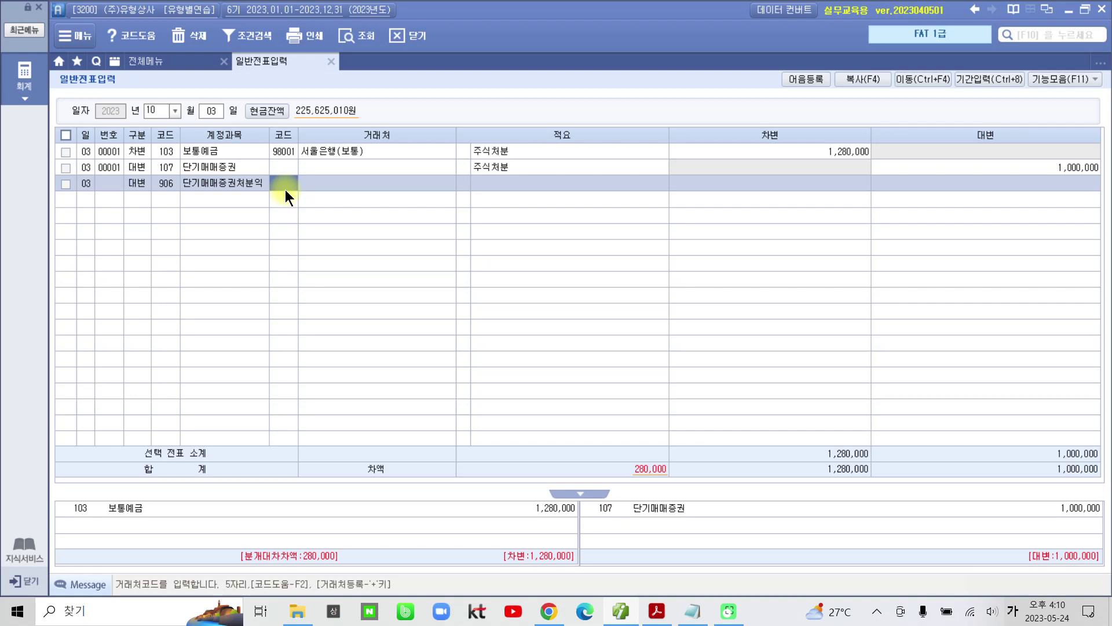
Complete the 단기매매증권처분익 line with no trading partner, the description 주식처분 and a credit amount of 280,000
{"action": "key", "text": "Return"}
{"action": "key", "text": "Return"}
{"action": "key", "text": "Return"}
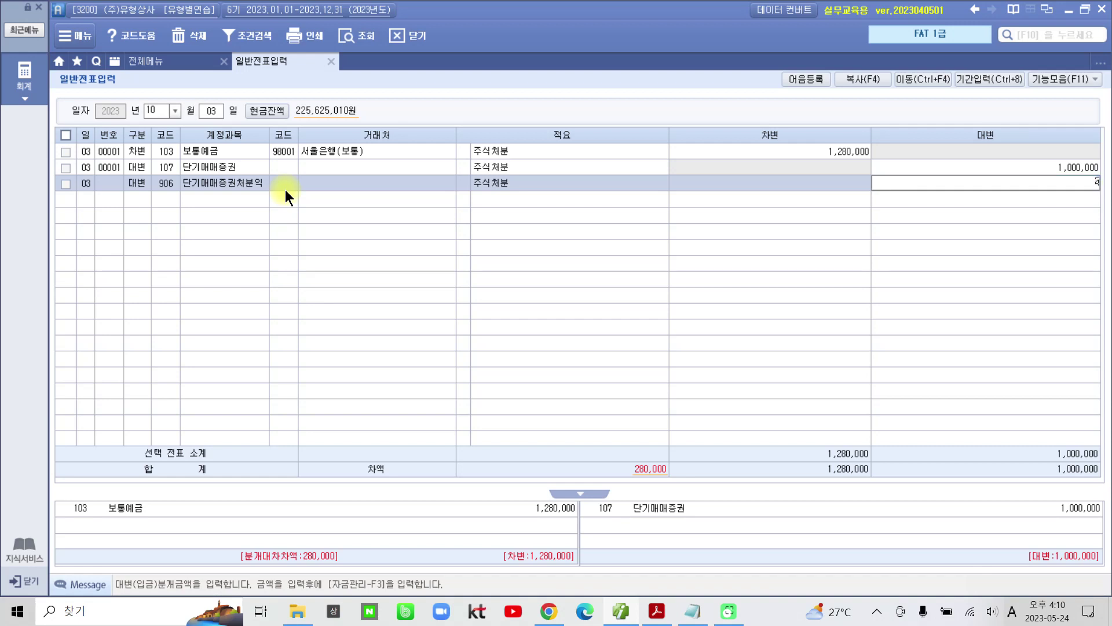
{"action": "type", "text": "280,000"}
{"action": "key", "text": "Return"}
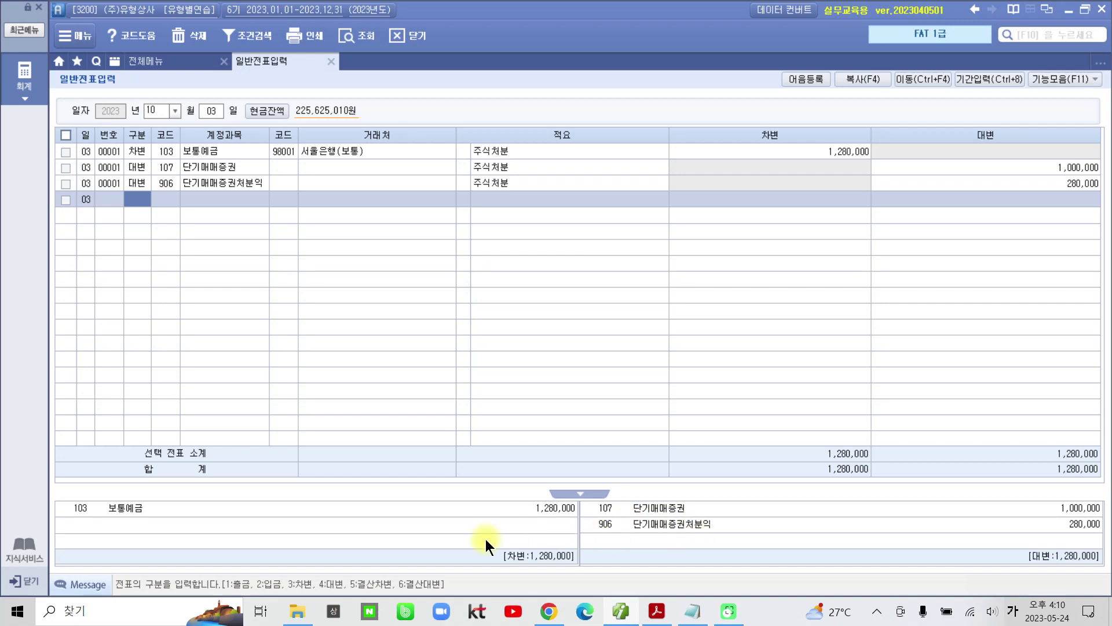
Frame the journal entry summary with a red rectangle and handwrite the question 영업이익이 영향은? above it in red
{"action": "mouse_move", "coordinate": [66, 492]}
{"action": "left_mouse_down"}
{"action": "mouse_move", "coordinate": [218, 542]}
{"action": "mouse_move", "coordinate": [1077, 569]}
{"action": "mouse_move", "coordinate": [1109, 546]}
{"action": "left_mouse_up"}
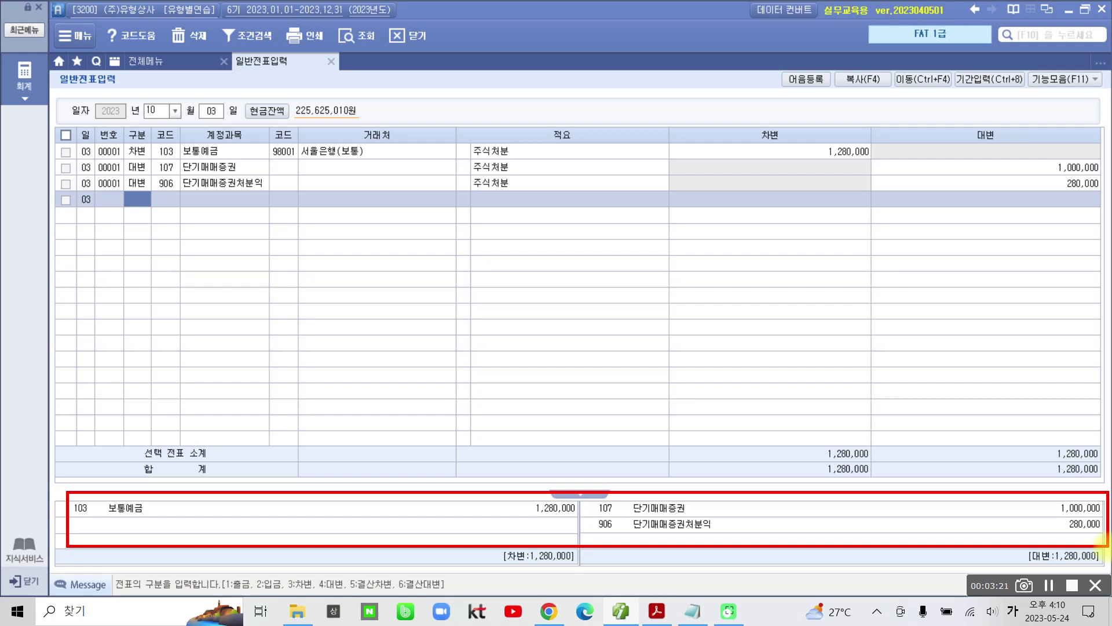
{"action": "mouse_move", "coordinate": [219, 312]}
{"action": "left_mouse_down"}
{"action": "mouse_move", "coordinate": [204, 332]}
{"action": "mouse_move", "coordinate": [260, 298]}
{"action": "mouse_move", "coordinate": [254, 366]}
{"action": "left_mouse_up"}
{"action": "mouse_move", "coordinate": [292, 339]}
{"action": "left_mouse_down"}
{"action": "mouse_move", "coordinate": [291, 372]}
{"action": "mouse_move", "coordinate": [348, 333]}
{"action": "mouse_move", "coordinate": [375, 371]}
{"action": "left_mouse_up"}
{"action": "left_click_drag", "start_coordinate": [410, 316], "coordinate": [429, 353]}
{"action": "left_click_drag", "start_coordinate": [402, 363], "coordinate": [434, 382]}
{"action": "mouse_move", "coordinate": [472, 339]}
{"action": "left_mouse_down"}
{"action": "mouse_move", "coordinate": [506, 373]}
{"action": "mouse_move", "coordinate": [605, 333]}
{"action": "mouse_move", "coordinate": [602, 371]}
{"action": "mouse_move", "coordinate": [649, 316]}
{"action": "mouse_move", "coordinate": [643, 348]}
{"action": "mouse_move", "coordinate": [707, 327]}
{"action": "mouse_move", "coordinate": [672, 374]}
{"action": "mouse_move", "coordinate": [730, 318]}
{"action": "mouse_move", "coordinate": [741, 375]}
{"action": "left_mouse_up"}
{"action": "mouse_move", "coordinate": [798, 309]}
{"action": "left_mouse_down"}
{"action": "mouse_move", "coordinate": [817, 339]}
{"action": "mouse_move", "coordinate": [802, 379]}
{"action": "left_mouse_up"}
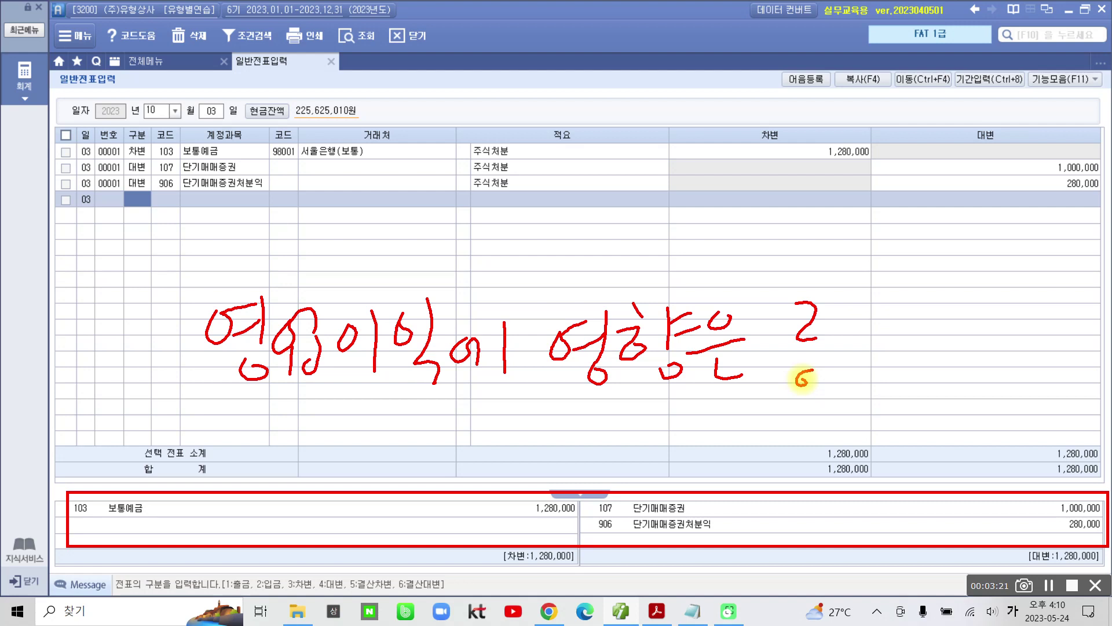
Circle 단기매매증권처분익 in the entry summary in red and blue, and outline the handwritten word 영업이익 in red
{"action": "mouse_move", "coordinate": [621, 521]}
{"action": "left_mouse_down"}
{"action": "mouse_move", "coordinate": [710, 542]}
{"action": "mouse_move", "coordinate": [704, 505]}
{"action": "mouse_move", "coordinate": [623, 510]}
{"action": "left_mouse_up"}
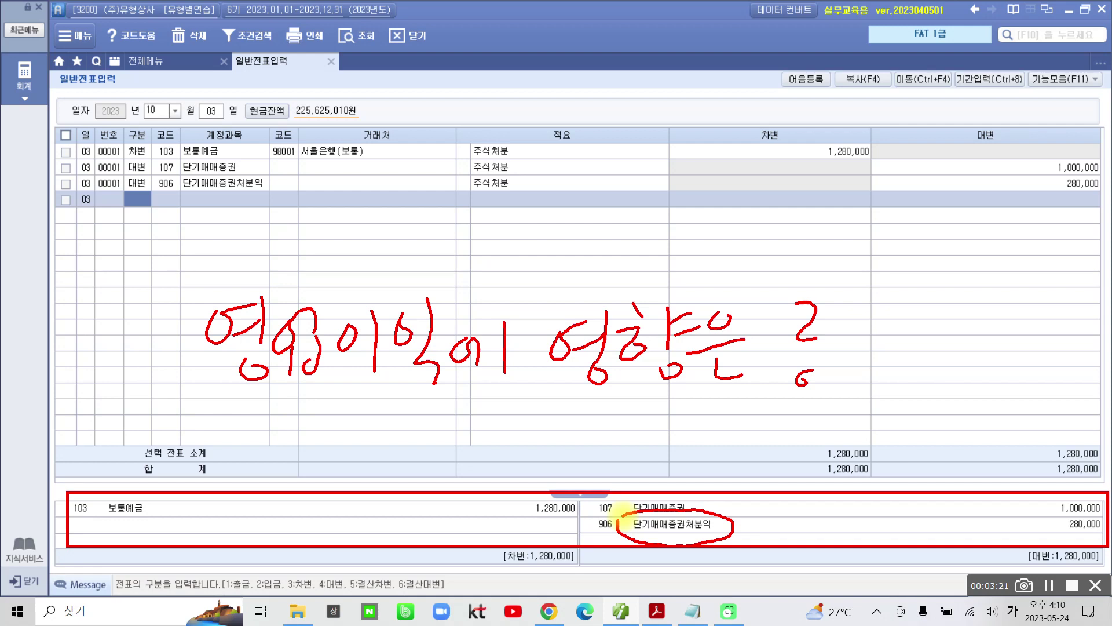
{"action": "left_click_drag", "start_coordinate": [202, 398], "coordinate": [443, 398]}
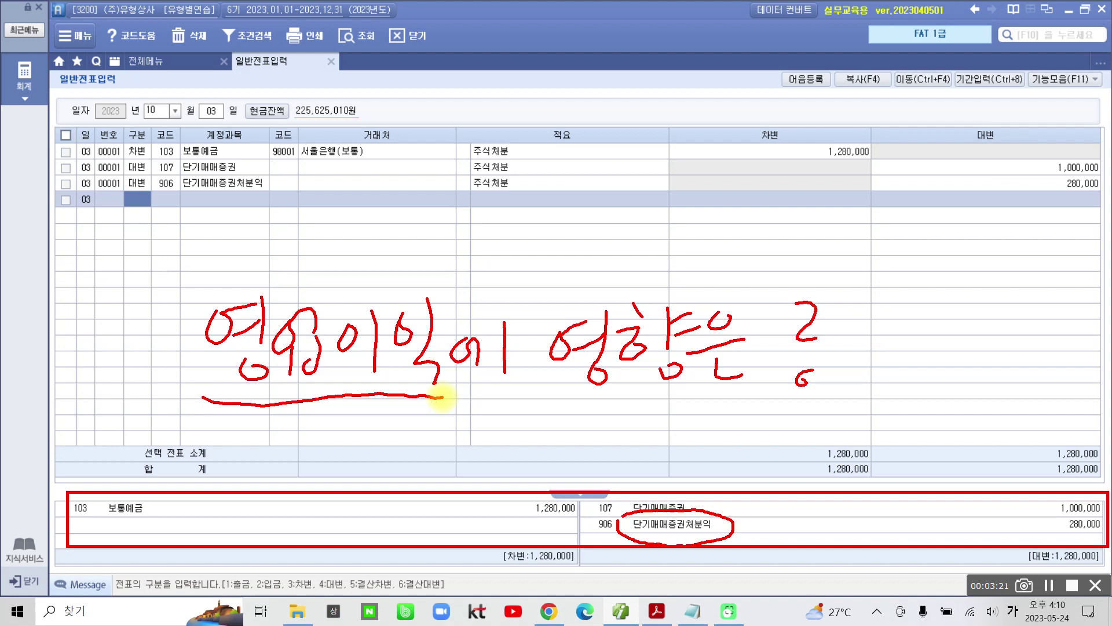
{"action": "mouse_move", "coordinate": [217, 407]}
{"action": "left_mouse_down"}
{"action": "mouse_move", "coordinate": [249, 273]}
{"action": "mouse_move", "coordinate": [443, 355]}
{"action": "mouse_move", "coordinate": [441, 387]}
{"action": "left_mouse_up"}
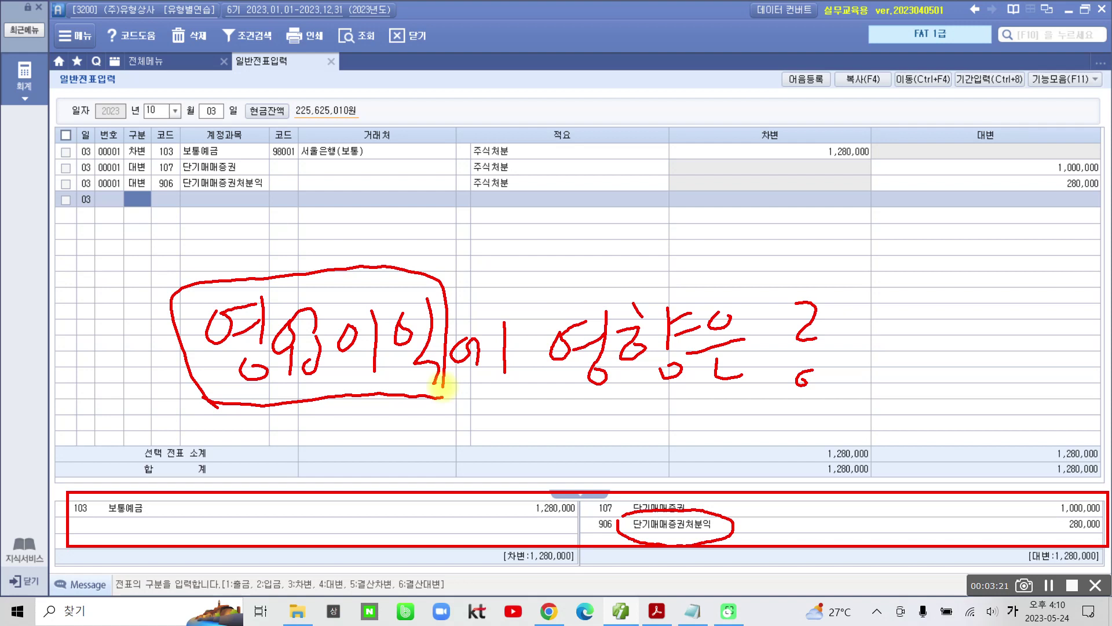
{"action": "mouse_move", "coordinate": [654, 539]}
{"action": "left_mouse_down"}
{"action": "mouse_move", "coordinate": [629, 513]}
{"action": "mouse_move", "coordinate": [727, 527]}
{"action": "mouse_move", "coordinate": [659, 544]}
{"action": "left_mouse_up"}
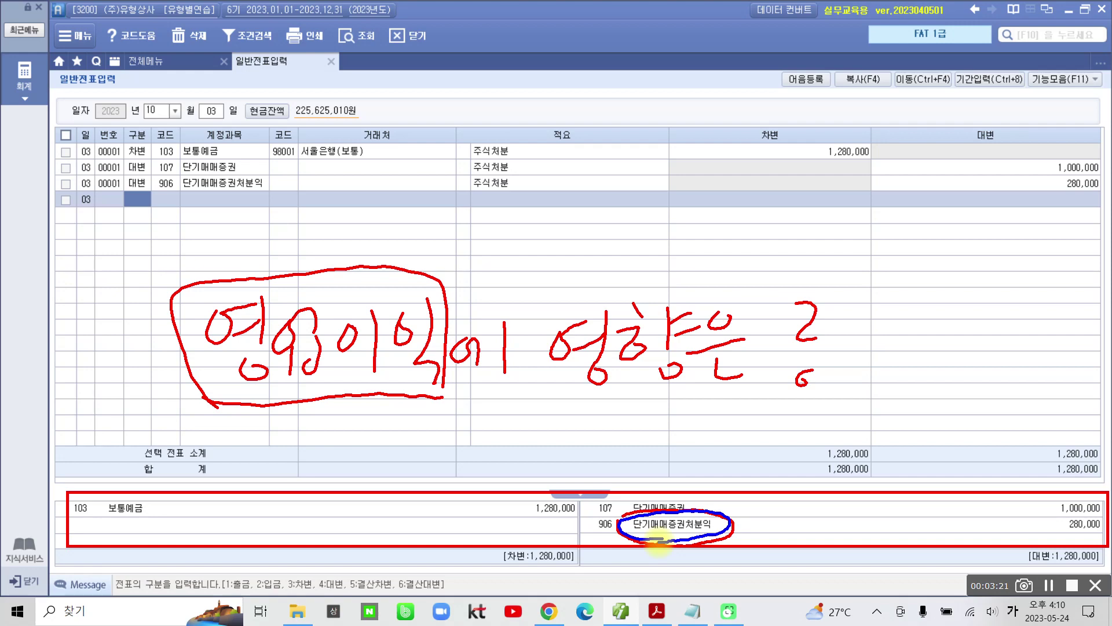
Switch to the problem sheet in Acrobat Reader and highlight 계약금 10%는 현금으로 지급하였다 in problem 4
{"action": "mouse_move", "coordinate": [747, 504]}
{"action": "left_mouse_down"}
{"action": "mouse_move", "coordinate": [776, 507]}
{"action": "mouse_move", "coordinate": [794, 493]}
{"action": "mouse_move", "coordinate": [788, 542]}
{"action": "mouse_move", "coordinate": [829, 505]}
{"action": "mouse_move", "coordinate": [834, 539]}
{"action": "mouse_move", "coordinate": [866, 507]}
{"action": "mouse_move", "coordinate": [892, 520]}
{"action": "mouse_move", "coordinate": [897, 553]}
{"action": "mouse_move", "coordinate": [950, 528]}
{"action": "mouse_move", "coordinate": [973, 493]}
{"action": "mouse_move", "coordinate": [1011, 493]}
{"action": "mouse_move", "coordinate": [997, 530]}
{"action": "mouse_move", "coordinate": [1037, 556]}
{"action": "mouse_move", "coordinate": [998, 552]}
{"action": "left_mouse_up"}
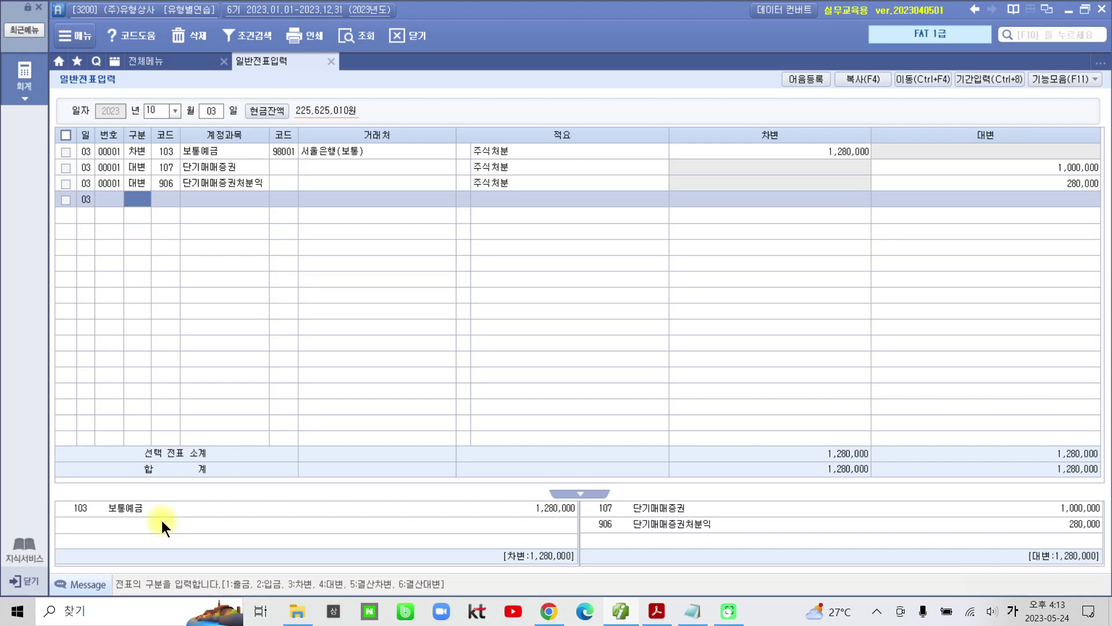
{"action": "left_click", "coordinate": [655, 613]}
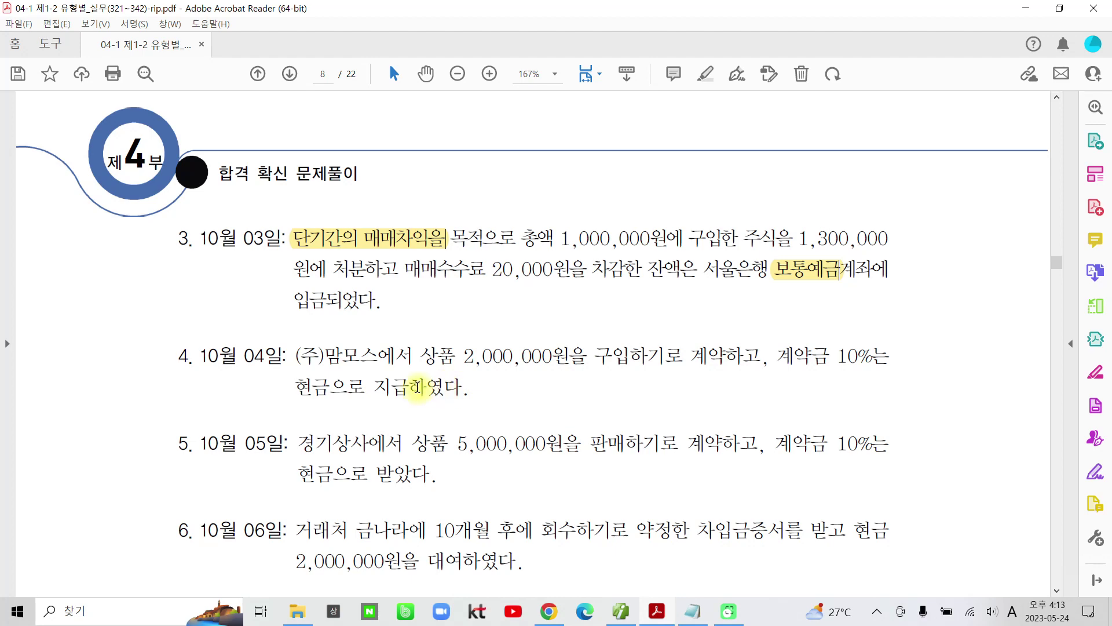
{"action": "scroll", "coordinate": [417, 386], "scroll_direction": "down", "scroll_amount": 2}
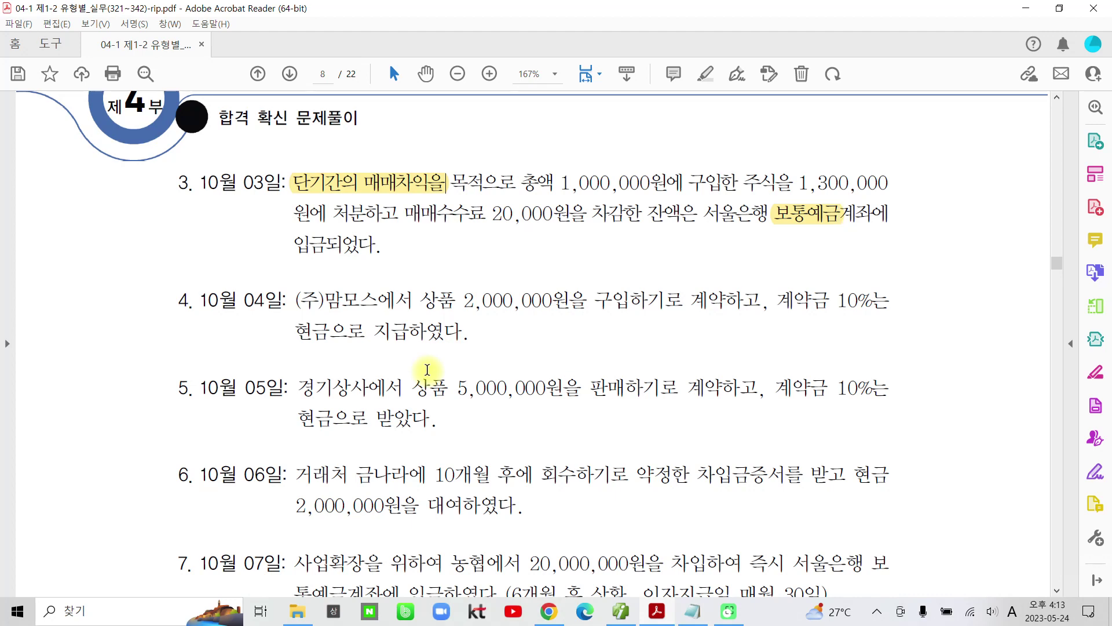
{"action": "left_click_drag", "start_coordinate": [776, 302], "coordinate": [844, 309]}
{"action": "left_click_drag", "start_coordinate": [445, 335], "coordinate": [461, 333]}
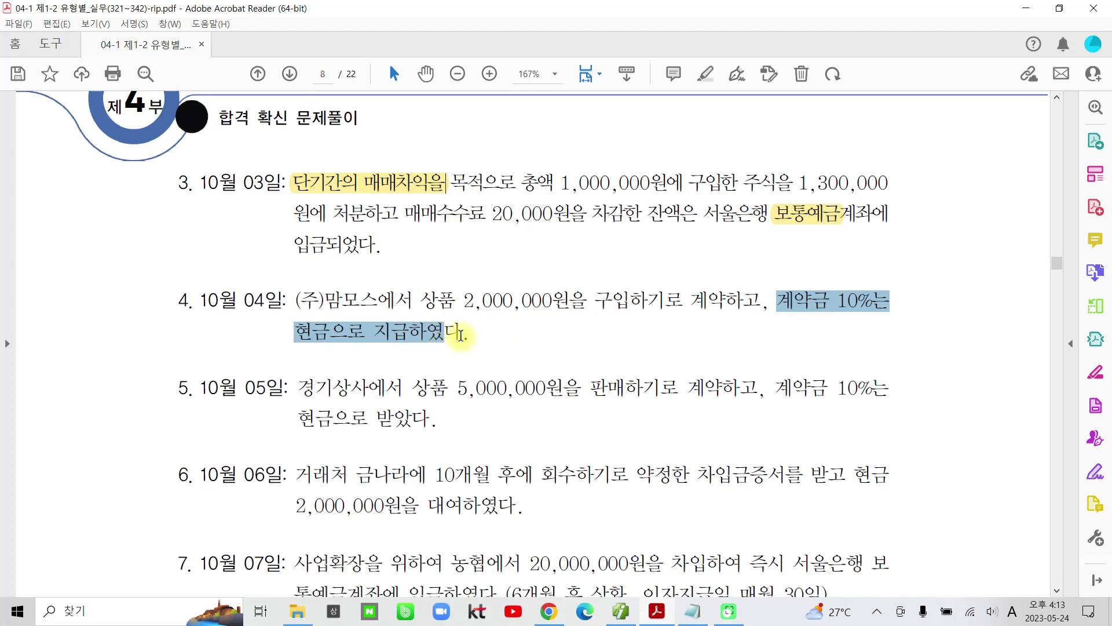
{"action": "left_click", "coordinate": [479, 247]}
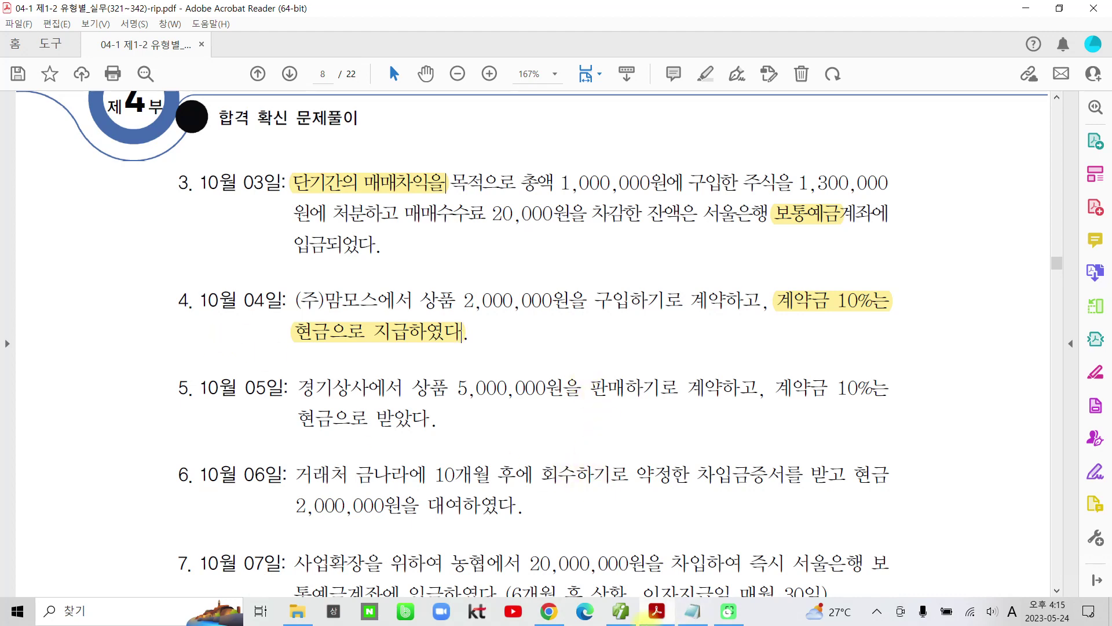
Return to the accounting program, open October 4 in the general voucher entry and start a 출금 line with account 131 선급금
{"action": "left_click", "coordinate": [627, 618]}
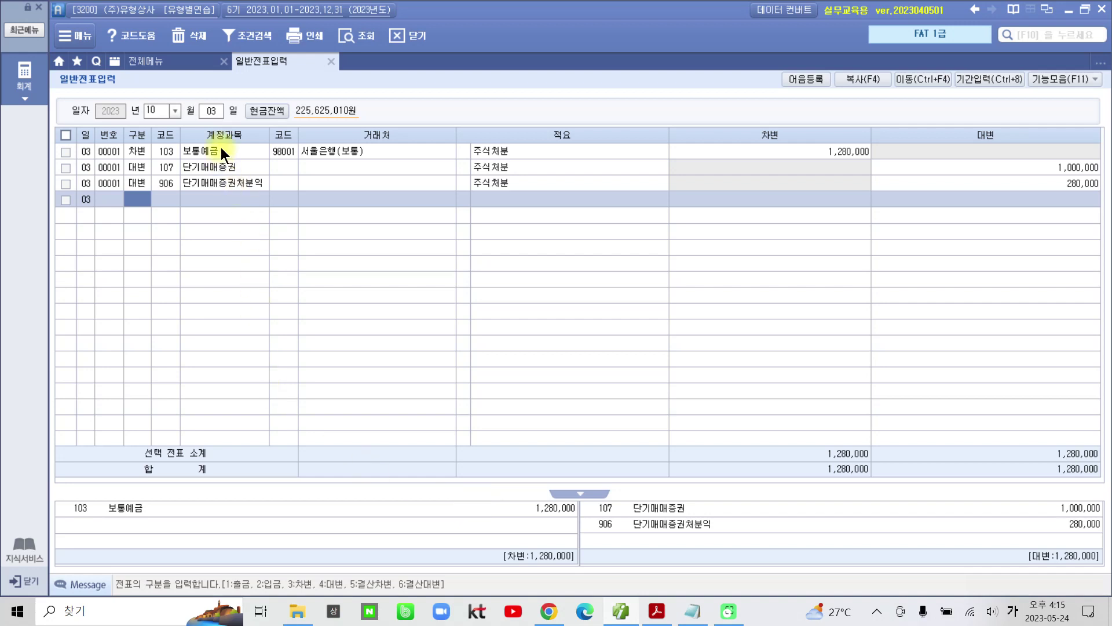
{"action": "left_click", "coordinate": [210, 111]}
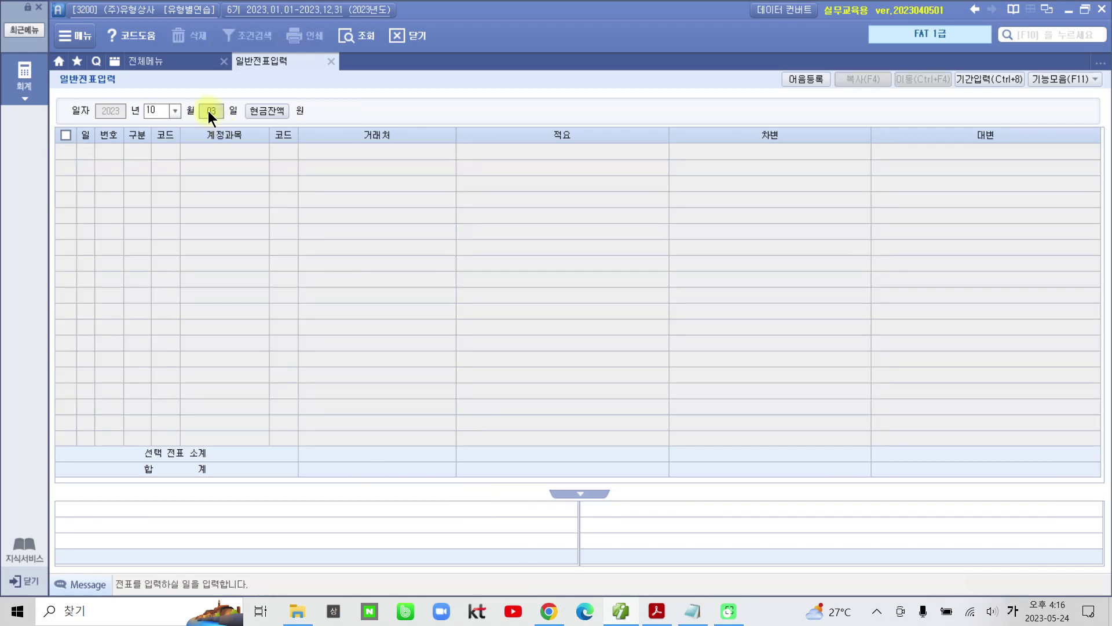
{"action": "type", "text": "4"}
{"action": "key", "text": "Return"}
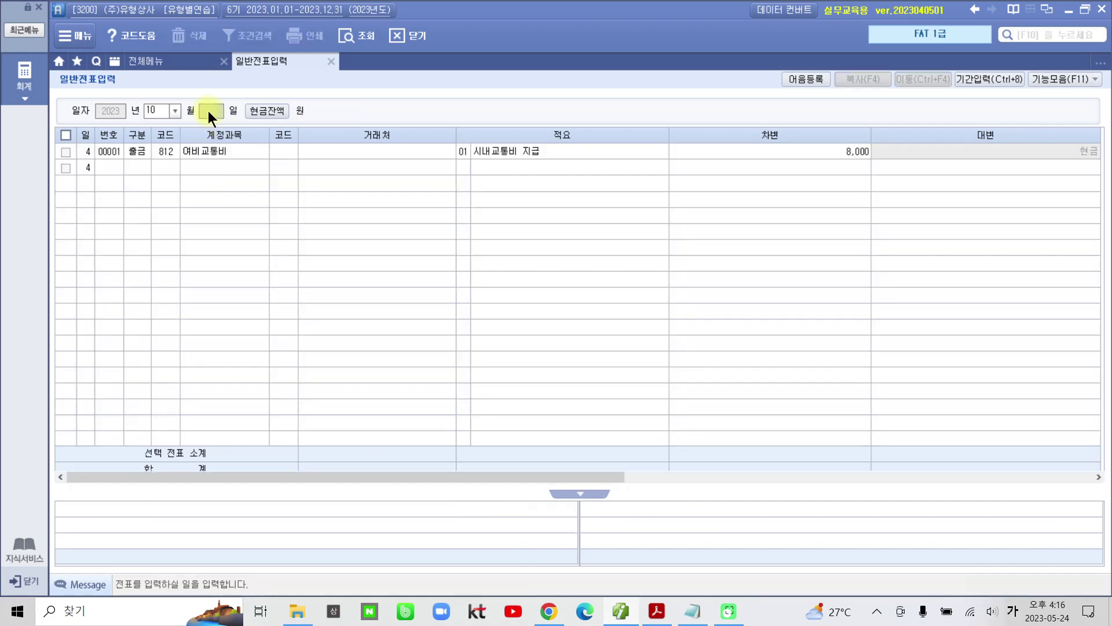
{"action": "type", "text": "1"}
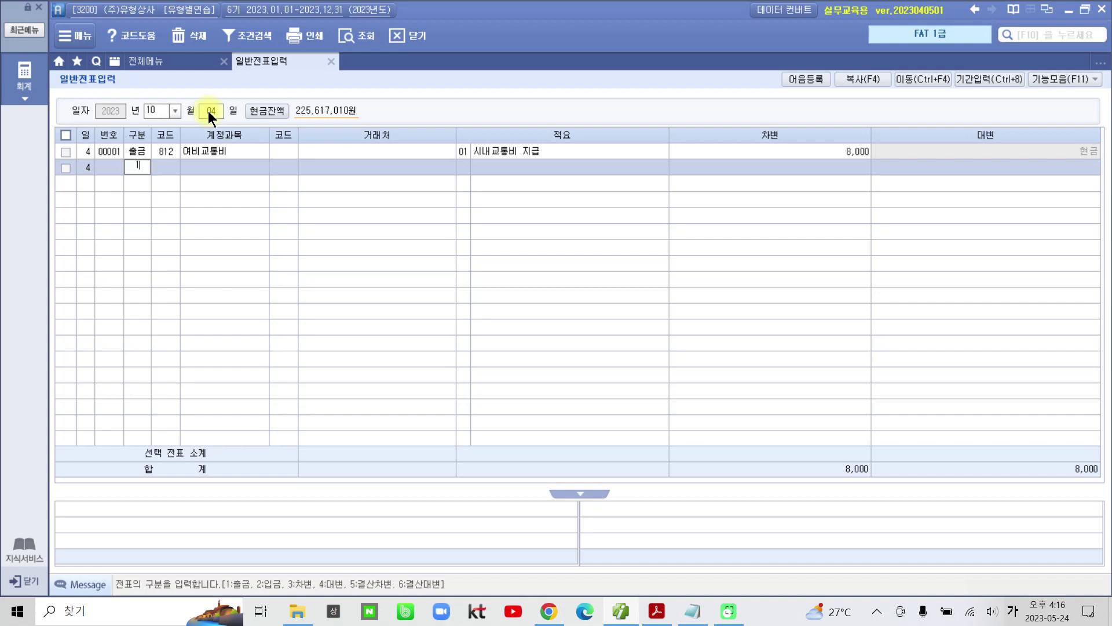
{"action": "key", "text": "Return"}
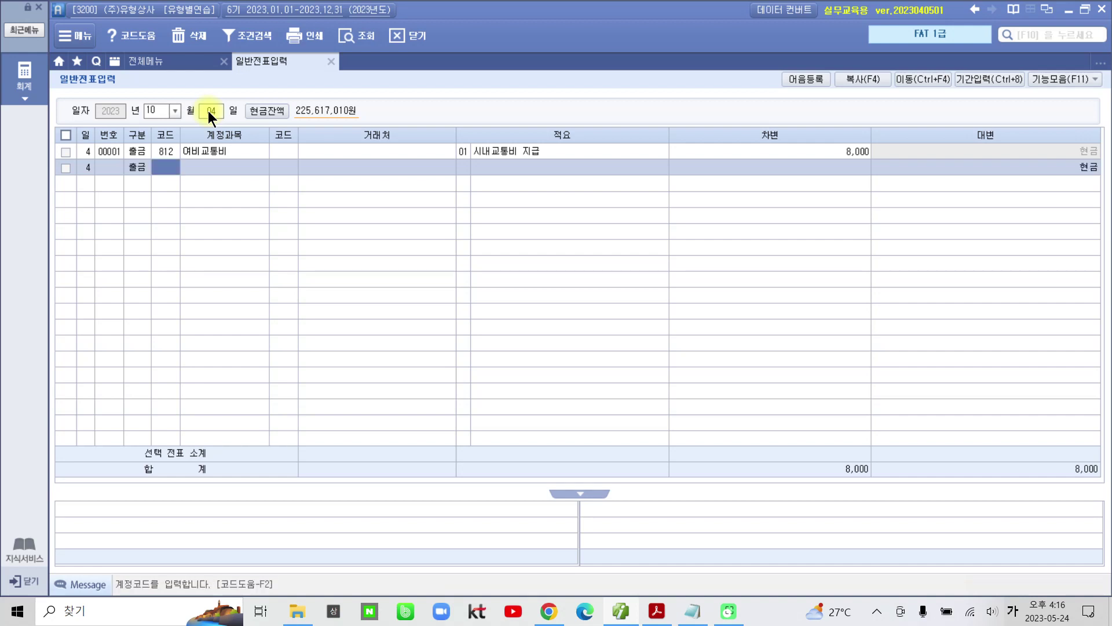
{"action": "type", "text": "선급"}
{"action": "key", "text": "Return"}
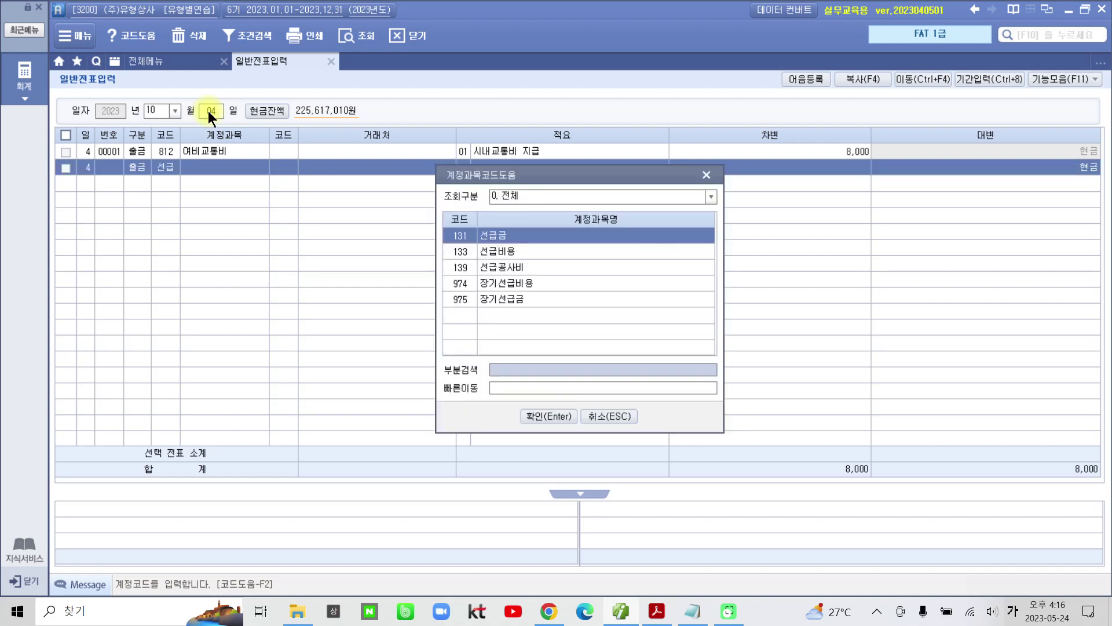
{"action": "key", "text": "Return"}
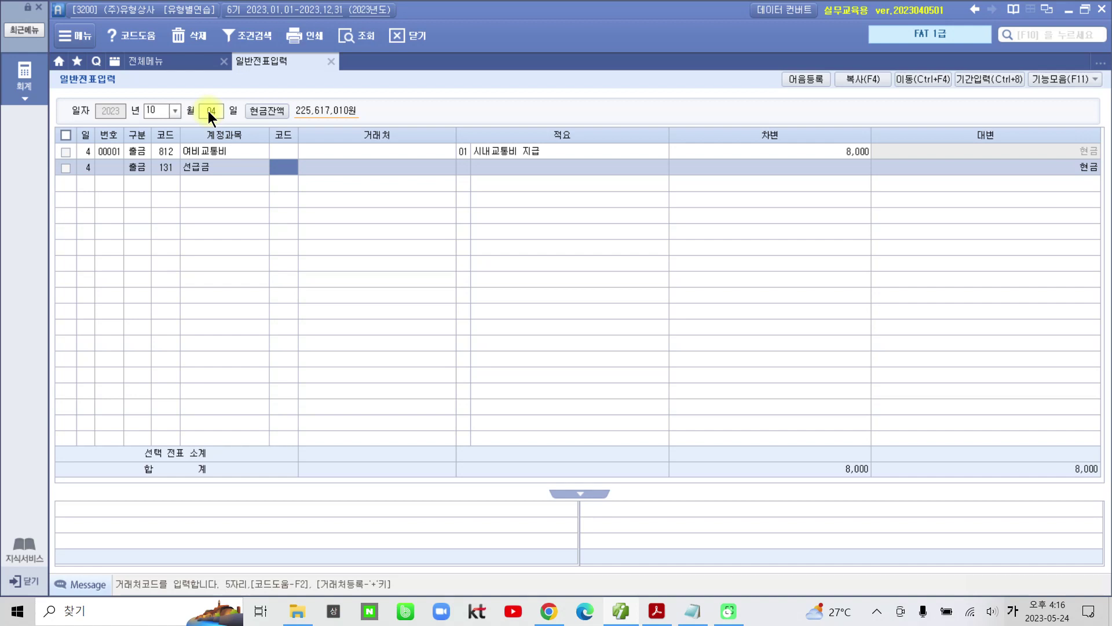
Complete the 선급금 line with trading partner (주)맘모스, description 01 상품대금 선지급 and a debit amount of 200,000
{"action": "type", "text": "01121"}
{"action": "key", "text": "Return"}
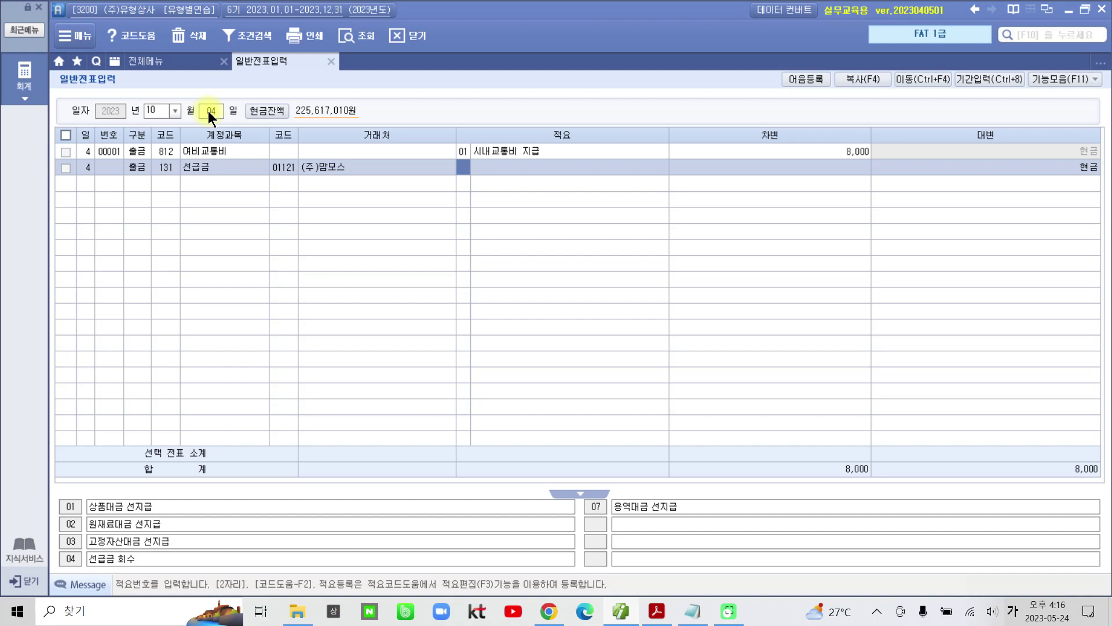
{"action": "type", "text": "1"}
{"action": "key", "text": "Return"}
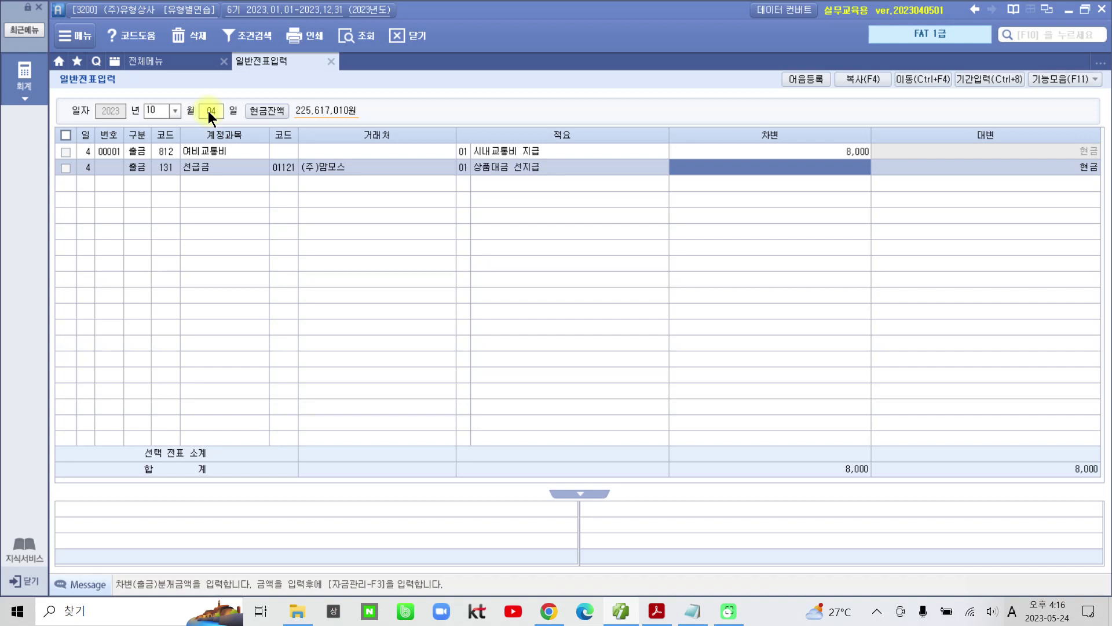
{"action": "type", "text": "2000000"}
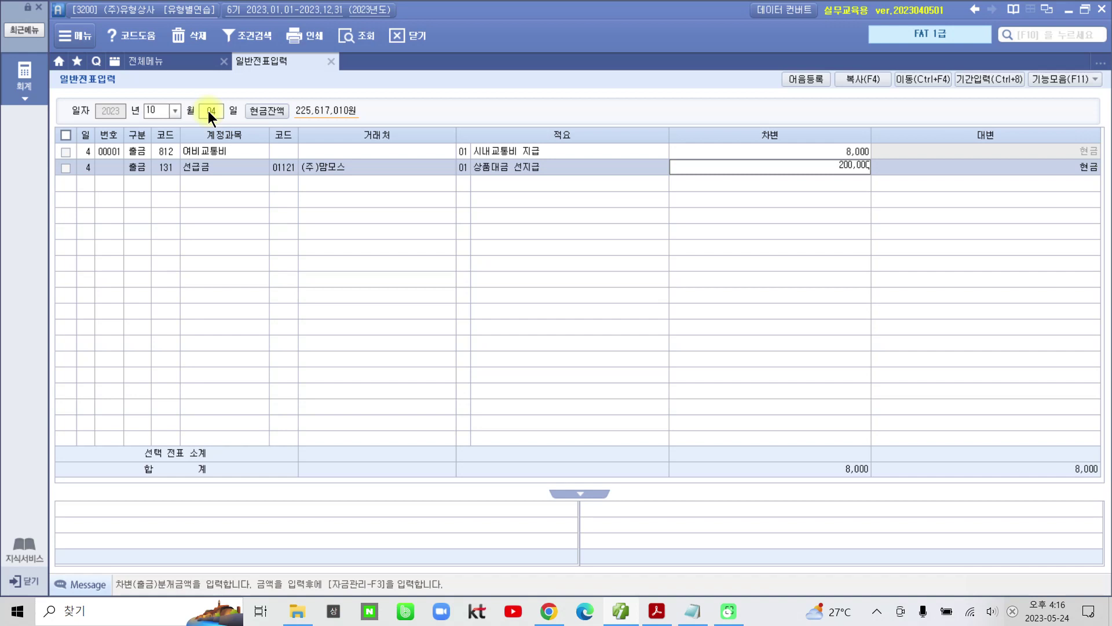
{"action": "key", "text": "Return"}
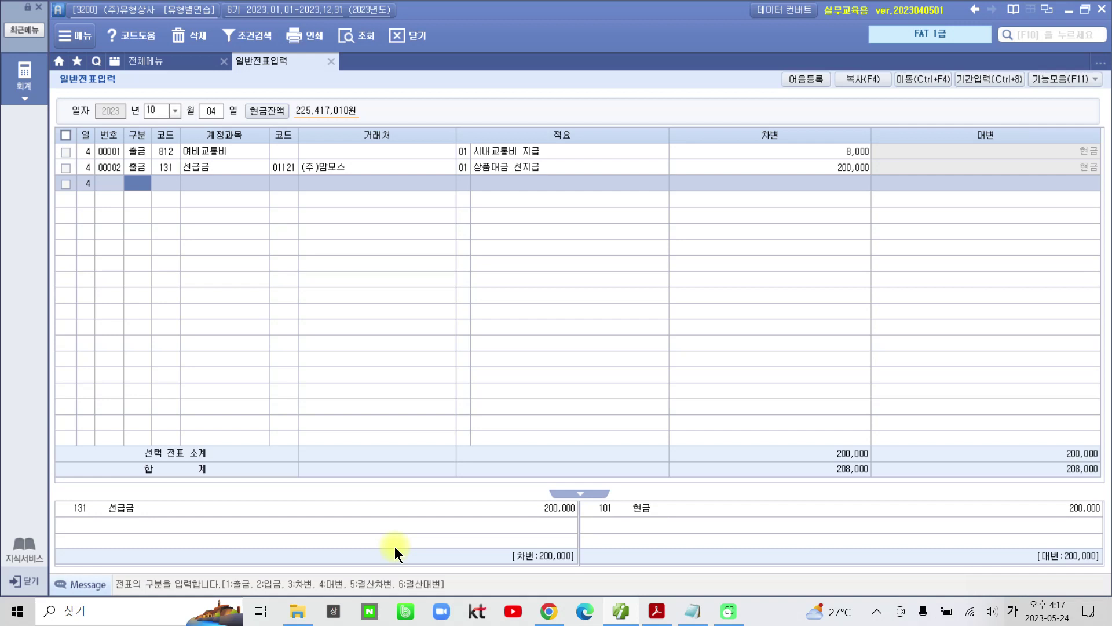
Circle the journal entry summary in blue, handwrite the question 자산? above it, and clear the annotations
{"action": "mouse_move", "coordinate": [59, 496]}
{"action": "left_mouse_down"}
{"action": "mouse_move", "coordinate": [219, 531]}
{"action": "mouse_move", "coordinate": [951, 541]}
{"action": "mouse_move", "coordinate": [1090, 510]}
{"action": "mouse_move", "coordinate": [733, 454]}
{"action": "mouse_move", "coordinate": [238, 463]}
{"action": "mouse_move", "coordinate": [84, 480]}
{"action": "left_mouse_up"}
{"action": "left_click_drag", "start_coordinate": [219, 313], "coordinate": [252, 362]}
{"action": "left_click_drag", "start_coordinate": [284, 330], "coordinate": [298, 351]}
{"action": "left_click_drag", "start_coordinate": [327, 273], "coordinate": [324, 389]}
{"action": "left_click_drag", "start_coordinate": [324, 345], "coordinate": [349, 340]}
{"action": "left_click_drag", "start_coordinate": [381, 299], "coordinate": [358, 336]}
{"action": "left_click_drag", "start_coordinate": [374, 319], "coordinate": [395, 339]}
{"action": "left_click_drag", "start_coordinate": [404, 294], "coordinate": [402, 342]}
{"action": "left_click_drag", "start_coordinate": [406, 316], "coordinate": [434, 314]}
{"action": "left_click_drag", "start_coordinate": [379, 362], "coordinate": [421, 366]}
{"action": "mouse_move", "coordinate": [493, 280]}
{"action": "left_mouse_down"}
{"action": "mouse_move", "coordinate": [519, 334]}
{"action": "mouse_move", "coordinate": [503, 365]}
{"action": "left_mouse_up"}
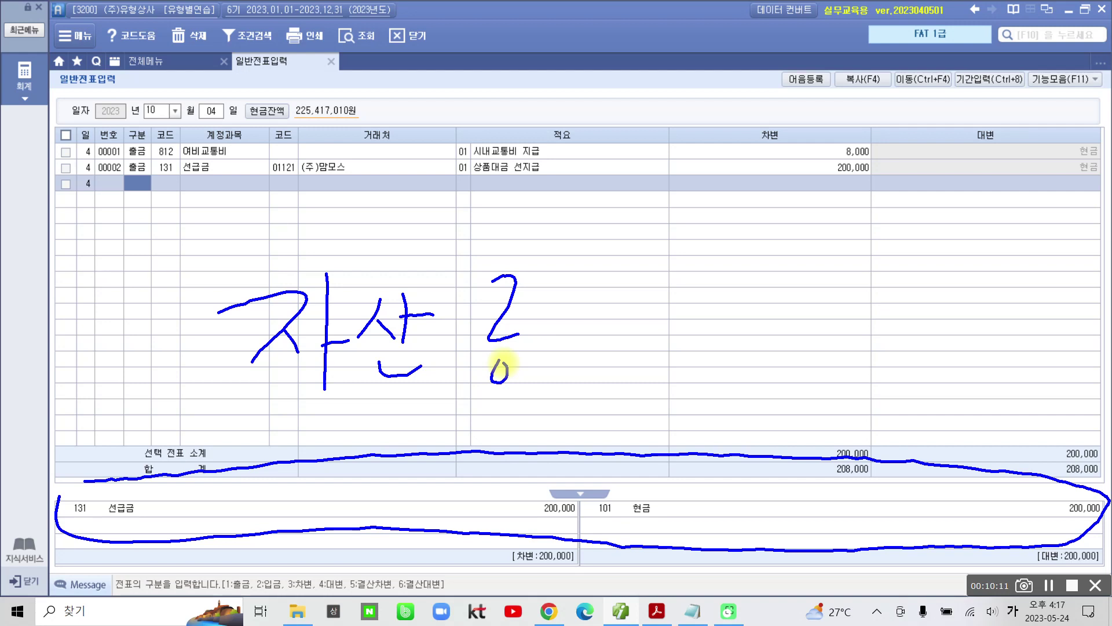
{"action": "key", "text": "Escape"}
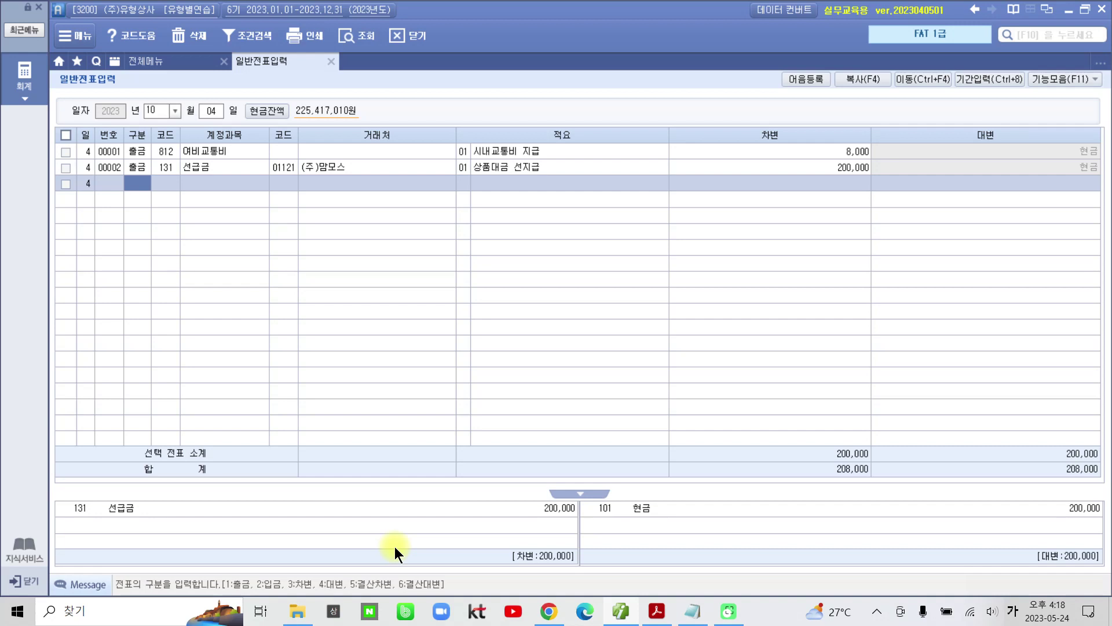
Switch to the problem sheet in Acrobat Reader and highlight 계약금 10%는 현금으로 받았다 in problem 5
{"action": "left_click", "coordinate": [654, 614]}
{"action": "scroll", "coordinate": [388, 525], "scroll_direction": "down", "scroll_amount": 2}
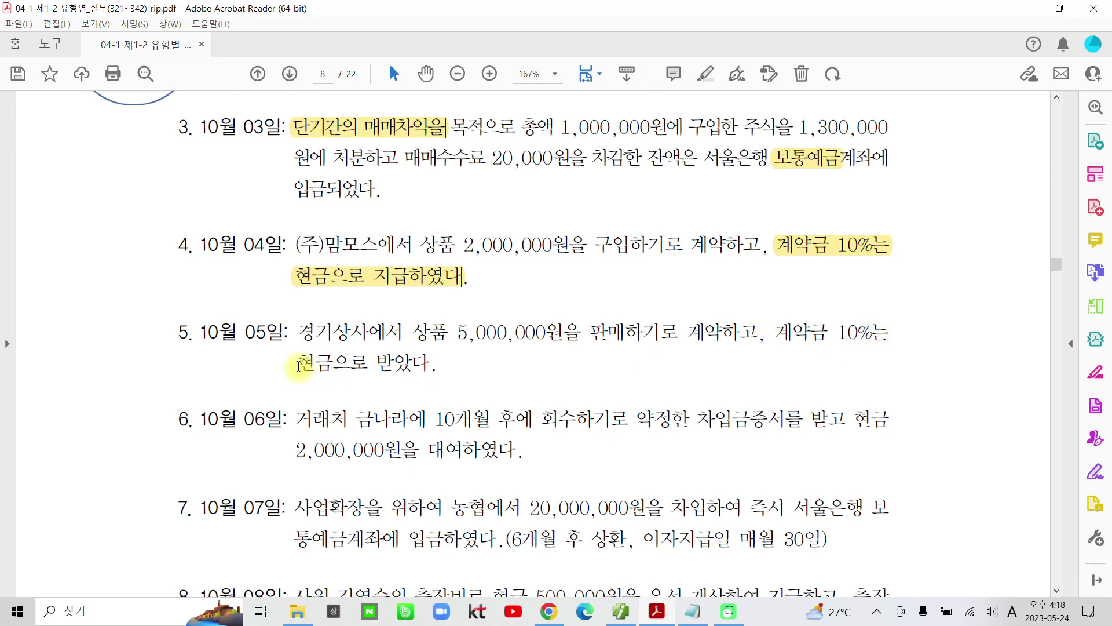
{"action": "left_click_drag", "start_coordinate": [297, 364], "coordinate": [452, 352]}
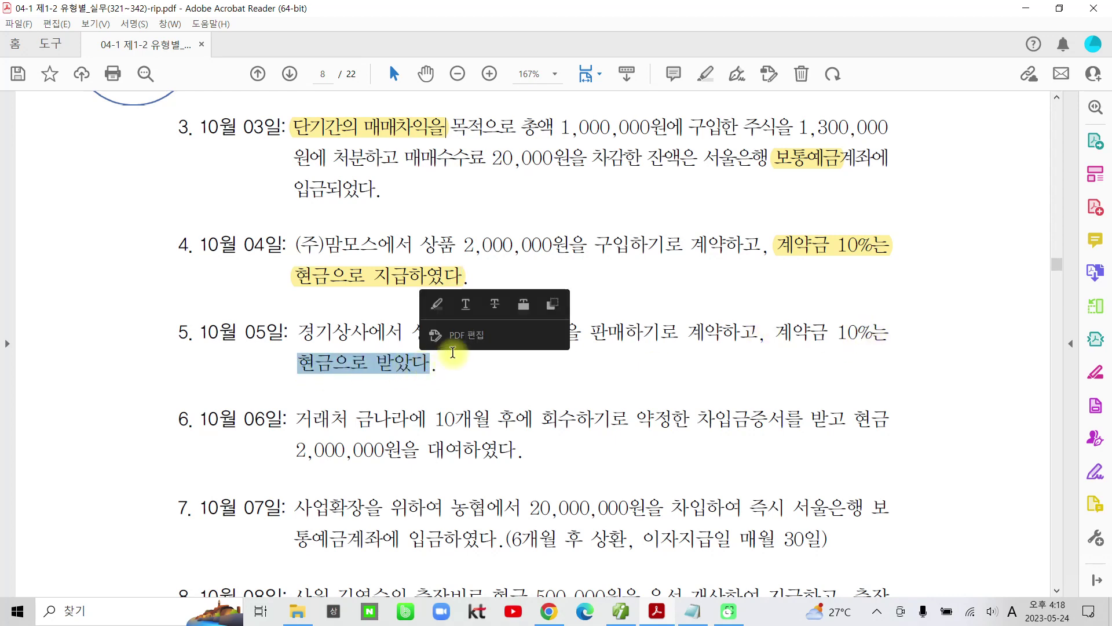
{"action": "left_click", "coordinate": [437, 304]}
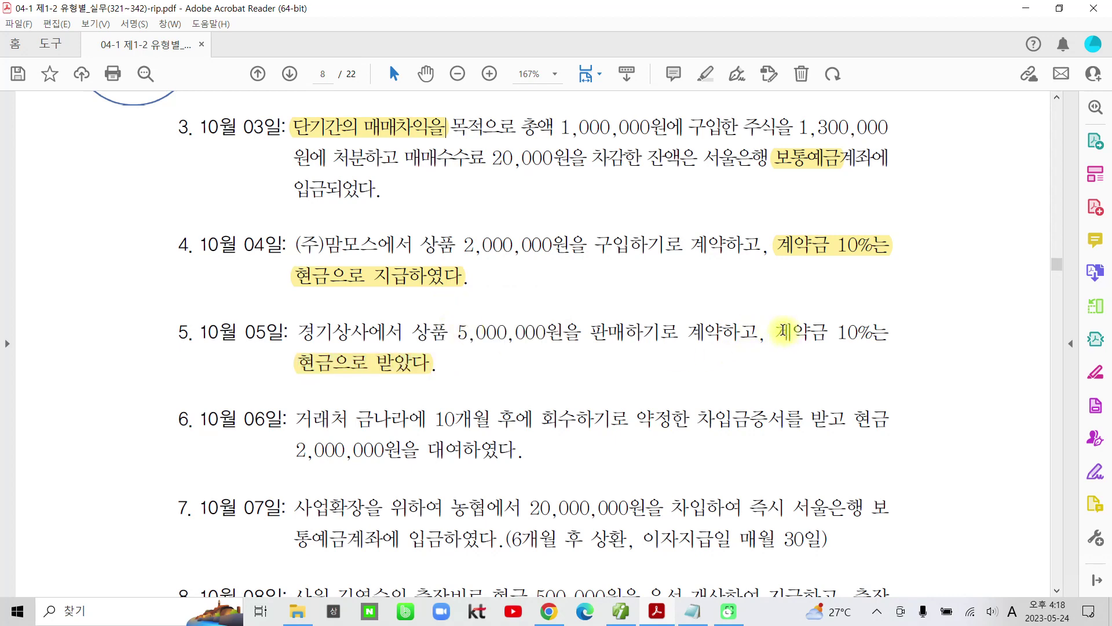
{"action": "left_click_drag", "start_coordinate": [778, 332], "coordinate": [889, 334]}
{"action": "key", "text": "u"}
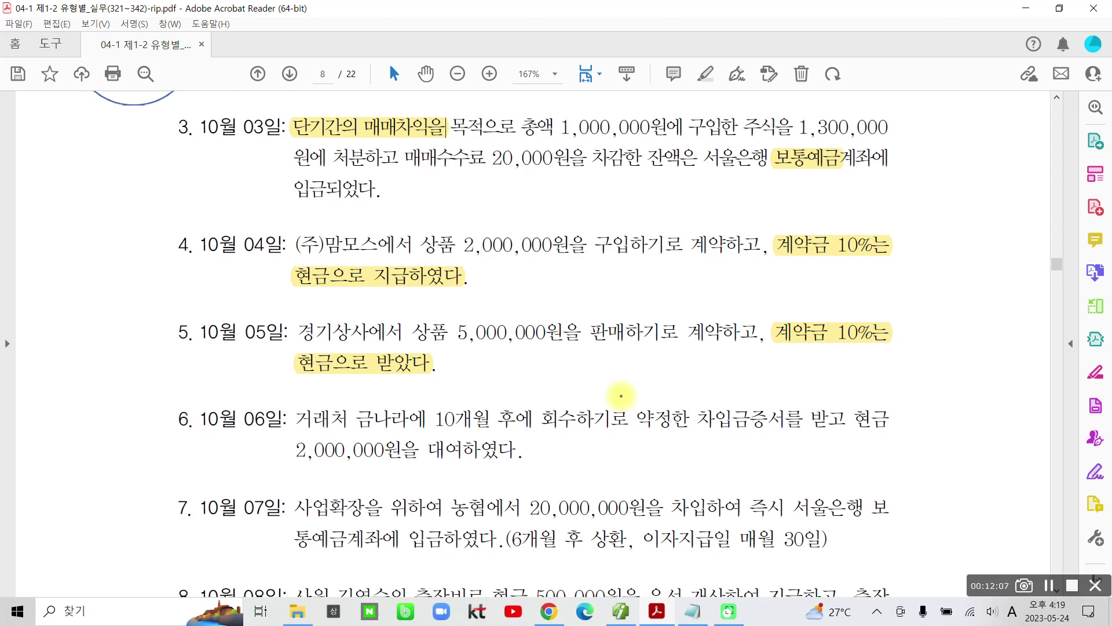
Circle the cash phrases of problems 4 and 5 in blue, handwrite 선급금 and 선수금 beside them, and clear the annotations
{"action": "mouse_move", "coordinate": [414, 393]}
{"action": "left_mouse_down"}
{"action": "mouse_move", "coordinate": [327, 399]}
{"action": "mouse_move", "coordinate": [421, 394]}
{"action": "mouse_move", "coordinate": [469, 349]}
{"action": "mouse_move", "coordinate": [491, 364]}
{"action": "mouse_move", "coordinate": [504, 399]}
{"action": "mouse_move", "coordinate": [554, 359]}
{"action": "mouse_move", "coordinate": [570, 365]}
{"action": "mouse_move", "coordinate": [582, 406]}
{"action": "mouse_move", "coordinate": [600, 397]}
{"action": "mouse_move", "coordinate": [597, 415]}
{"action": "left_mouse_up"}
{"action": "mouse_move", "coordinate": [406, 310]}
{"action": "left_mouse_down"}
{"action": "mouse_move", "coordinate": [360, 313]}
{"action": "mouse_move", "coordinate": [516, 295]}
{"action": "mouse_move", "coordinate": [531, 258]}
{"action": "mouse_move", "coordinate": [571, 234]}
{"action": "mouse_move", "coordinate": [571, 298]}
{"action": "mouse_move", "coordinate": [643, 244]}
{"action": "mouse_move", "coordinate": [619, 283]}
{"action": "mouse_move", "coordinate": [665, 281]}
{"action": "left_mouse_up"}
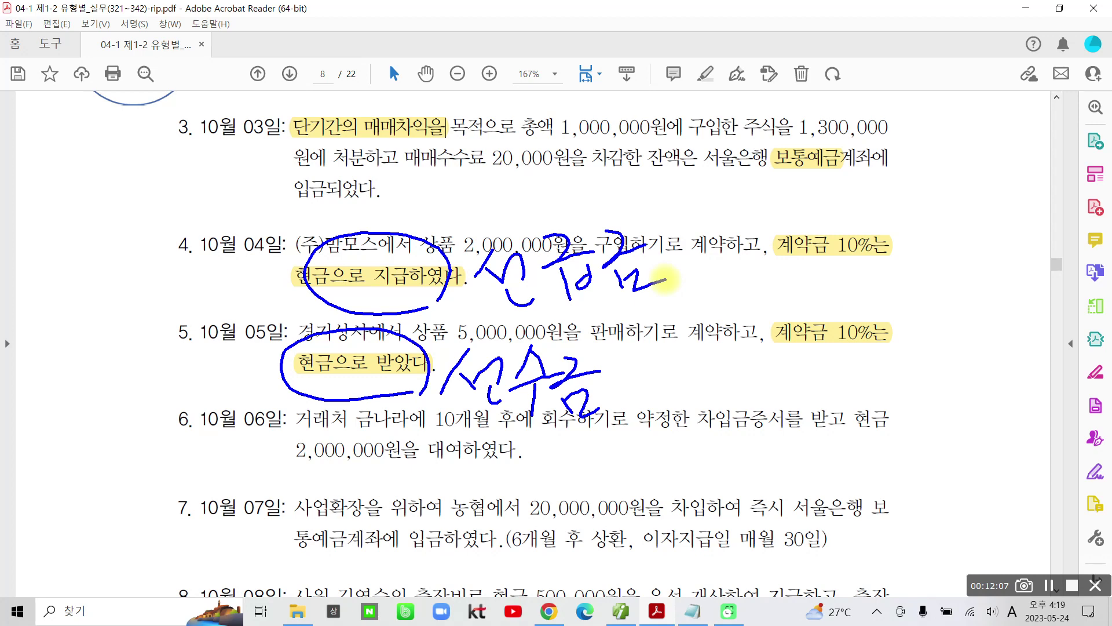
{"action": "key", "text": "Escape"}
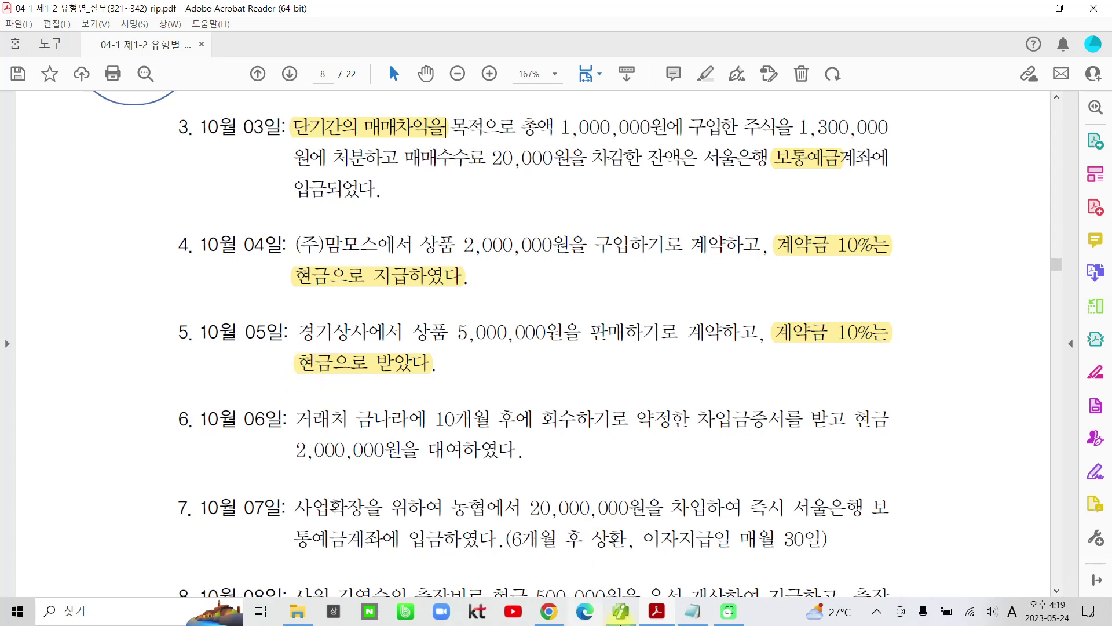
Return to the accounting program, open October 5 in the general voucher entry and start an 입금 line with account 259 선수금
{"action": "left_click", "coordinate": [622, 611]}
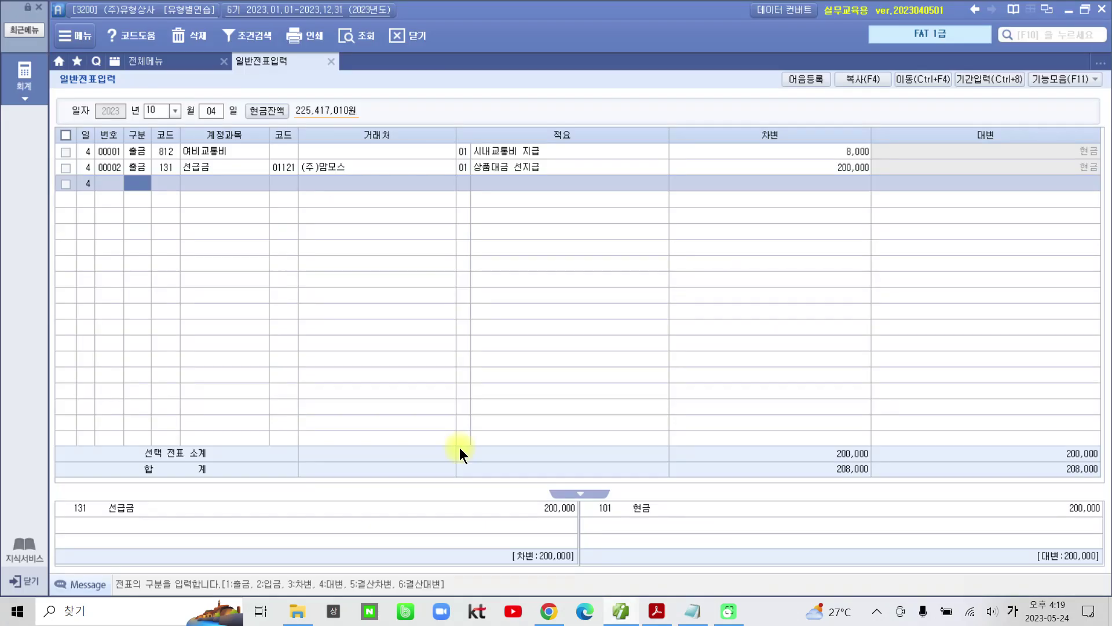
{"action": "left_click", "coordinate": [212, 110]}
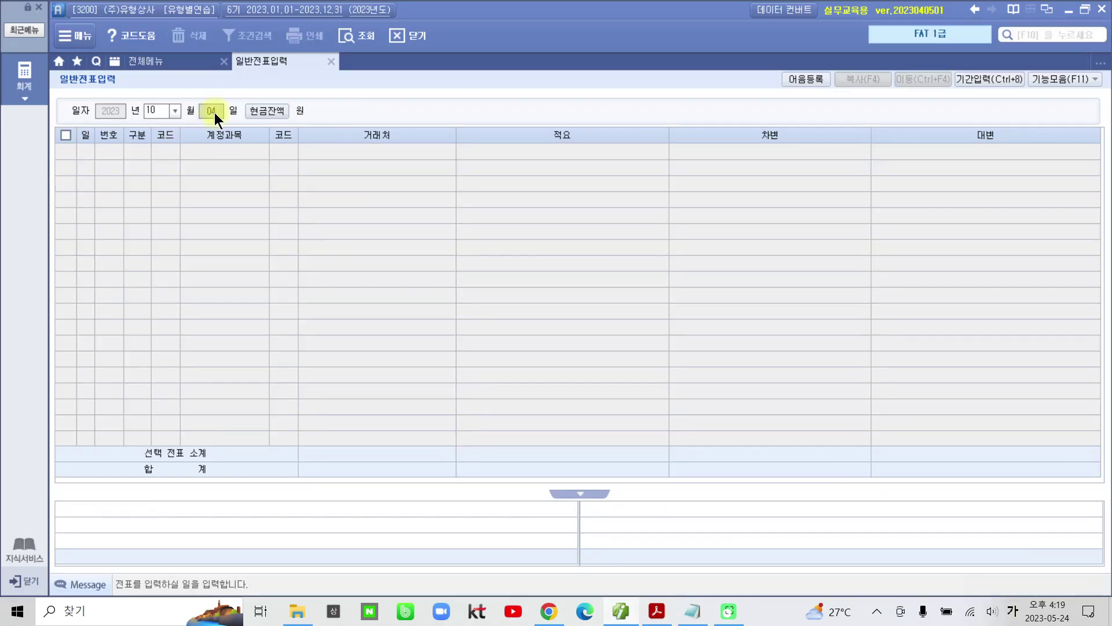
{"action": "key", "text": "Return"}
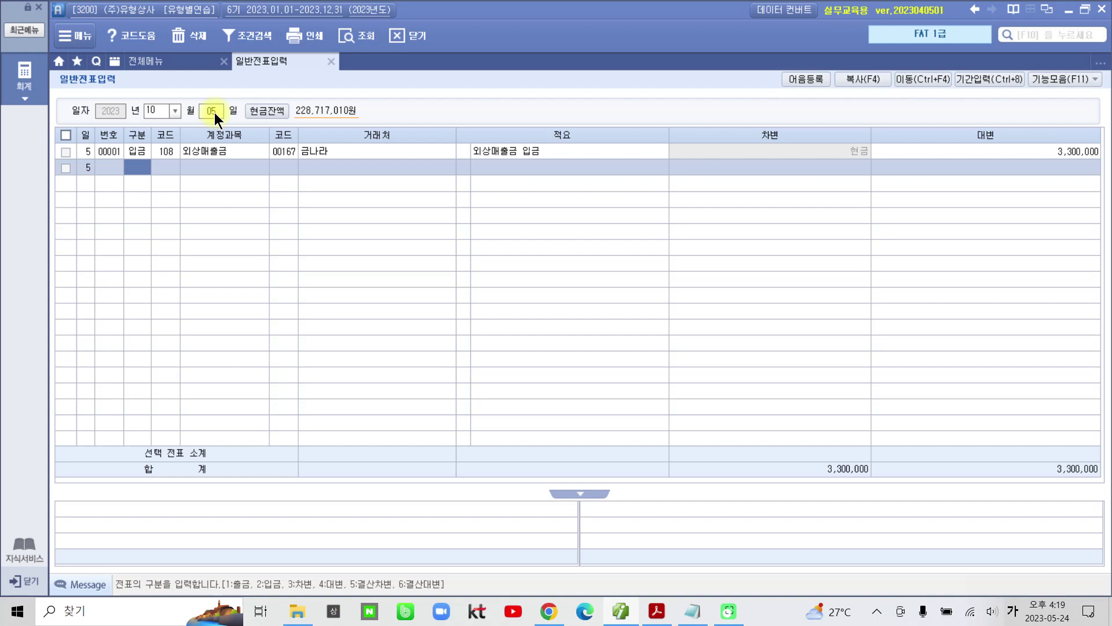
{"action": "type", "text": "2"}
{"action": "key", "text": "Return"}
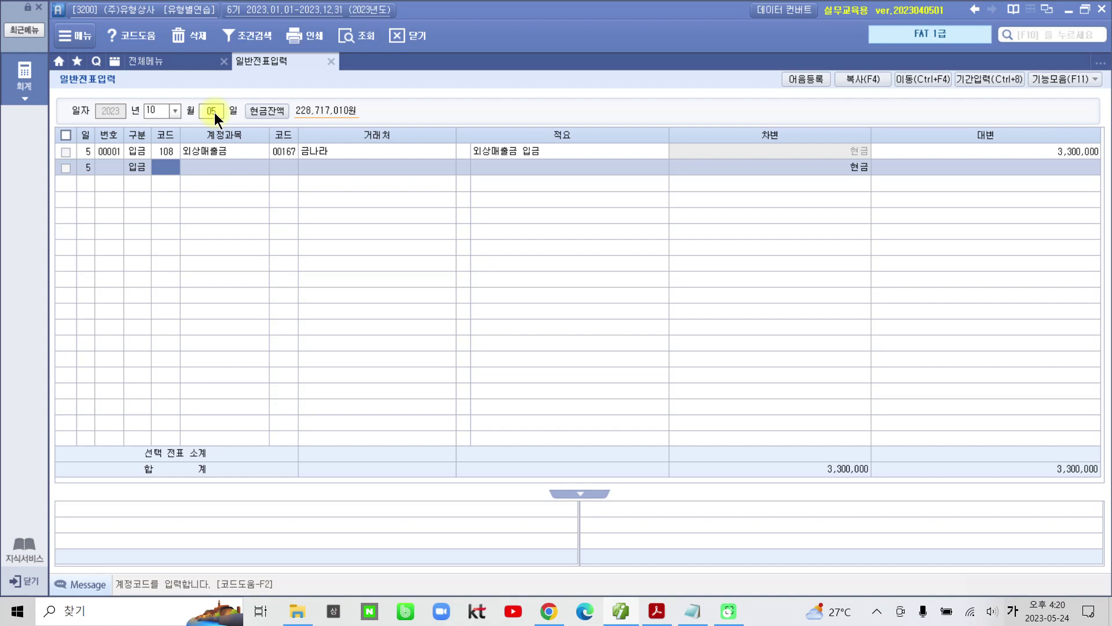
{"action": "type", "text": "선수"}
{"action": "key", "text": "Return"}
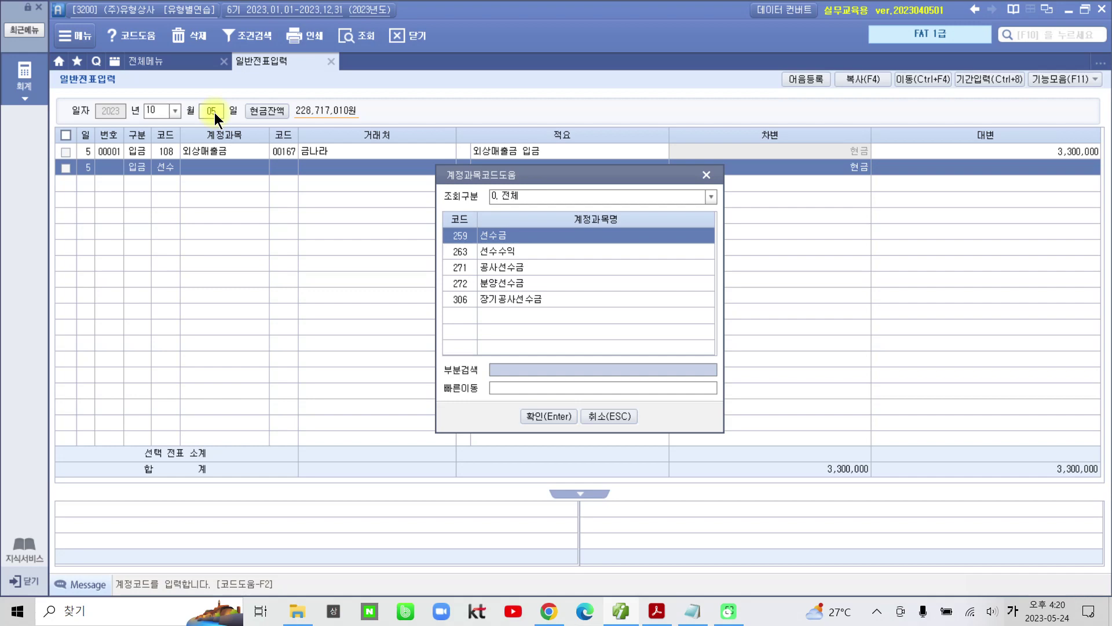
{"action": "key", "text": "Return"}
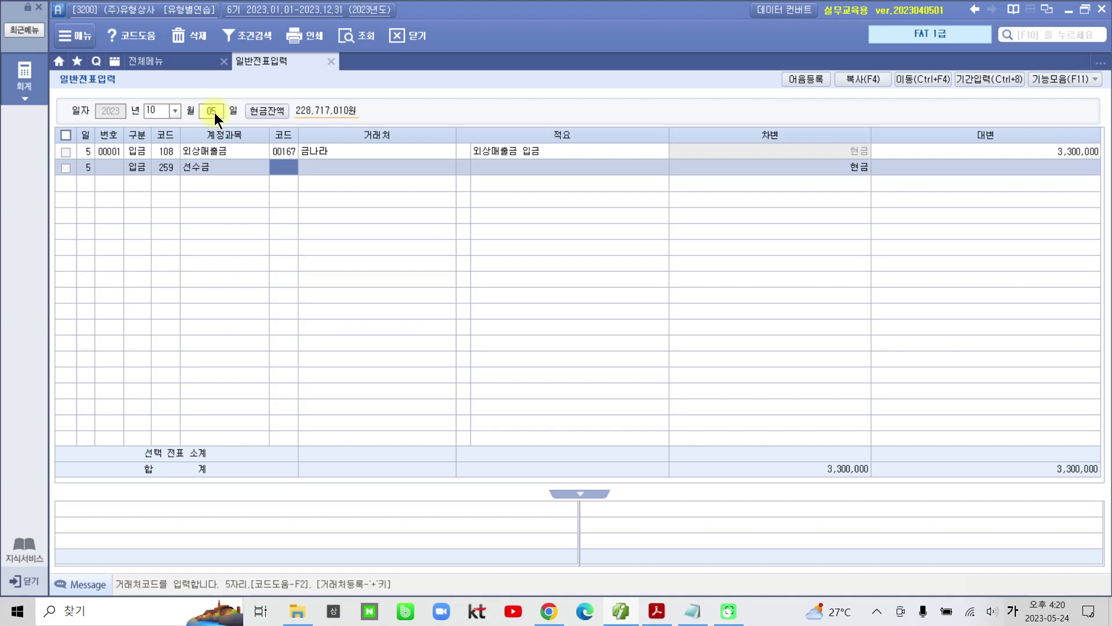
Assign trading partner 경기상사 to the 선수금 line and enter the description 계약금 without a description code
{"action": "type", "text": "경기"}
{"action": "key", "text": "Return"}
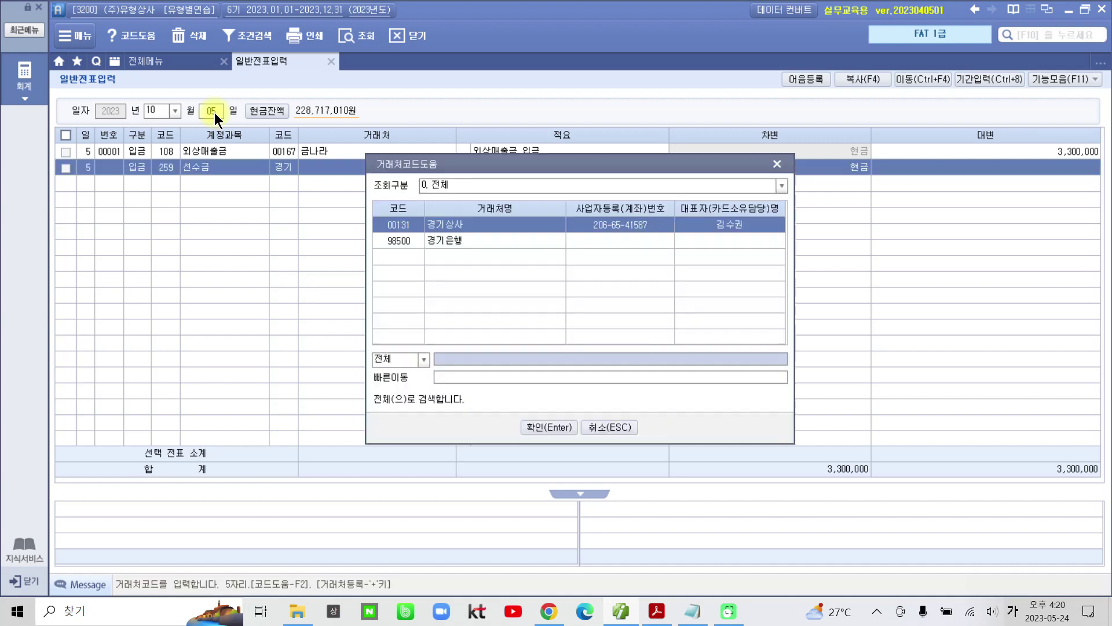
{"action": "key", "text": "Return"}
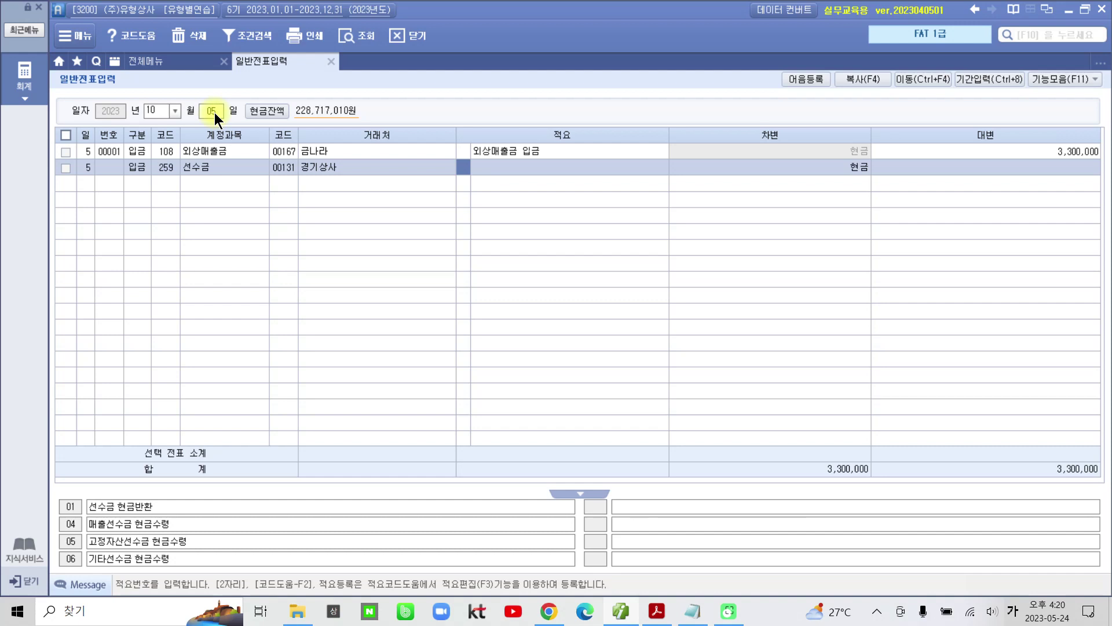
{"action": "key", "text": "Return"}
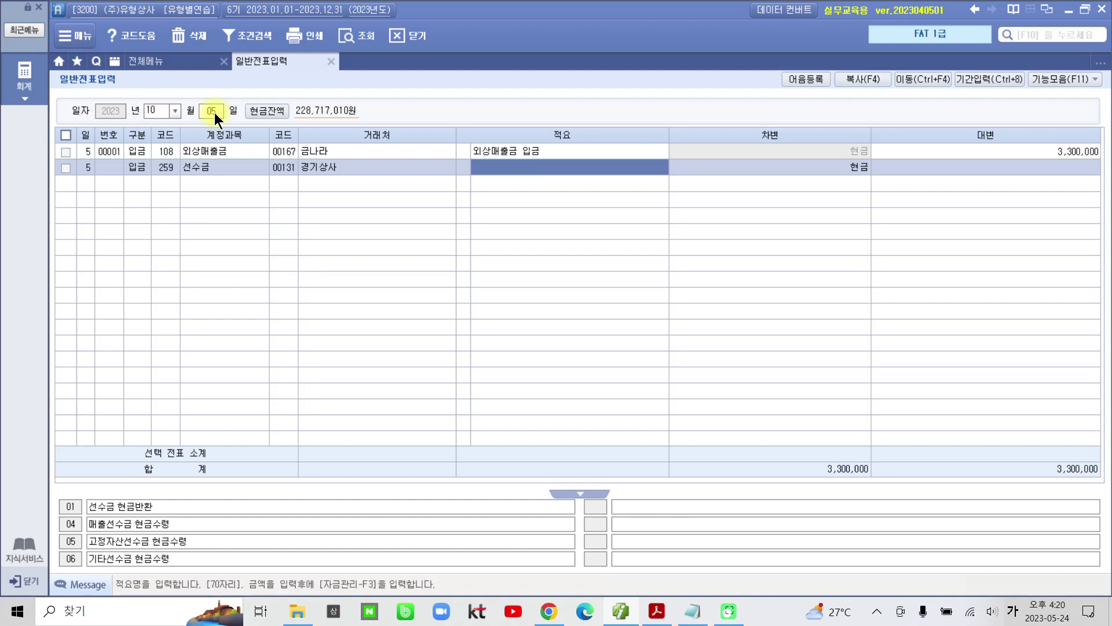
{"action": "type", "text": "계약금"}
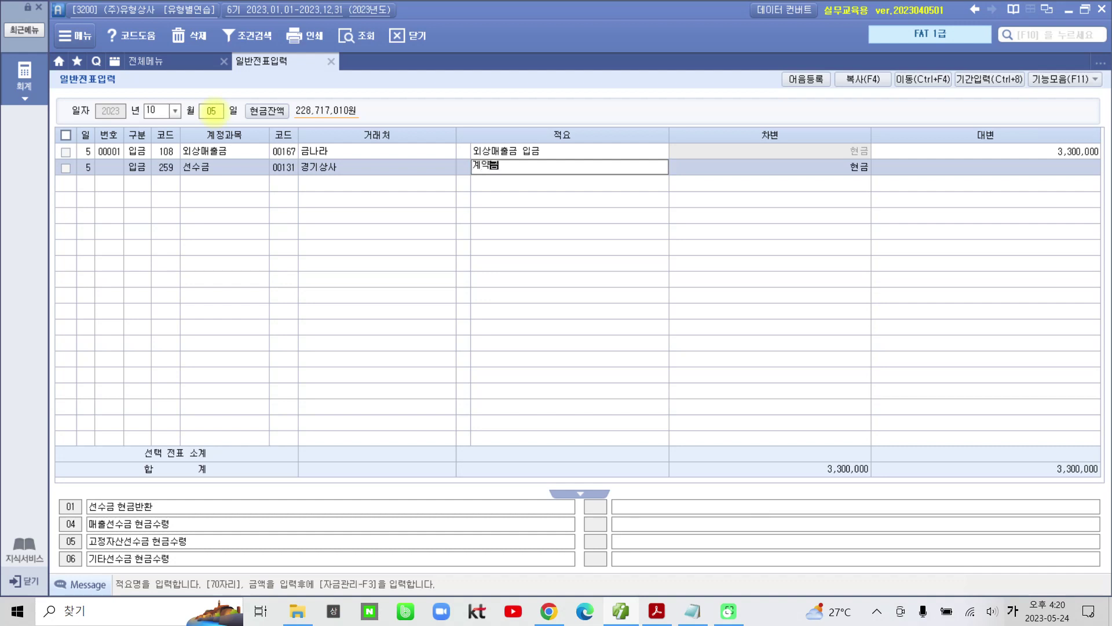
{"action": "key", "text": "Return"}
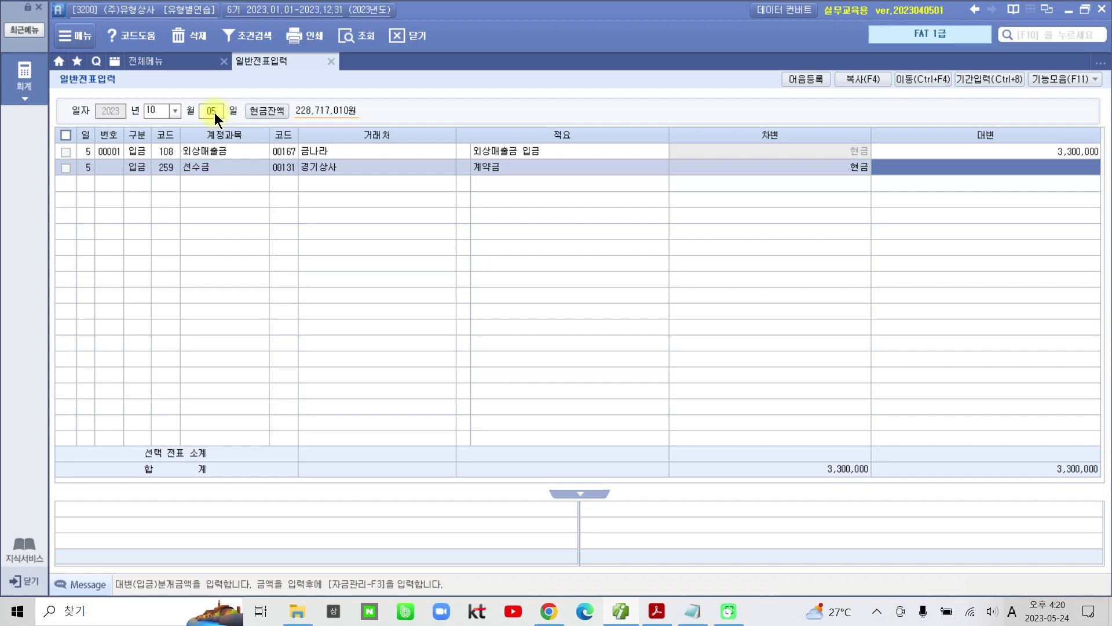
Enter a credit amount of 500,000 on the October 5 선수금 line to complete the voucher
{"action": "type", "text": "5000000"}
{"action": "key", "text": "Return"}
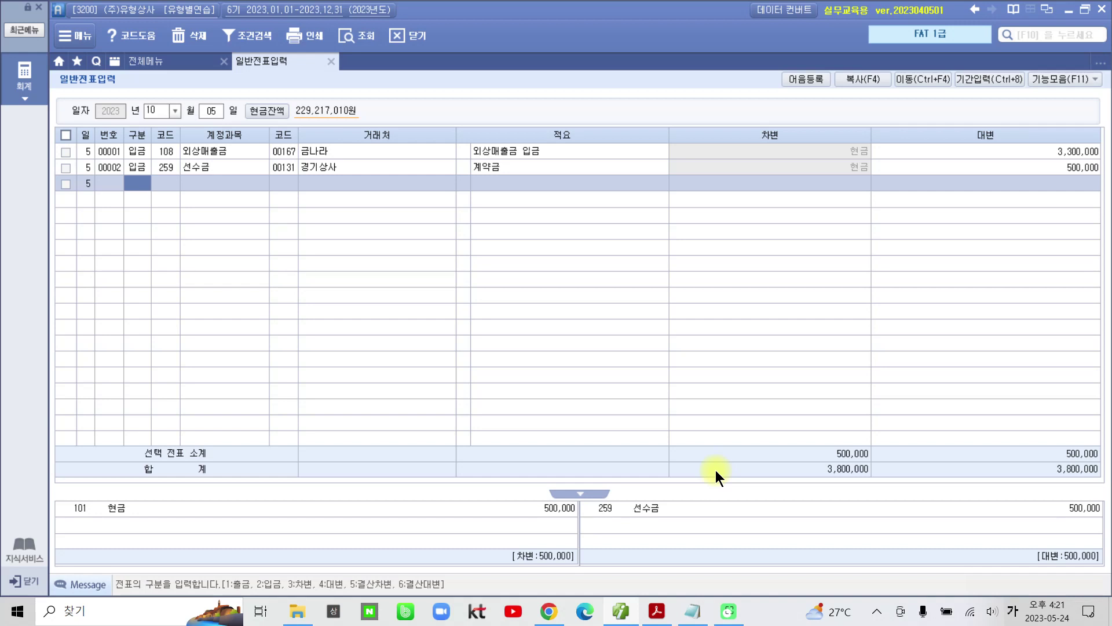
Circle the 현금/선수금 journal entry in blue, handwrite 손익 and a question mark above it, and clear the annotations
{"action": "mouse_move", "coordinate": [62, 491]}
{"action": "left_mouse_down"}
{"action": "mouse_move", "coordinate": [303, 546]}
{"action": "mouse_move", "coordinate": [889, 534]}
{"action": "mouse_move", "coordinate": [1108, 509]}
{"action": "mouse_move", "coordinate": [836, 464]}
{"action": "mouse_move", "coordinate": [199, 467]}
{"action": "mouse_move", "coordinate": [76, 503]}
{"action": "left_mouse_up"}
{"action": "mouse_move", "coordinate": [348, 280]}
{"action": "left_mouse_down"}
{"action": "mouse_move", "coordinate": [315, 335]}
{"action": "mouse_move", "coordinate": [381, 315]}
{"action": "left_mouse_up"}
{"action": "left_click_drag", "start_coordinate": [349, 316], "coordinate": [335, 352]}
{"action": "left_click_drag", "start_coordinate": [324, 364], "coordinate": [381, 341]}
{"action": "left_click_drag", "start_coordinate": [348, 364], "coordinate": [373, 374]}
{"action": "left_click_drag", "start_coordinate": [400, 307], "coordinate": [443, 317]}
{"action": "left_click_drag", "start_coordinate": [409, 364], "coordinate": [451, 394]}
{"action": "left_click_drag", "start_coordinate": [524, 273], "coordinate": [553, 368]}
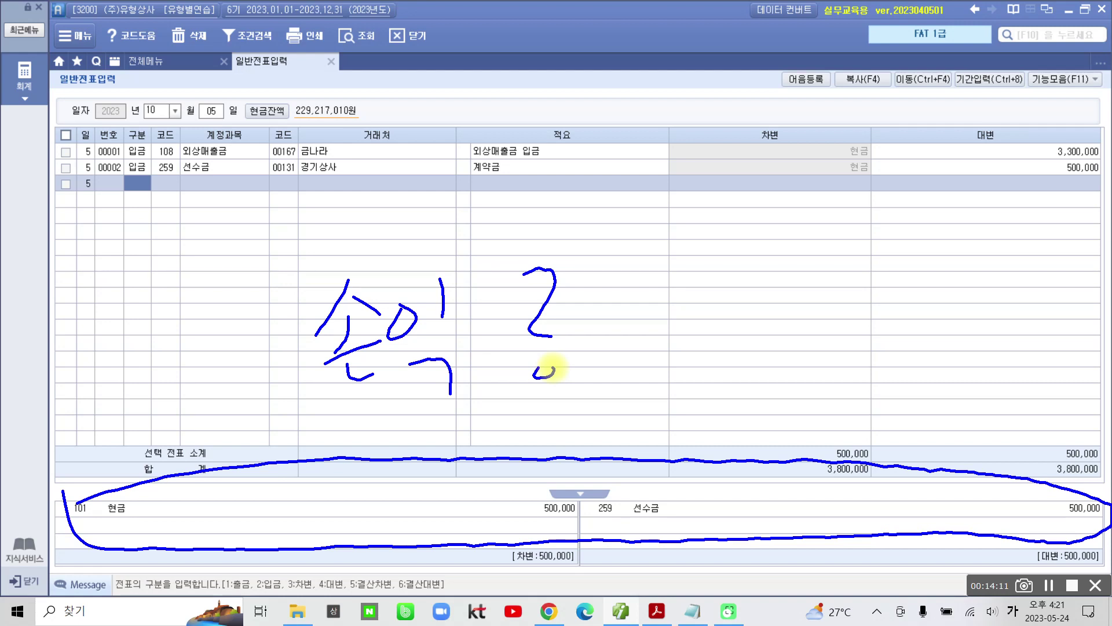
{"action": "key", "text": "Escape"}
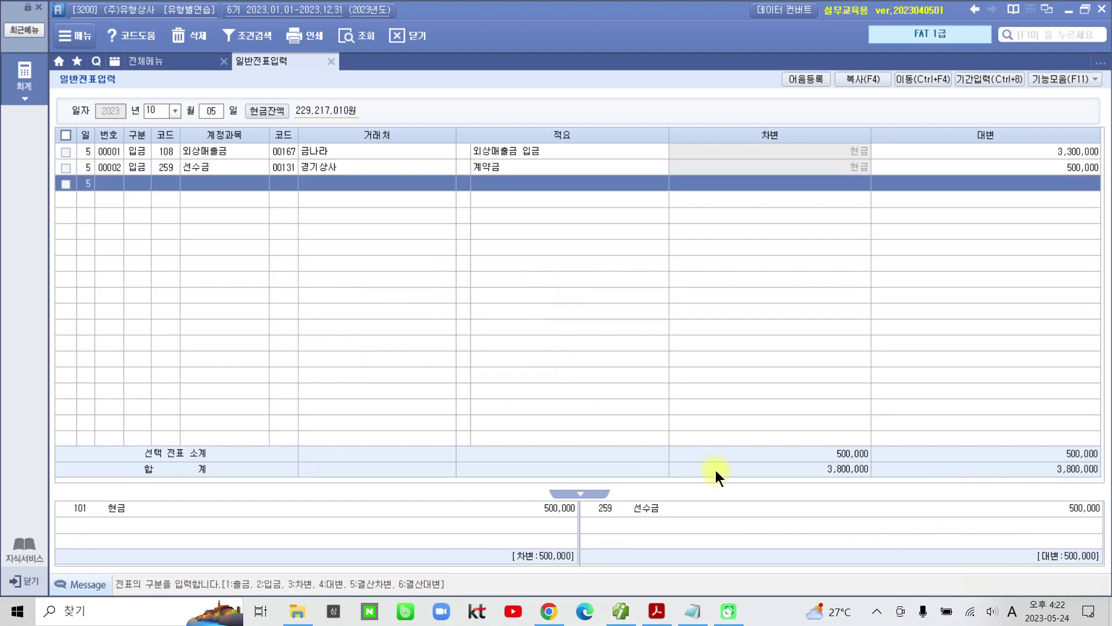
Switch to the problem sheet in Acrobat Reader and highlight 현금 2,000,000원을 대여하였다 in problem 6
{"action": "left_click", "coordinate": [656, 612]}
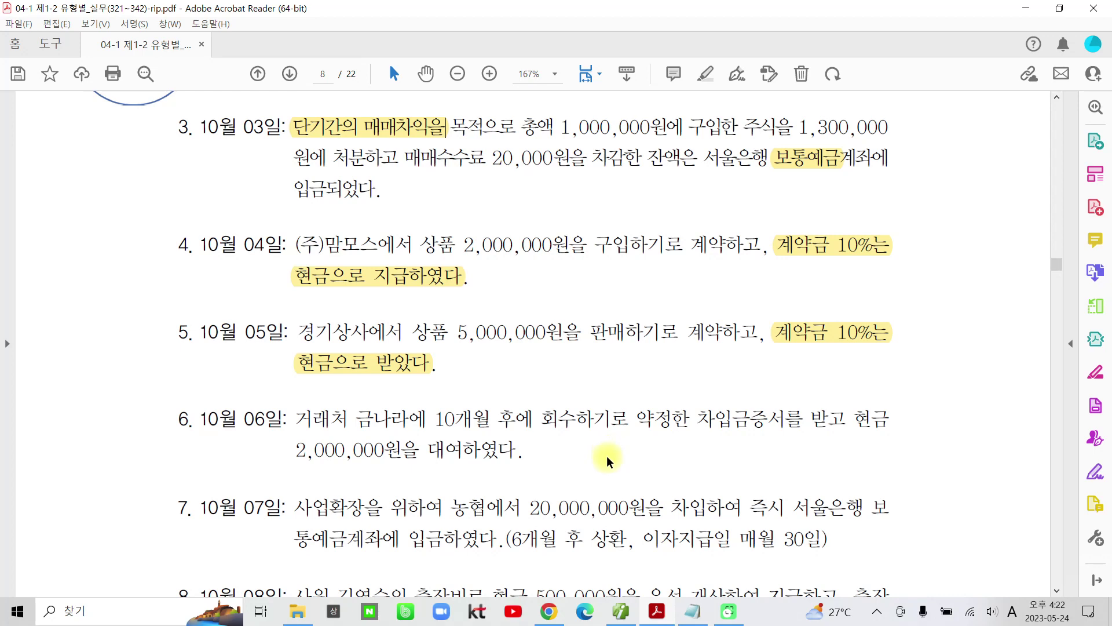
{"action": "scroll", "coordinate": [607, 458], "scroll_direction": "down", "scroll_amount": 4}
{"action": "scroll", "coordinate": [608, 458], "scroll_direction": "down", "scroll_amount": 1}
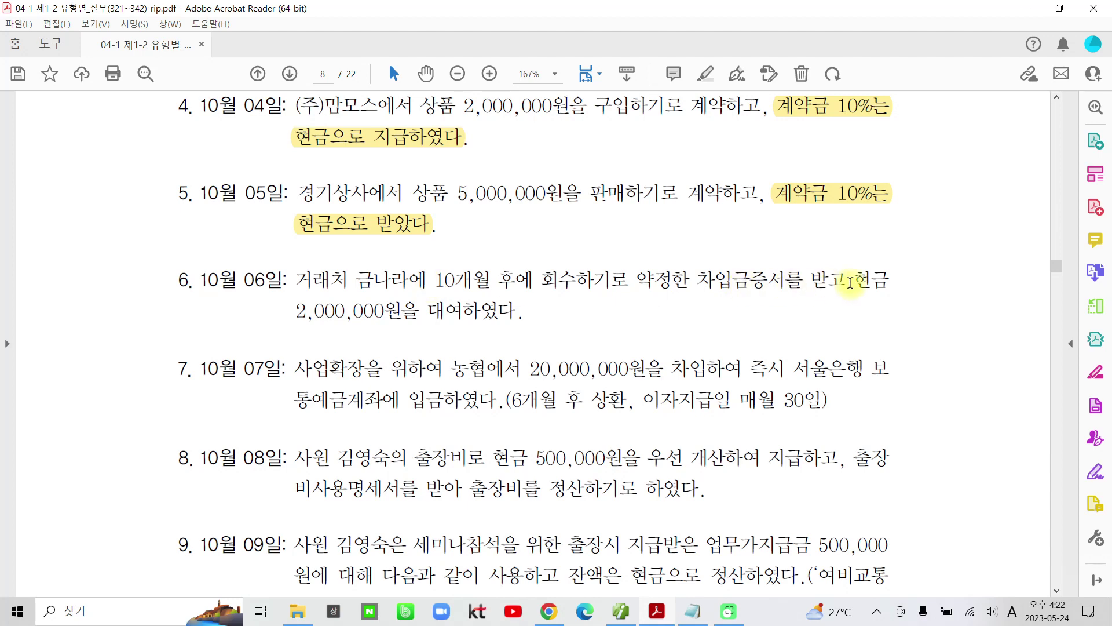
{"action": "left_click_drag", "start_coordinate": [853, 280], "coordinate": [518, 312]}
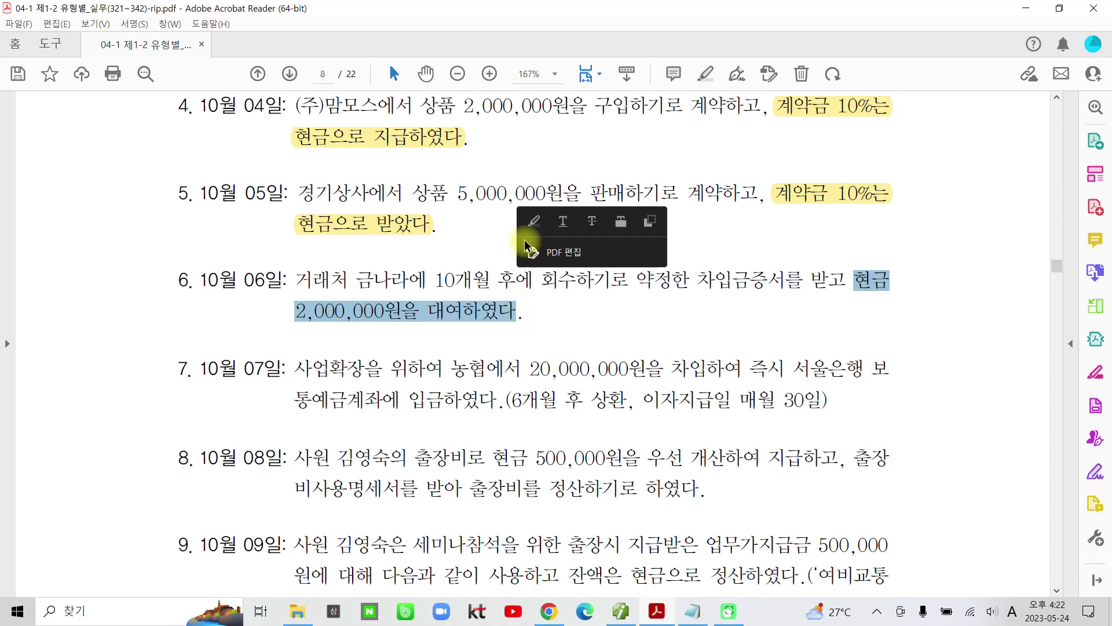
{"action": "left_click", "coordinate": [529, 231]}
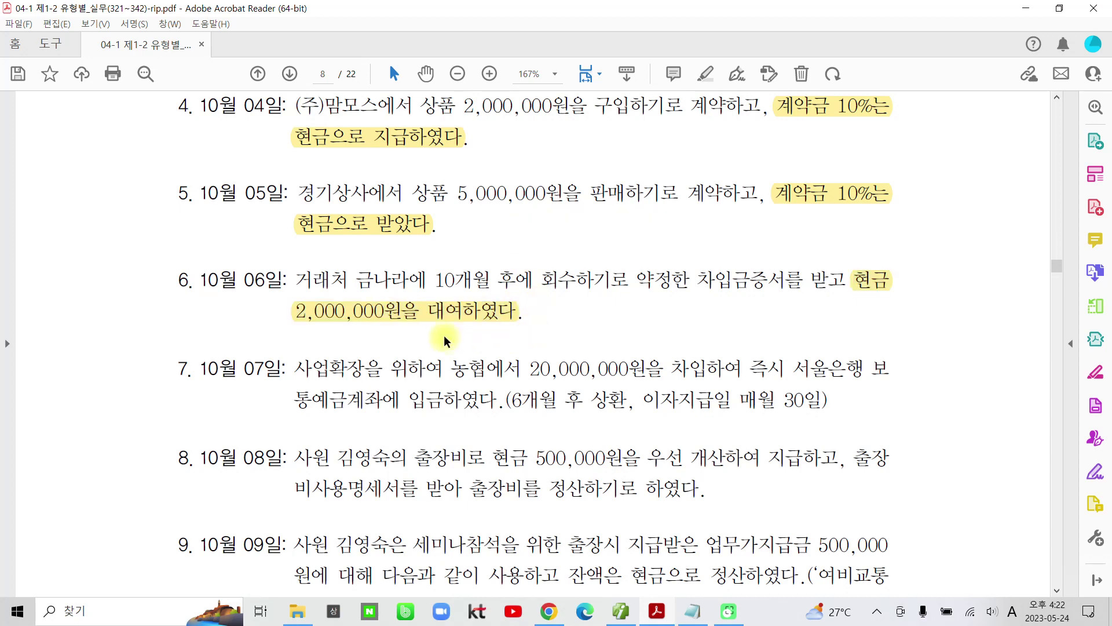
Mark 대여하였다 and 10개월 후에 in problem 6 in blue, handwrite 단기대여금 beside them, and clear the annotations
{"action": "left_click_drag", "start_coordinate": [423, 296], "coordinate": [530, 328]}
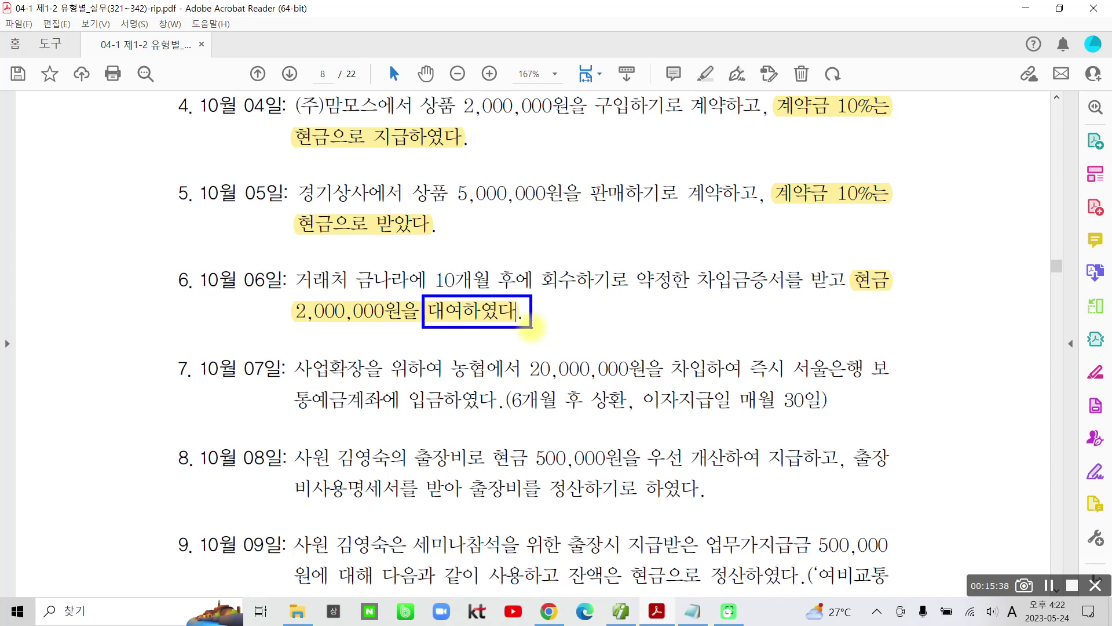
{"action": "mouse_move", "coordinate": [494, 336]}
{"action": "left_mouse_down"}
{"action": "mouse_move", "coordinate": [438, 343]}
{"action": "mouse_move", "coordinate": [444, 291]}
{"action": "mouse_move", "coordinate": [517, 315]}
{"action": "mouse_move", "coordinate": [492, 343]}
{"action": "left_mouse_up"}
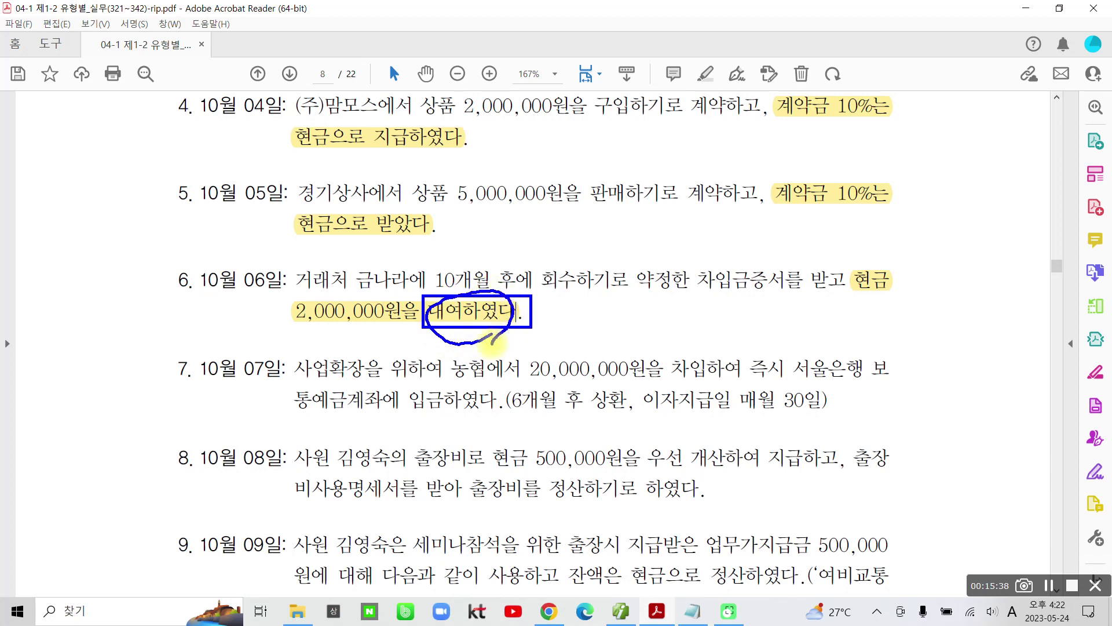
{"action": "mouse_move", "coordinate": [436, 259]}
{"action": "left_mouse_down"}
{"action": "mouse_move", "coordinate": [430, 286]}
{"action": "mouse_move", "coordinate": [527, 284]}
{"action": "mouse_move", "coordinate": [464, 252]}
{"action": "mouse_move", "coordinate": [441, 255]}
{"action": "left_mouse_up"}
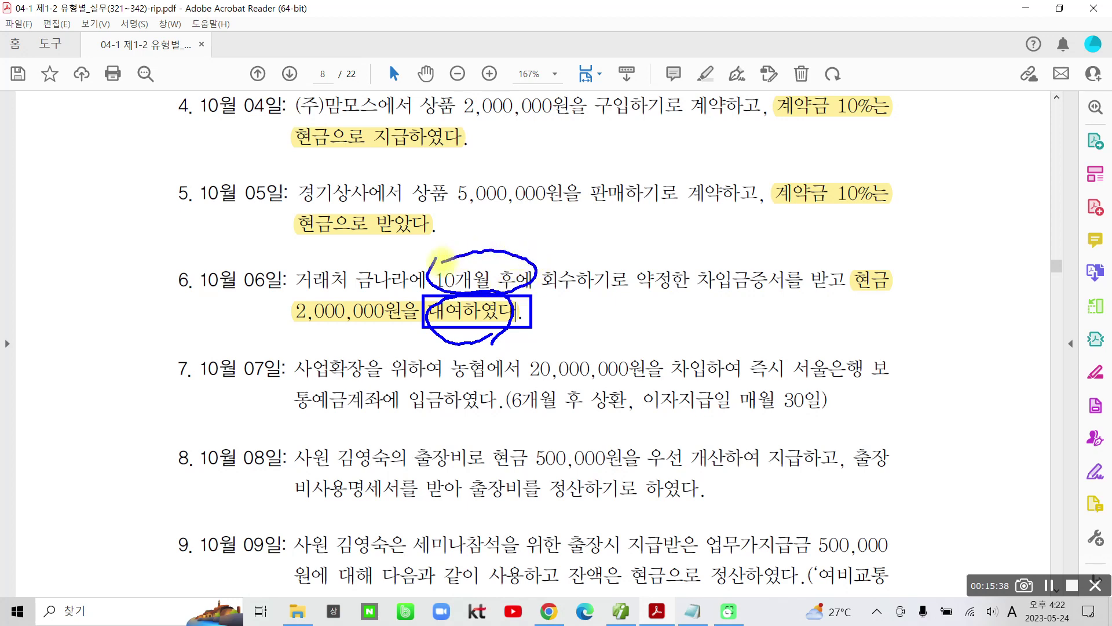
{"action": "mouse_move", "coordinate": [439, 255]}
{"action": "left_mouse_down"}
{"action": "mouse_move", "coordinate": [556, 322]}
{"action": "mouse_move", "coordinate": [591, 290]}
{"action": "mouse_move", "coordinate": [614, 304]}
{"action": "mouse_move", "coordinate": [588, 337]}
{"action": "mouse_move", "coordinate": [651, 308]}
{"action": "mouse_move", "coordinate": [684, 351]}
{"action": "mouse_move", "coordinate": [733, 295]}
{"action": "mouse_move", "coordinate": [727, 345]}
{"action": "mouse_move", "coordinate": [776, 324]}
{"action": "mouse_move", "coordinate": [750, 336]}
{"action": "mouse_move", "coordinate": [764, 346]}
{"action": "left_mouse_up"}
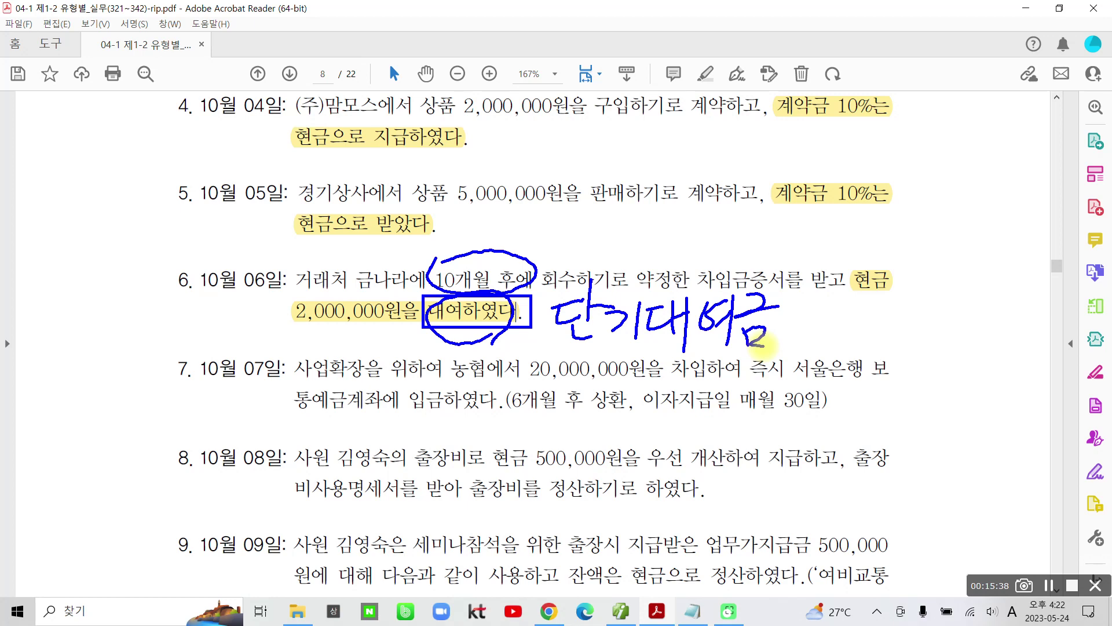
{"action": "mouse_move", "coordinate": [889, 301]}
{"action": "left_mouse_down"}
{"action": "mouse_move", "coordinate": [838, 254]}
{"action": "mouse_move", "coordinate": [921, 272]}
{"action": "mouse_move", "coordinate": [882, 313]}
{"action": "left_mouse_up"}
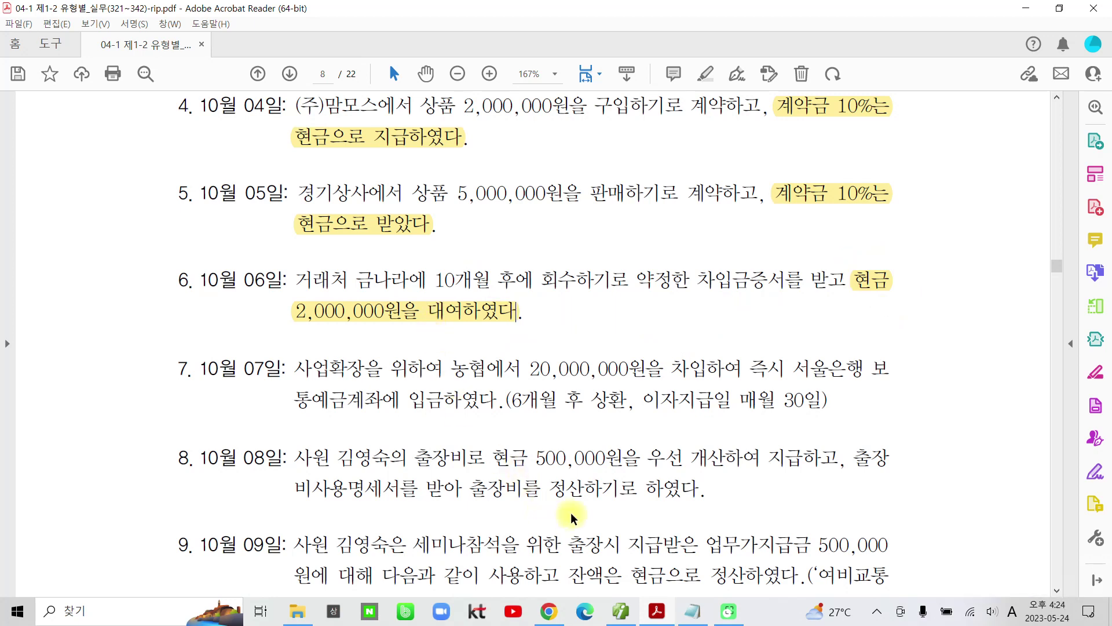
Return to the accounting program, open October 6 in the general voucher entry and start an 출금 line with account 114 단기대여금
{"action": "left_click", "coordinate": [621, 611]}
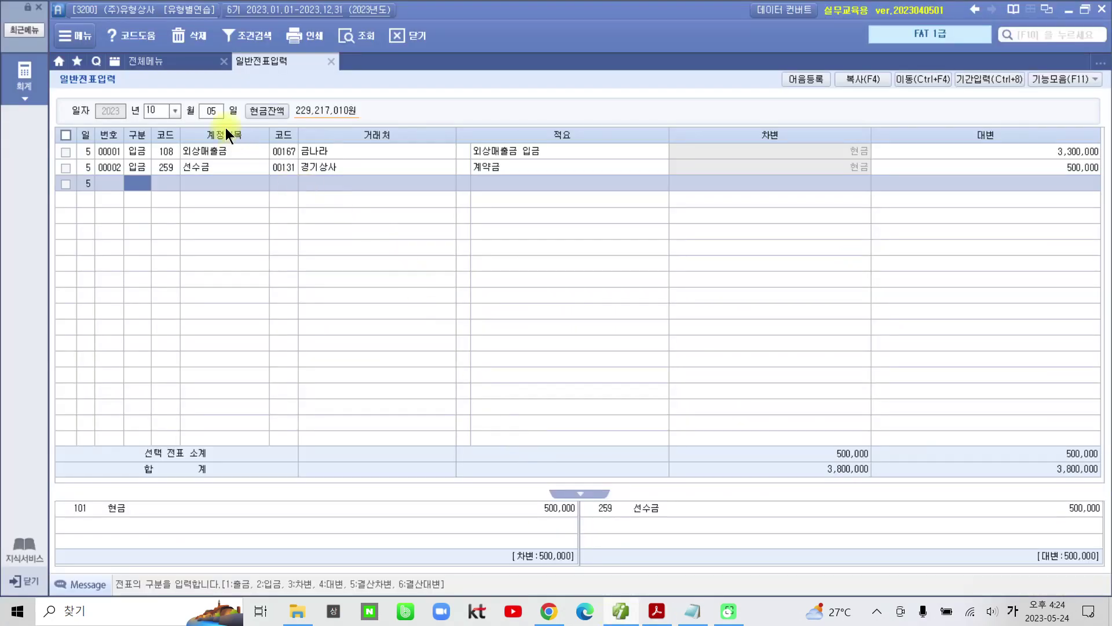
{"action": "left_click", "coordinate": [217, 110]}
{"action": "type", "text": "6"}
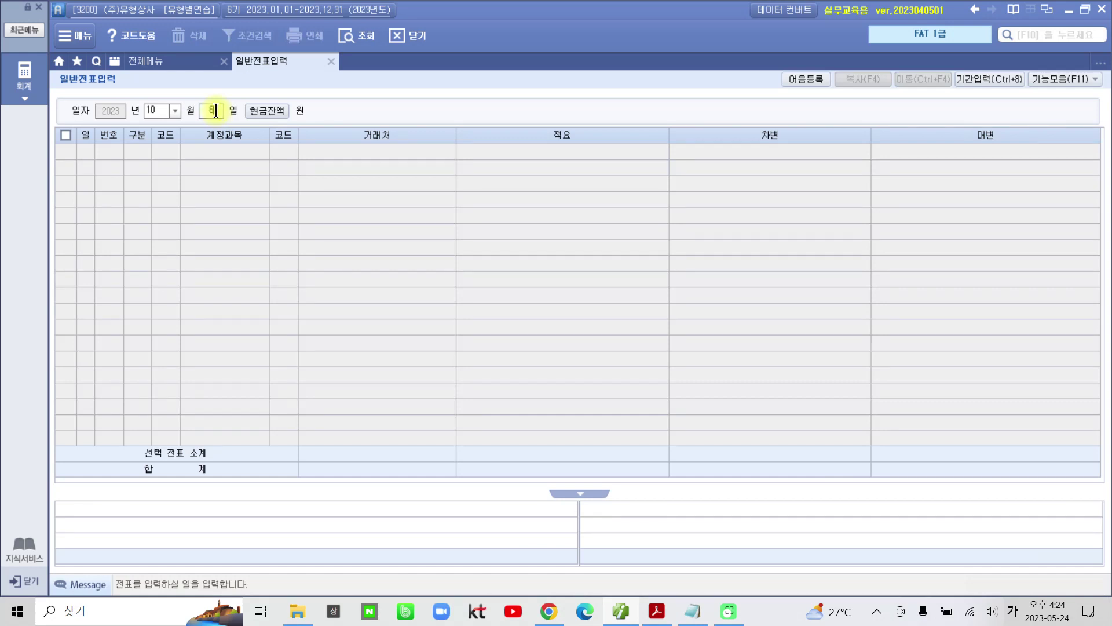
{"action": "key", "text": "Return"}
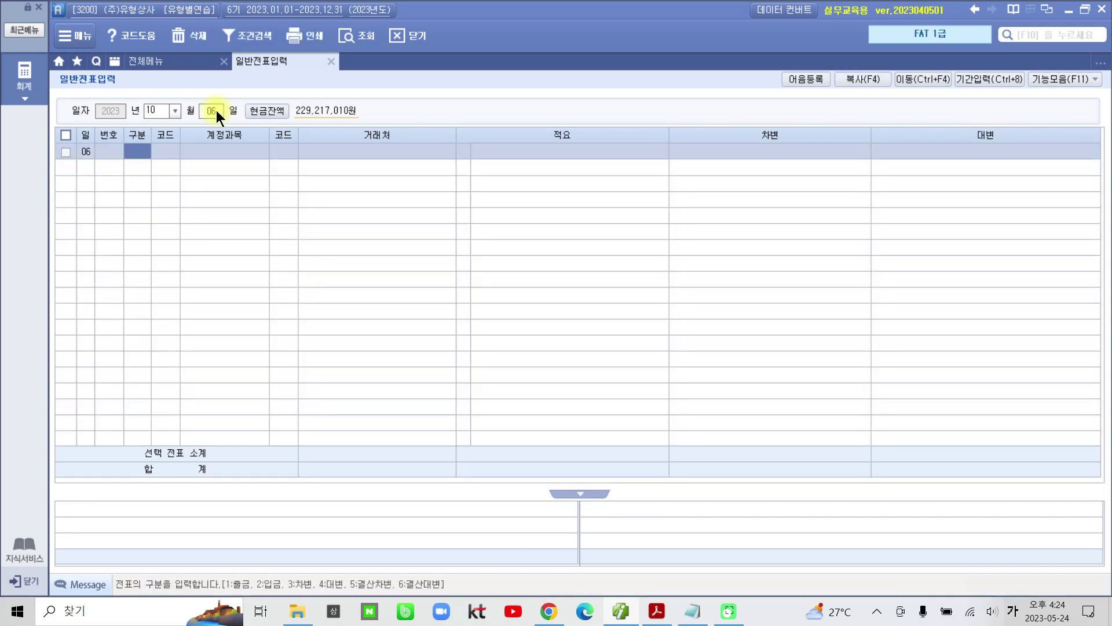
{"action": "type", "text": "1"}
{"action": "key", "text": "Return"}
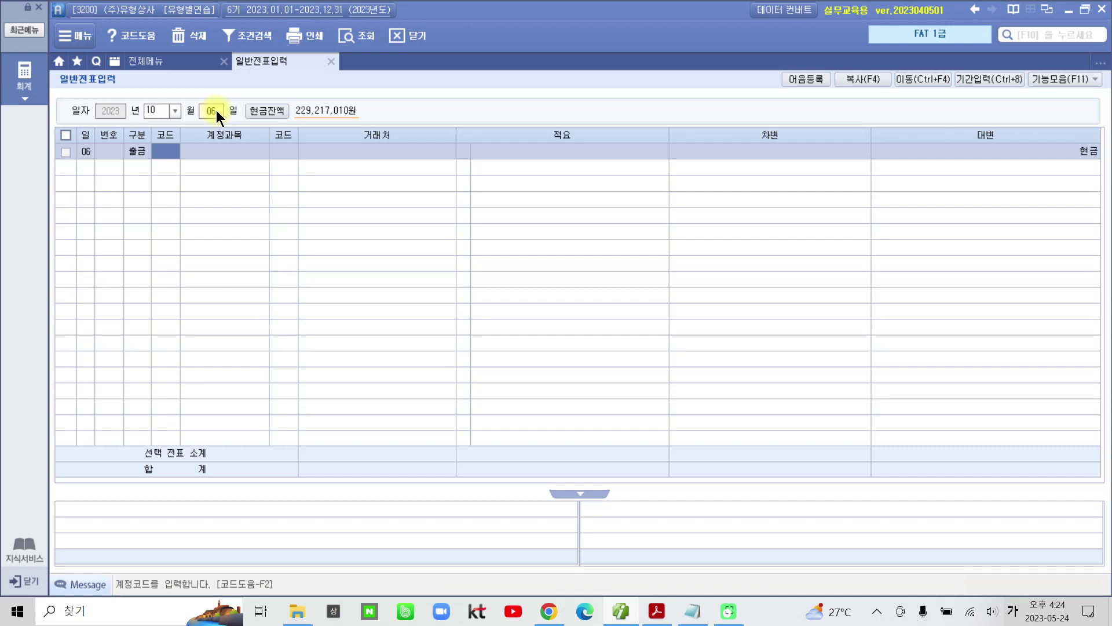
{"action": "type", "text": "단기"}
{"action": "key", "text": "Return"}
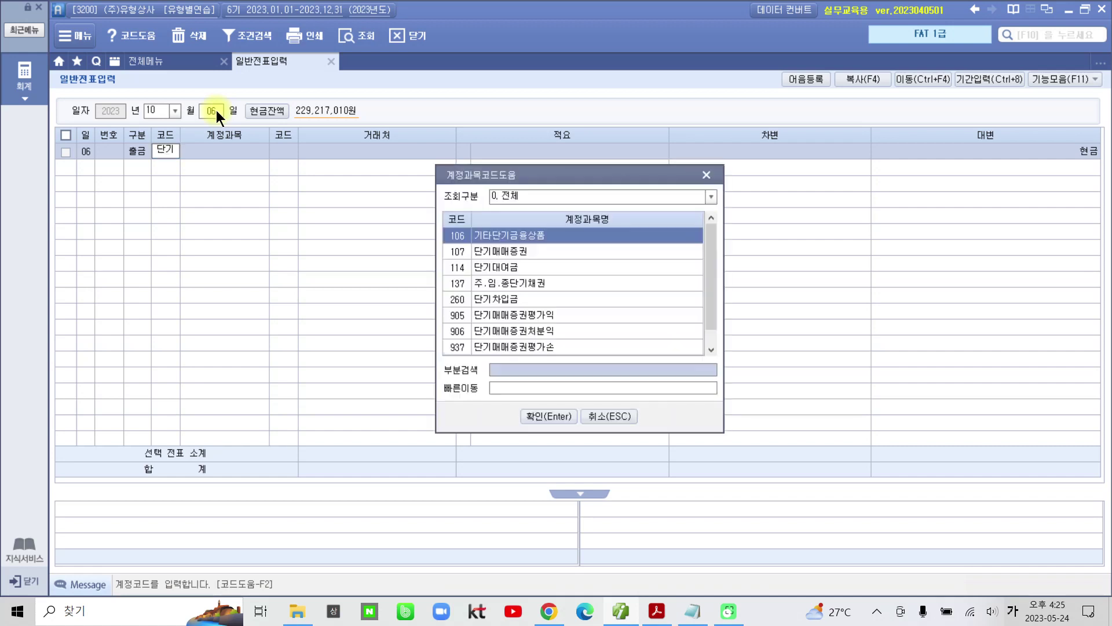
{"action": "key", "text": "Down"}
{"action": "key", "text": "Down"}
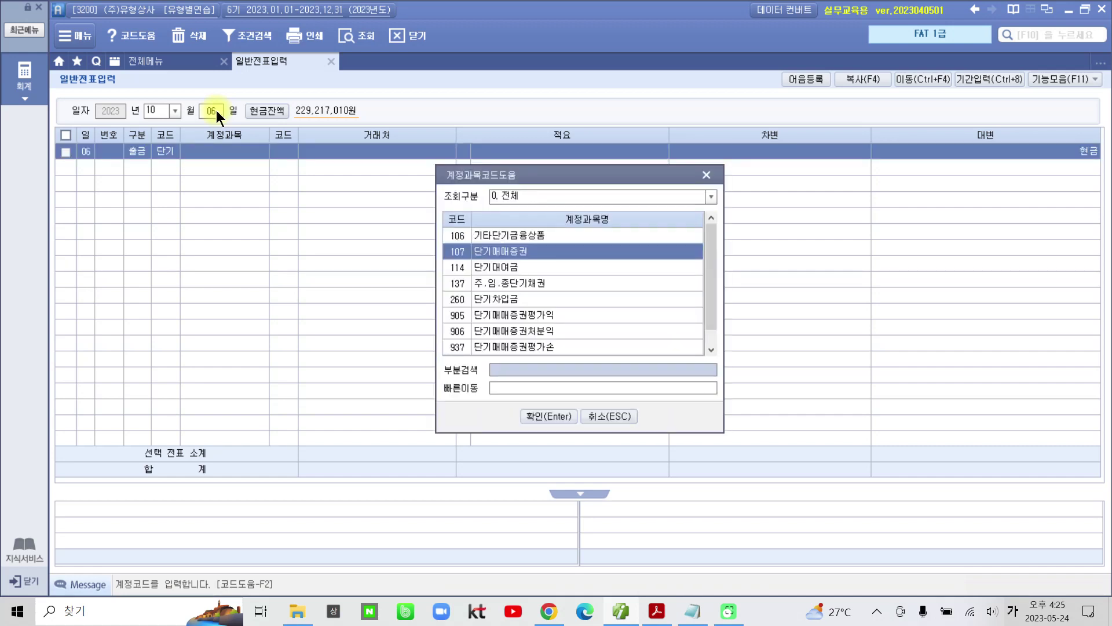
{"action": "key", "text": "Return"}
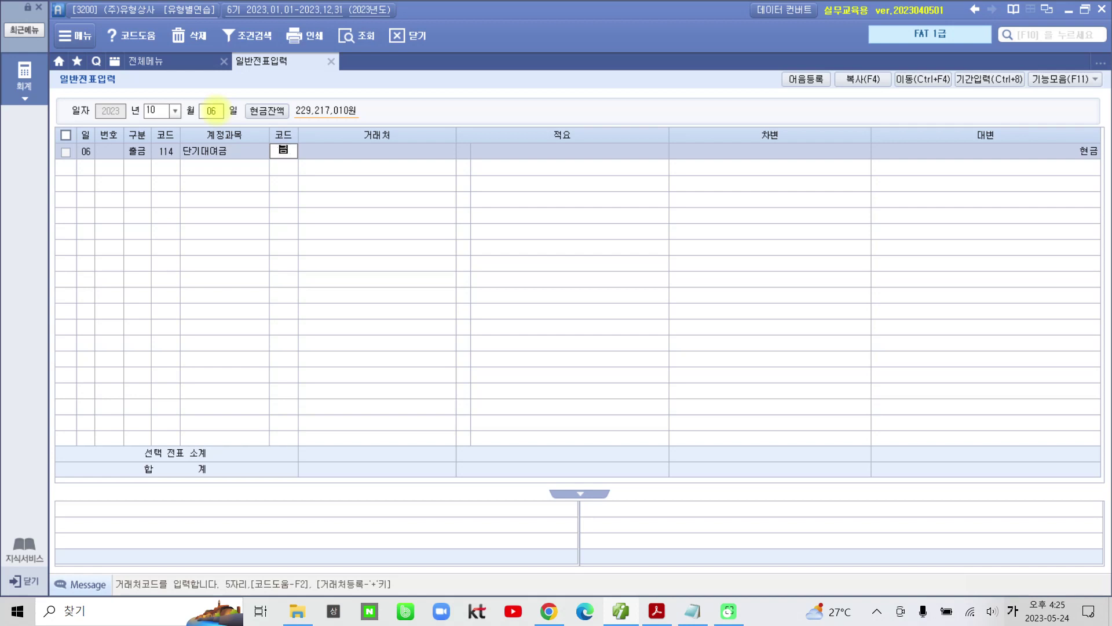
Complete the 단기대여금 line with trading partner 00167 금나라, description 01 현금 단기대여 and a debit amount of 2,000,000
{"action": "type", "text": "167"}
{"action": "key", "text": "Return"}
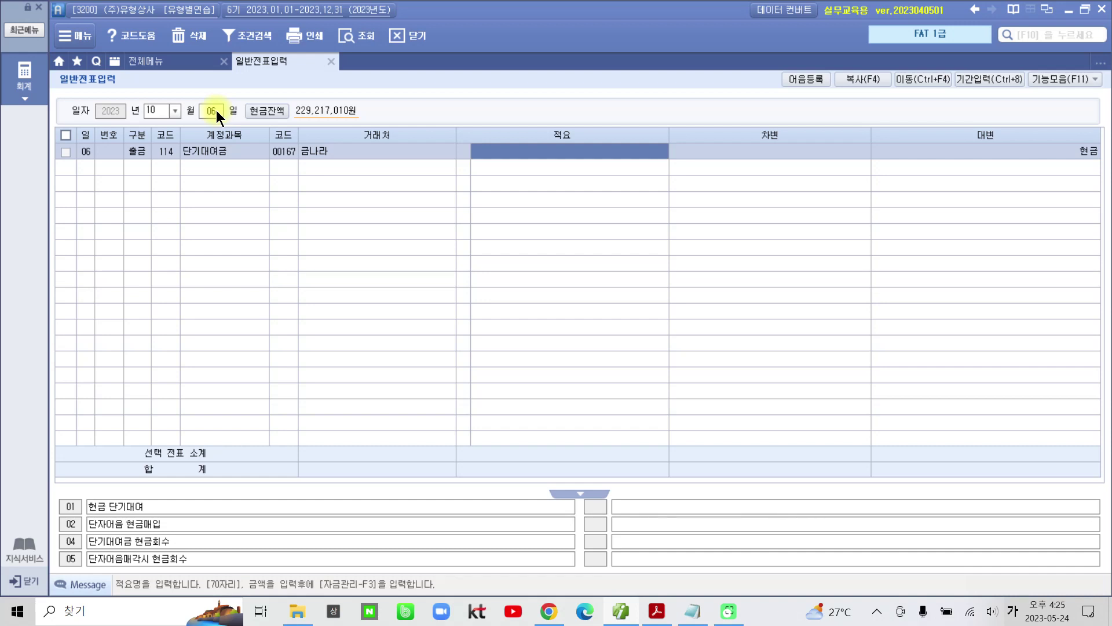
{"action": "type", "text": "1"}
{"action": "key", "text": "Return"}
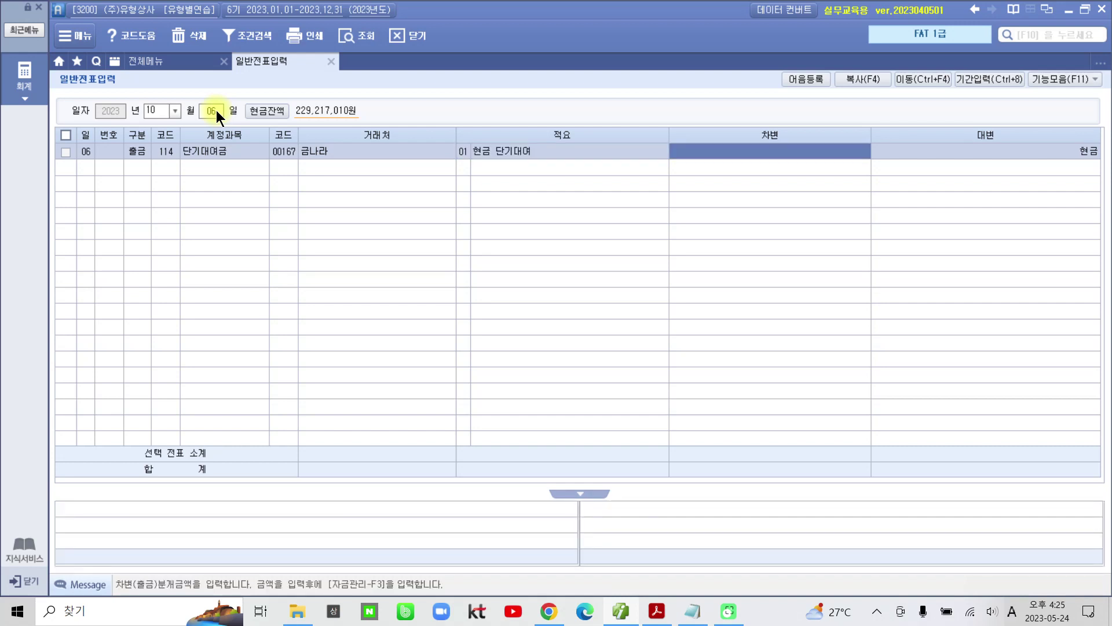
{"action": "type", "text": "2"}
{"action": "key", "text": "plus"}
{"action": "key", "text": "plus"}
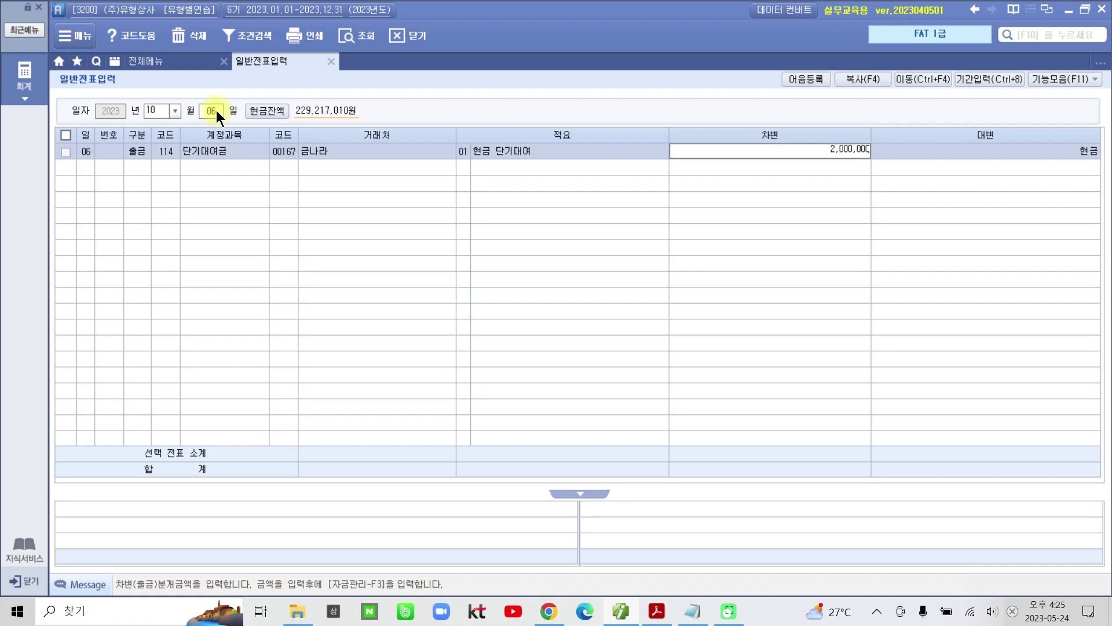
{"action": "key", "text": "Return"}
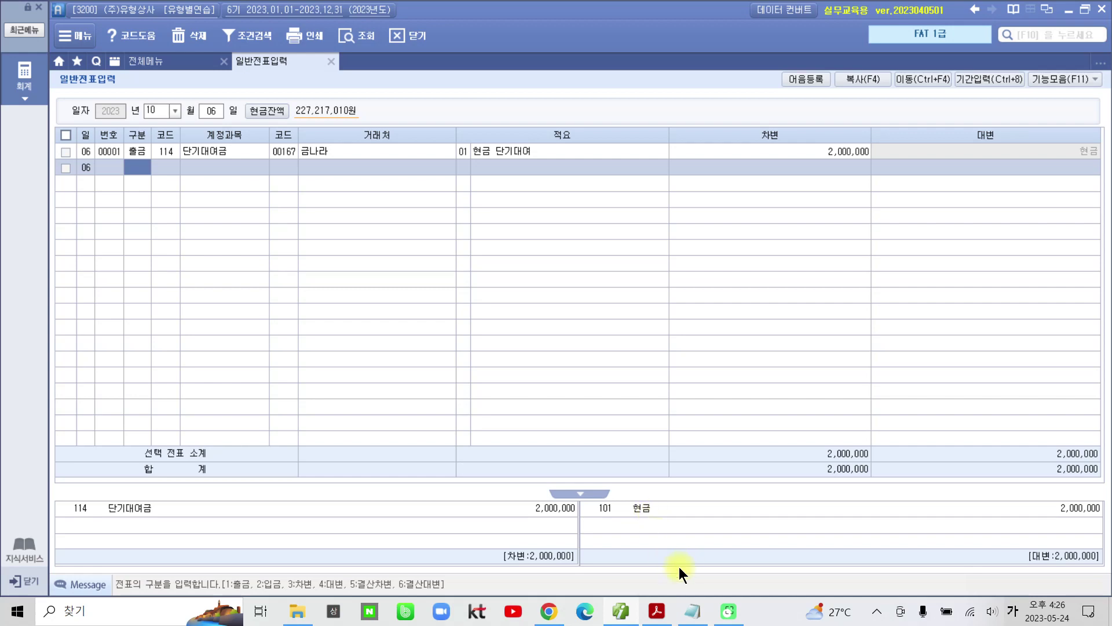
Switch to the problem sheet in Acrobat Reader and highlight 차입, 보통예금 and 6개월 후 in problem 7
{"action": "left_click", "coordinate": [620, 613]}
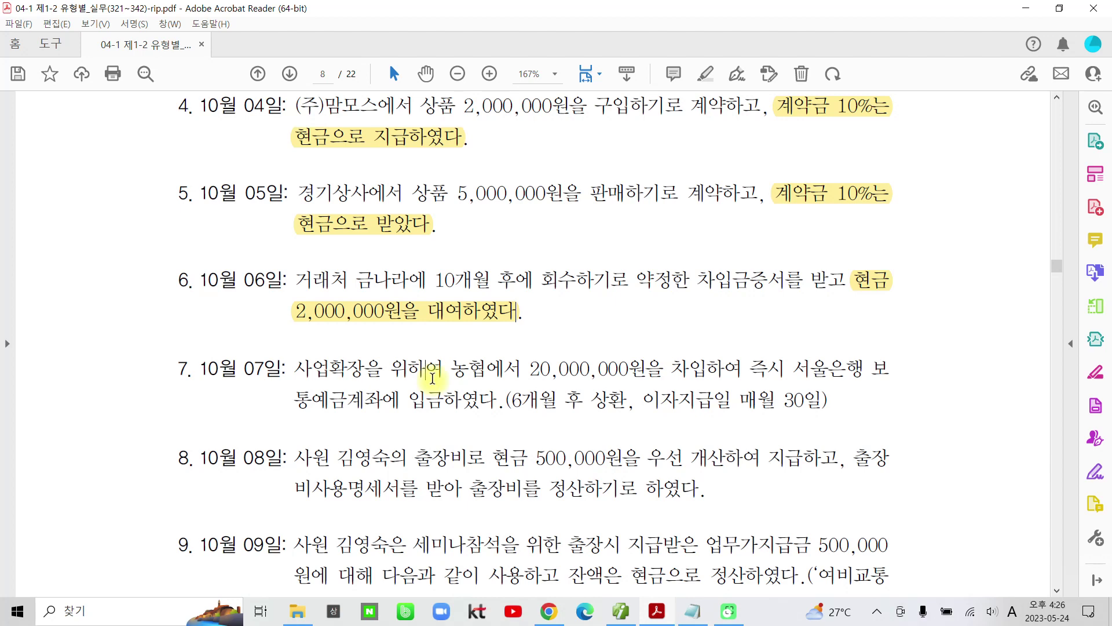
{"action": "scroll", "coordinate": [336, 366], "scroll_direction": "down", "scroll_amount": 2}
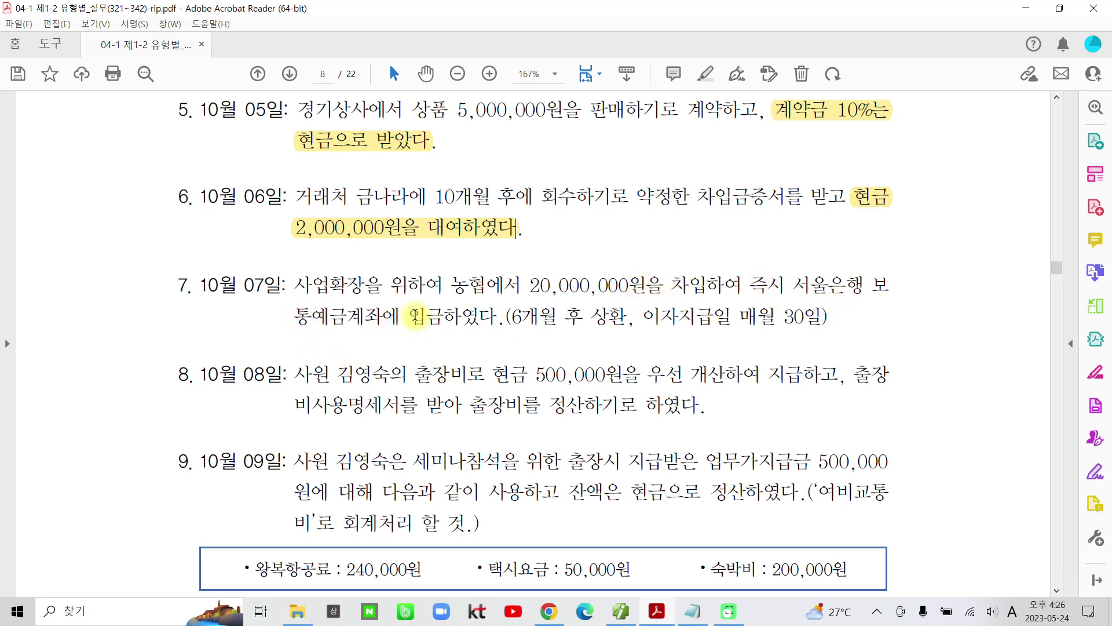
{"action": "left_click_drag", "start_coordinate": [672, 284], "coordinate": [707, 284]}
{"action": "left_click", "coordinate": [719, 230]}
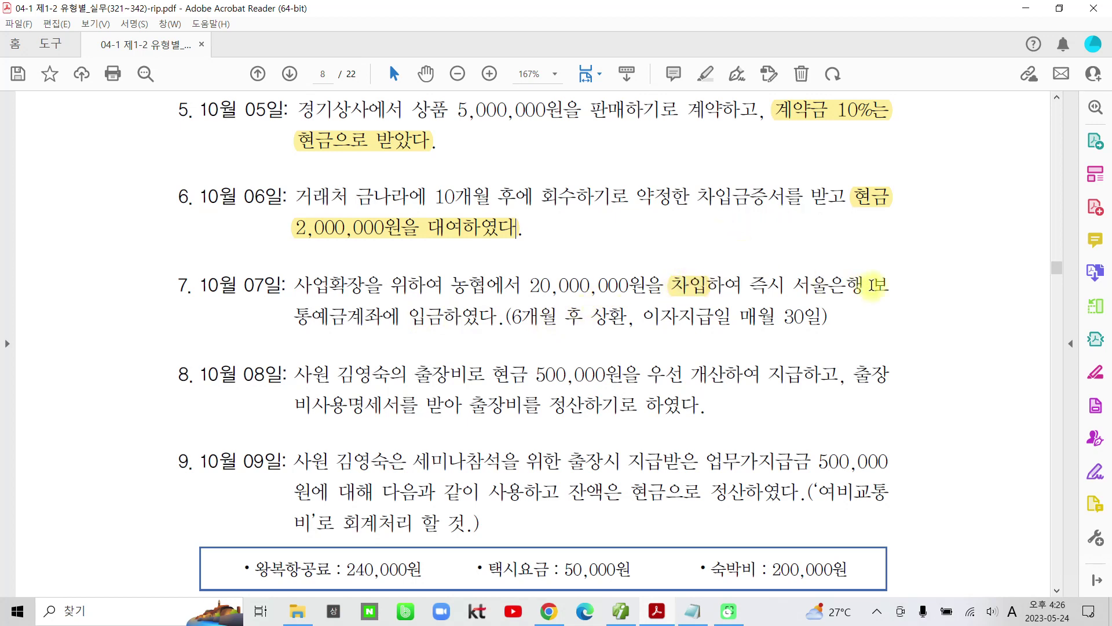
{"action": "left_click_drag", "start_coordinate": [872, 284], "coordinate": [348, 316]}
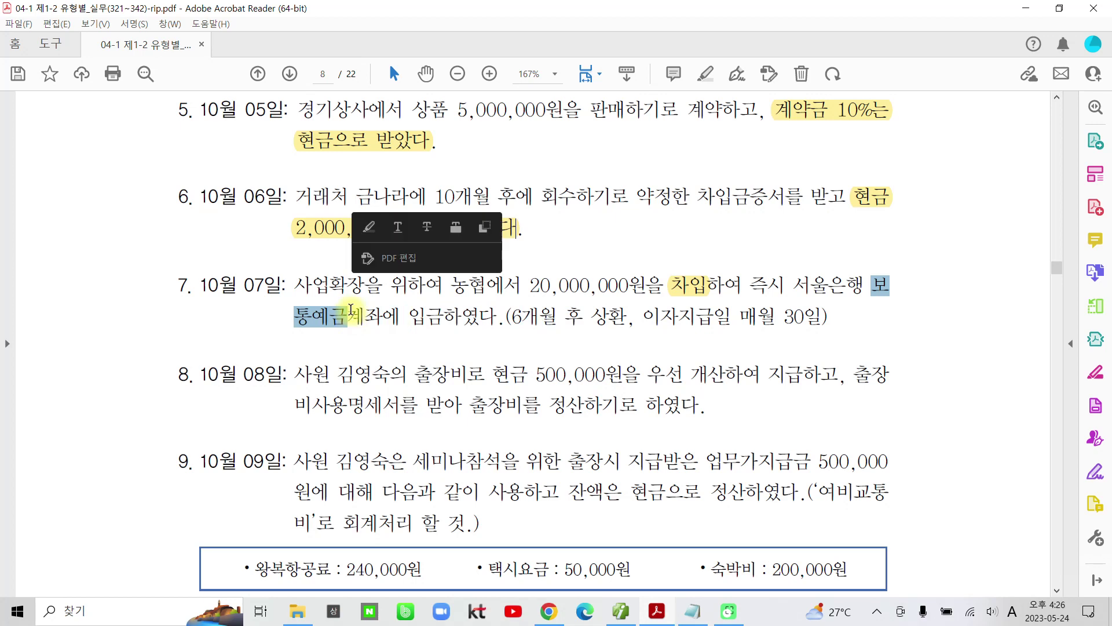
{"action": "left_click", "coordinate": [387, 256]}
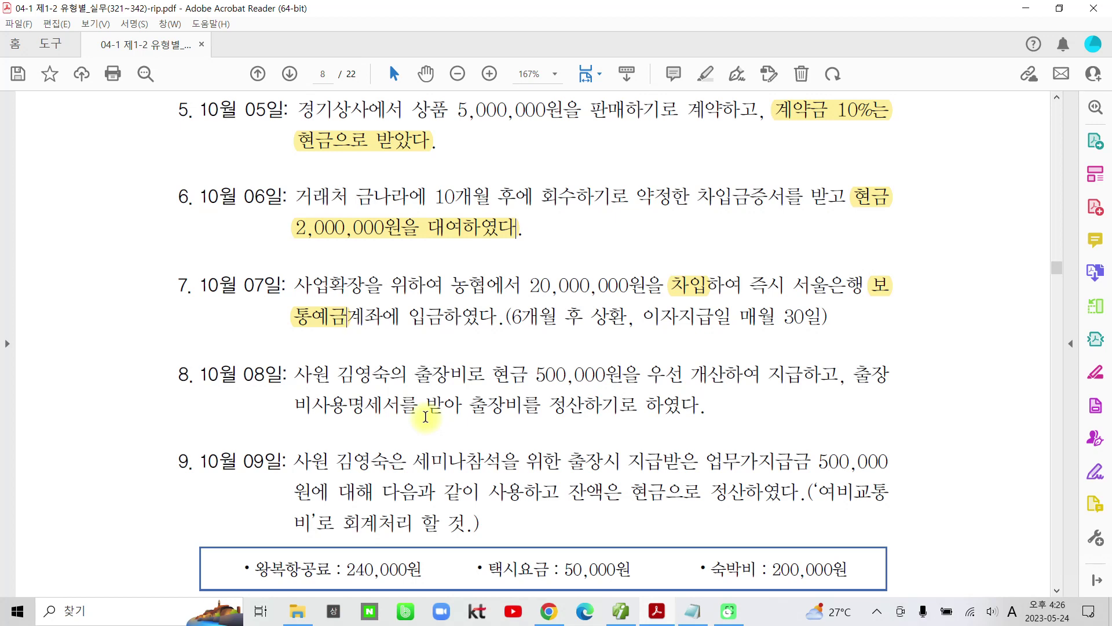
{"action": "left_click_drag", "start_coordinate": [507, 316], "coordinate": [604, 319]}
{"action": "left_click", "coordinate": [527, 316]}
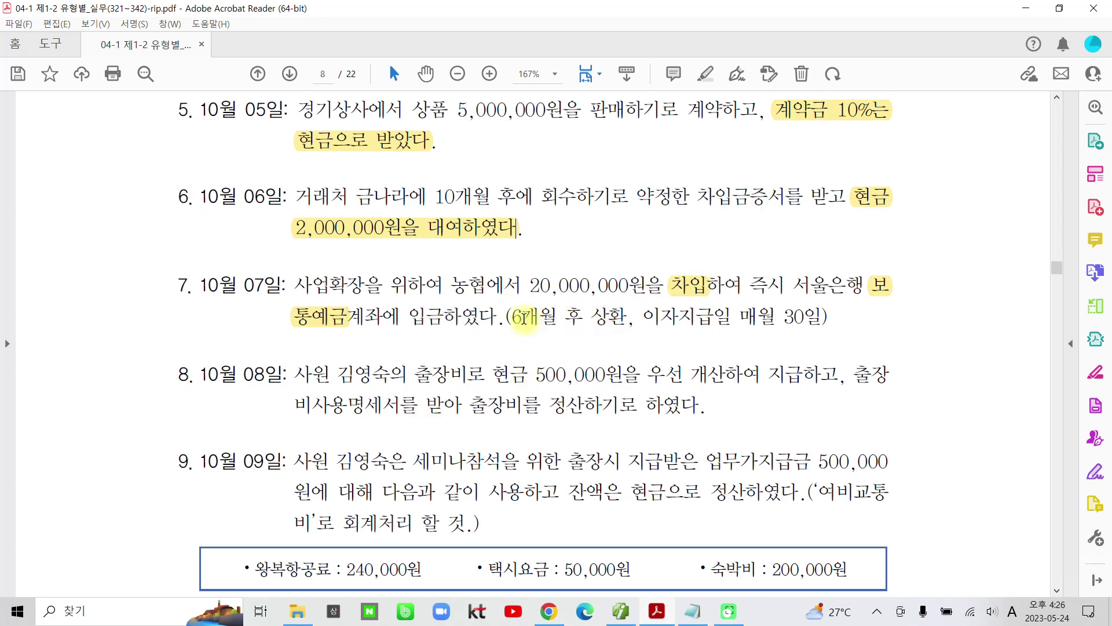
{"action": "left_click_drag", "start_coordinate": [520, 317], "coordinate": [586, 317]}
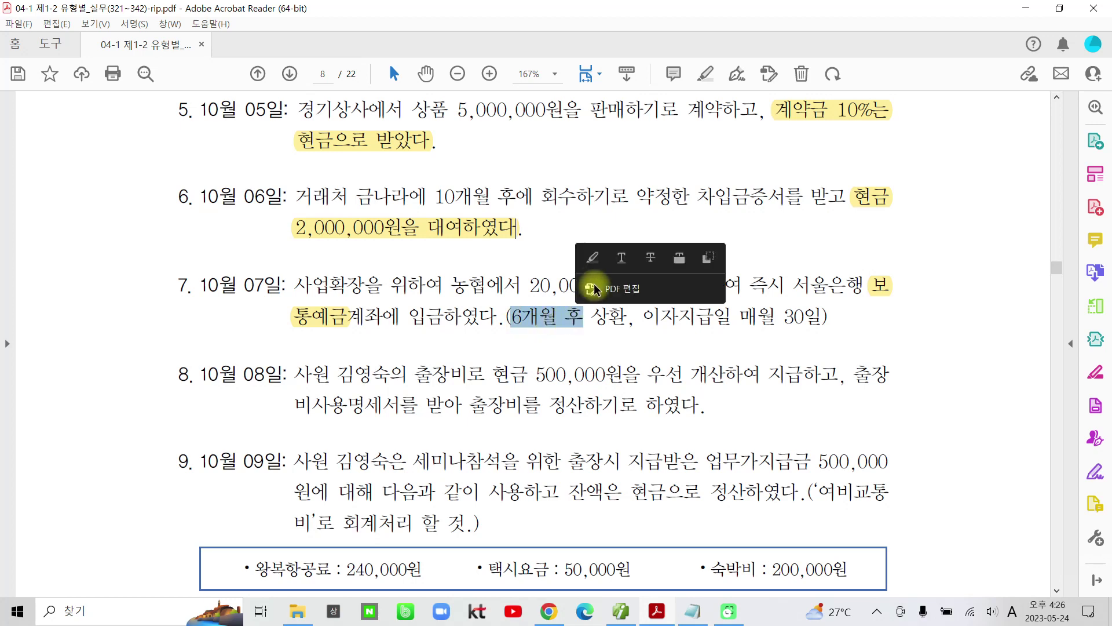
{"action": "left_click", "coordinate": [587, 257]}
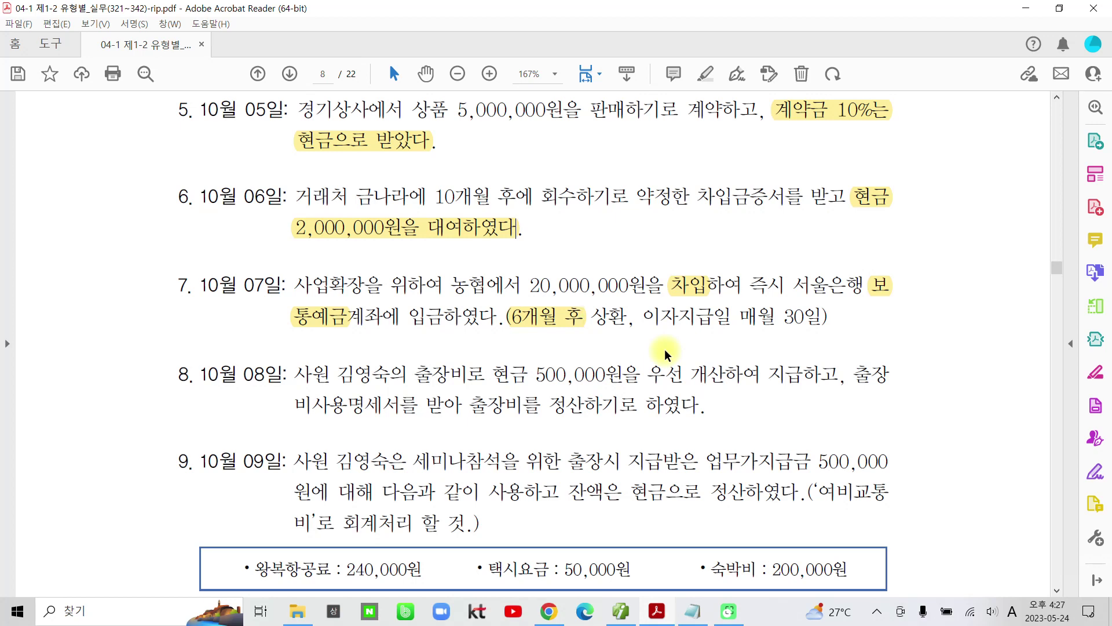
Handwrite 단기차입금 in blue above problem 7 with the side labels 대) and 차), and clear the annotations
{"action": "mouse_move", "coordinate": [643, 248]}
{"action": "left_mouse_down"}
{"action": "mouse_move", "coordinate": [682, 223]}
{"action": "mouse_move", "coordinate": [683, 257]}
{"action": "left_mouse_up"}
{"action": "mouse_move", "coordinate": [687, 219]}
{"action": "left_mouse_down"}
{"action": "mouse_move", "coordinate": [678, 271]}
{"action": "mouse_move", "coordinate": [714, 231]}
{"action": "mouse_move", "coordinate": [724, 258]}
{"action": "left_mouse_up"}
{"action": "mouse_move", "coordinate": [732, 204]}
{"action": "left_mouse_down"}
{"action": "mouse_move", "coordinate": [754, 267]}
{"action": "mouse_move", "coordinate": [781, 231]}
{"action": "mouse_move", "coordinate": [808, 239]}
{"action": "mouse_move", "coordinate": [805, 255]}
{"action": "mouse_move", "coordinate": [830, 198]}
{"action": "mouse_move", "coordinate": [852, 200]}
{"action": "mouse_move", "coordinate": [834, 231]}
{"action": "mouse_move", "coordinate": [851, 236]}
{"action": "left_mouse_up"}
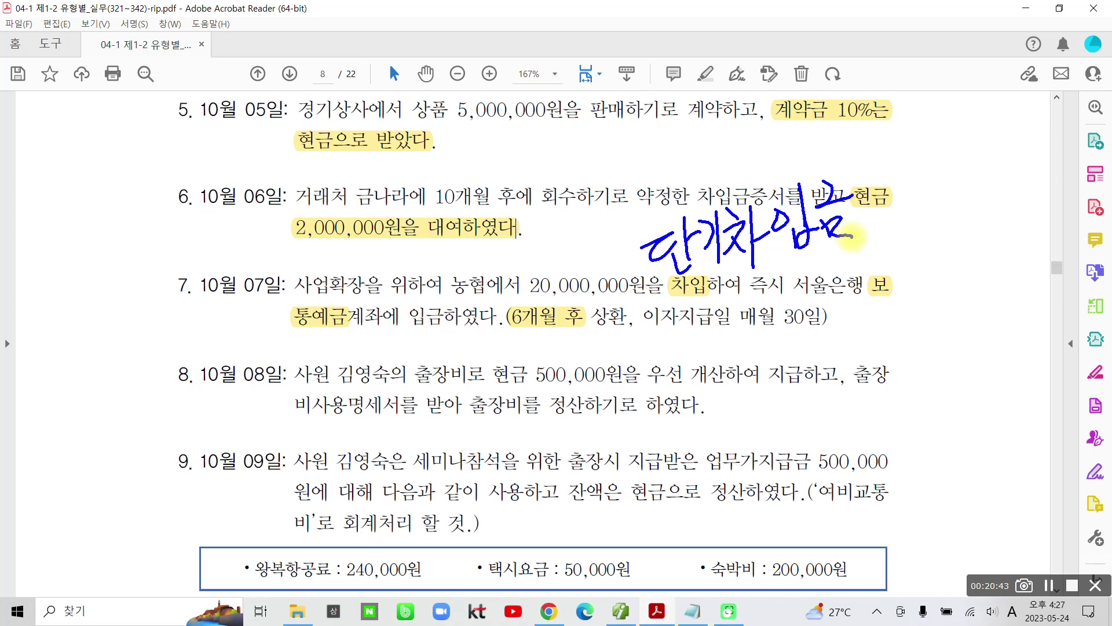
{"action": "mouse_move", "coordinate": [536, 253]}
{"action": "left_mouse_down"}
{"action": "mouse_move", "coordinate": [569, 243]}
{"action": "mouse_move", "coordinate": [571, 272]}
{"action": "mouse_move", "coordinate": [579, 250]}
{"action": "left_mouse_up"}
{"action": "mouse_move", "coordinate": [586, 231]}
{"action": "left_mouse_down"}
{"action": "mouse_move", "coordinate": [588, 268]}
{"action": "mouse_move", "coordinate": [565, 307]}
{"action": "left_mouse_up"}
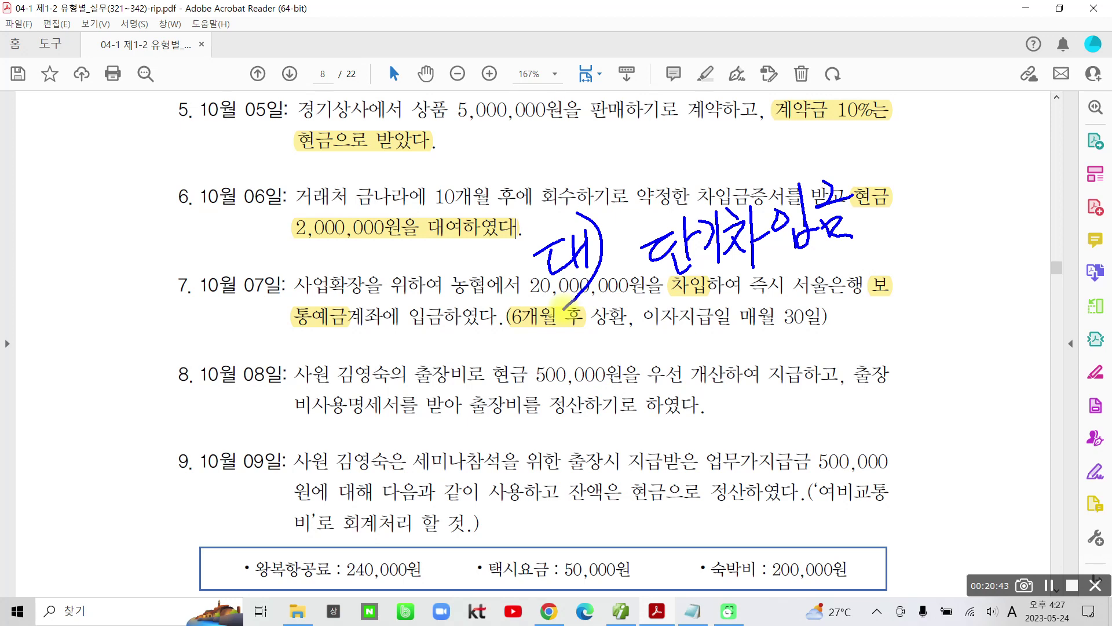
{"action": "mouse_move", "coordinate": [188, 313]}
{"action": "left_mouse_down"}
{"action": "mouse_move", "coordinate": [222, 316]}
{"action": "mouse_move", "coordinate": [203, 355]}
{"action": "mouse_move", "coordinate": [235, 352]}
{"action": "left_mouse_up"}
{"action": "left_click_drag", "start_coordinate": [224, 304], "coordinate": [234, 361]}
{"action": "left_click_drag", "start_coordinate": [229, 346], "coordinate": [246, 339]}
{"action": "left_click_drag", "start_coordinate": [221, 300], "coordinate": [237, 376]}
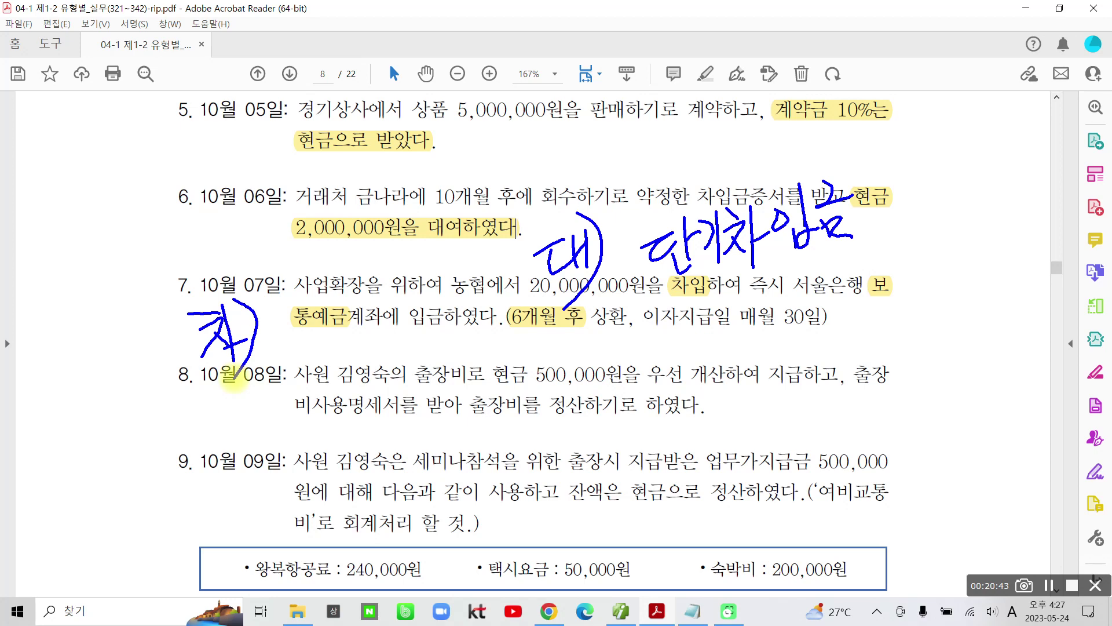
{"action": "key", "text": "Escape"}
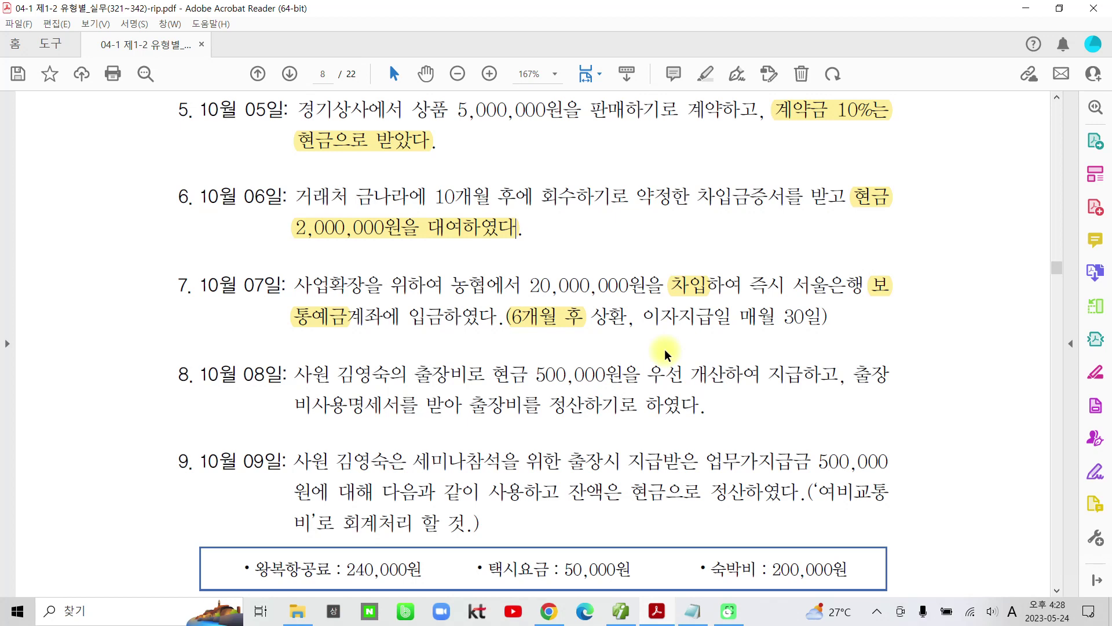
Return to the accounting program, open October 7 in the general voucher entry and start a 대변 line with account 260 단기차입금
{"action": "left_click", "coordinate": [620, 612]}
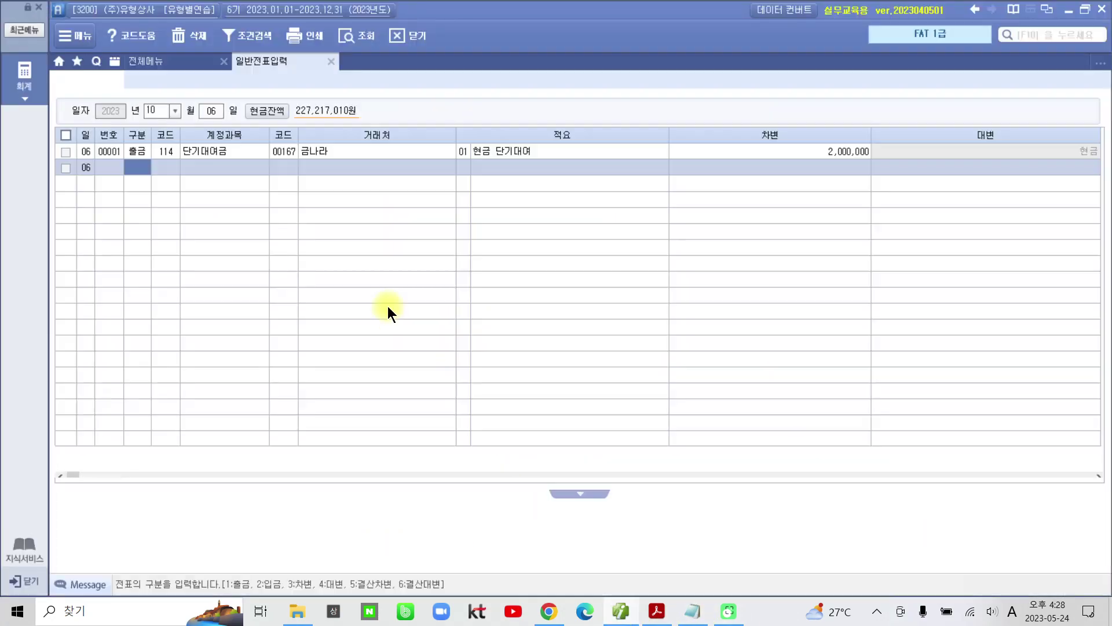
{"action": "left_click", "coordinate": [212, 119]}
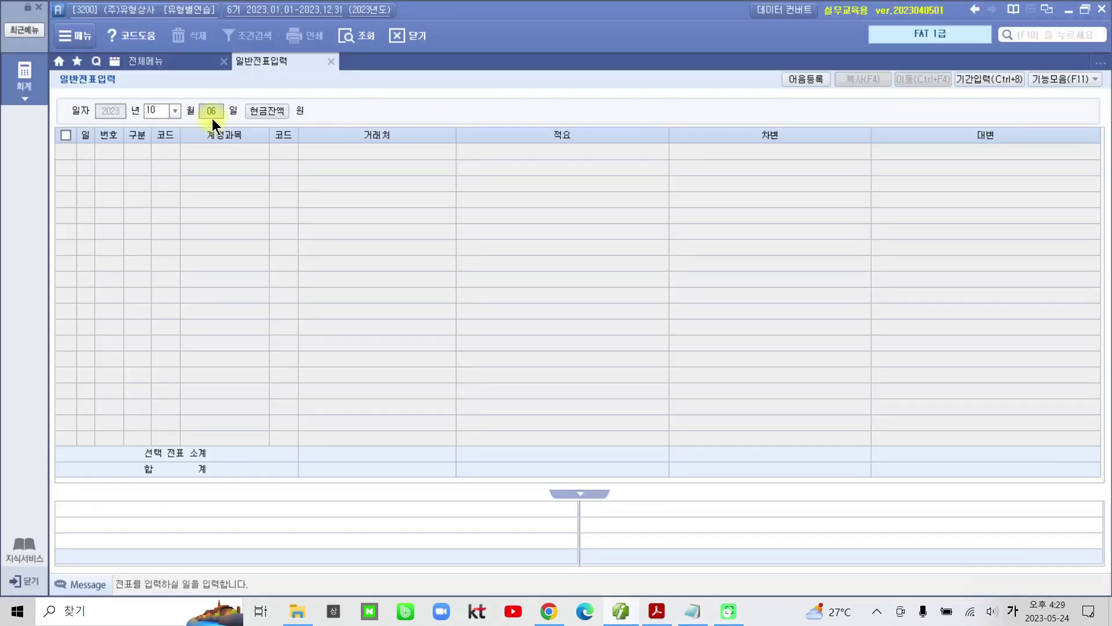
{"action": "key", "text": "Return"}
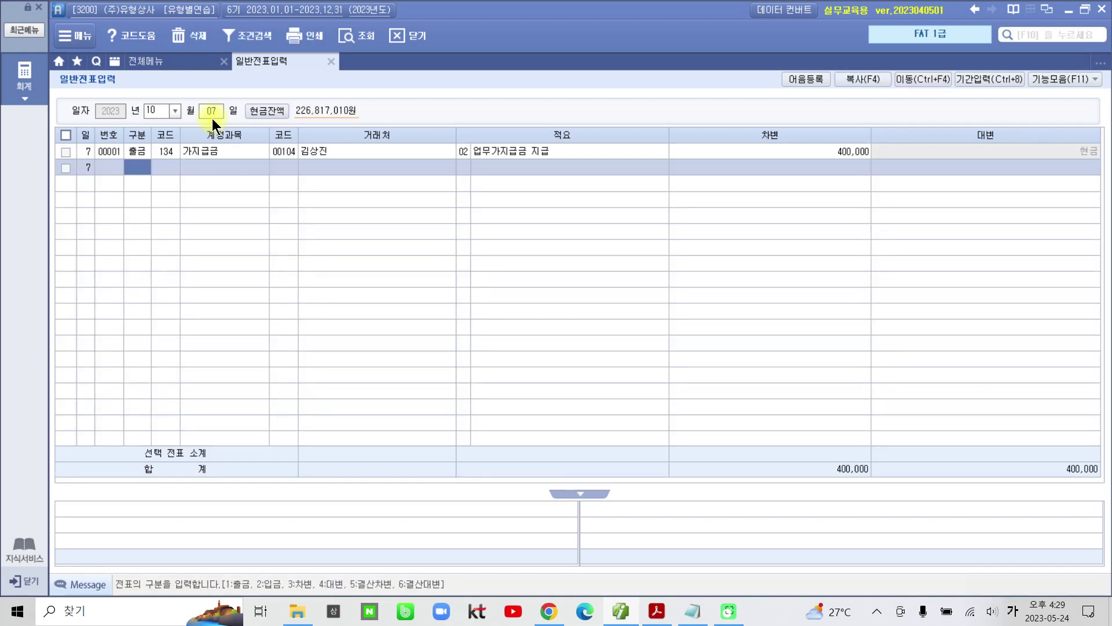
{"action": "type", "text": "4"}
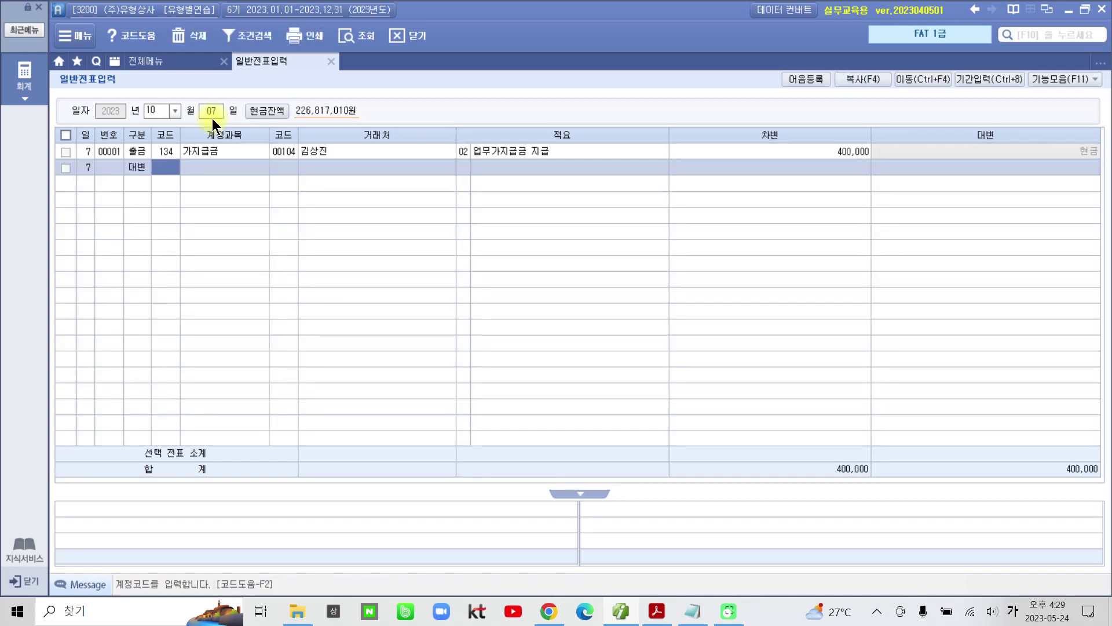
{"action": "type", "text": "단기"}
{"action": "key", "text": "Return"}
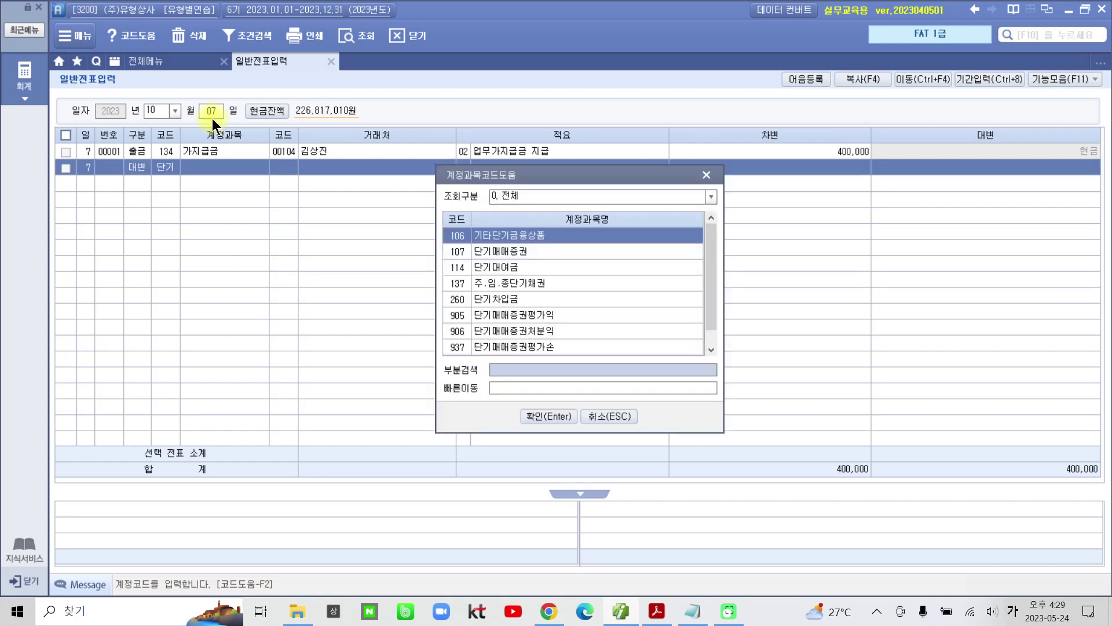
{"action": "key", "text": "Down"}
{"action": "key", "text": "Down"}
{"action": "key", "text": "Down"}
{"action": "key", "text": "Down"}
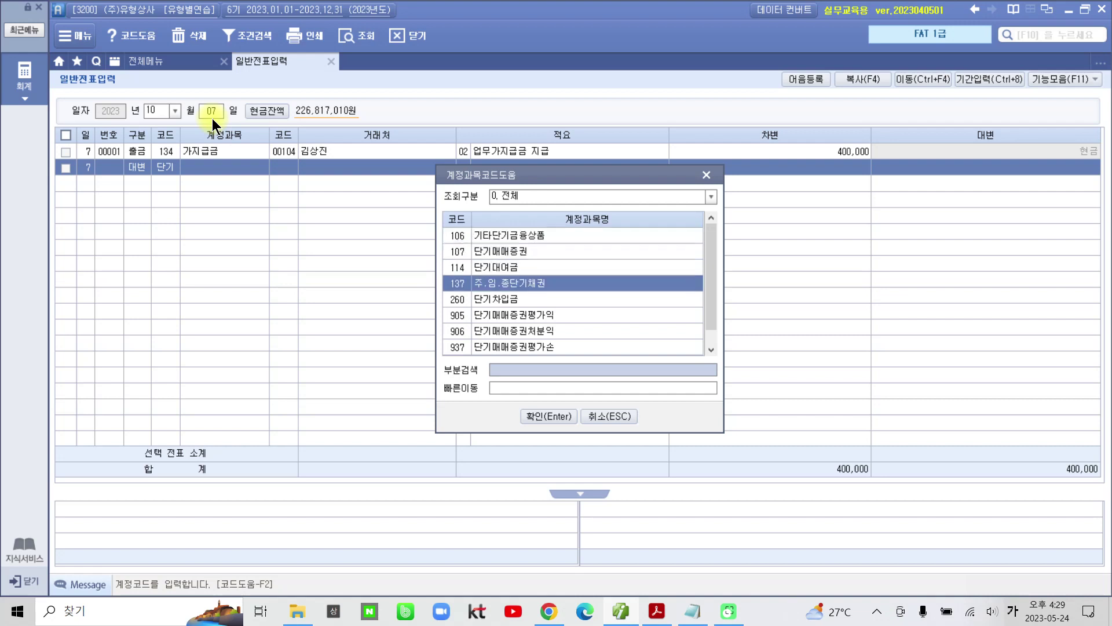
{"action": "key", "text": "Return"}
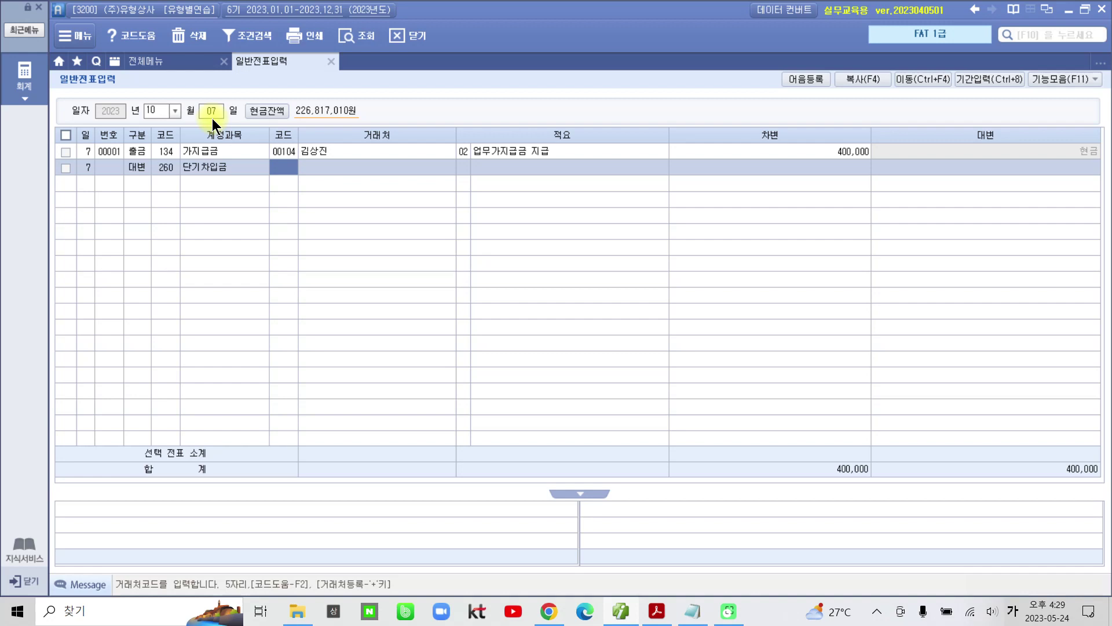
Complete the 단기차입금 line with trading partner 98010 농협(차입금), description 04 차입금발생시 보통예입 and a credit amount of 20,000,000
{"action": "type", "text": "ㄴ"}
{"action": "key", "text": "BackSpace"}
{"action": "type", "text": "농협"}
{"action": "key", "text": "Return"}
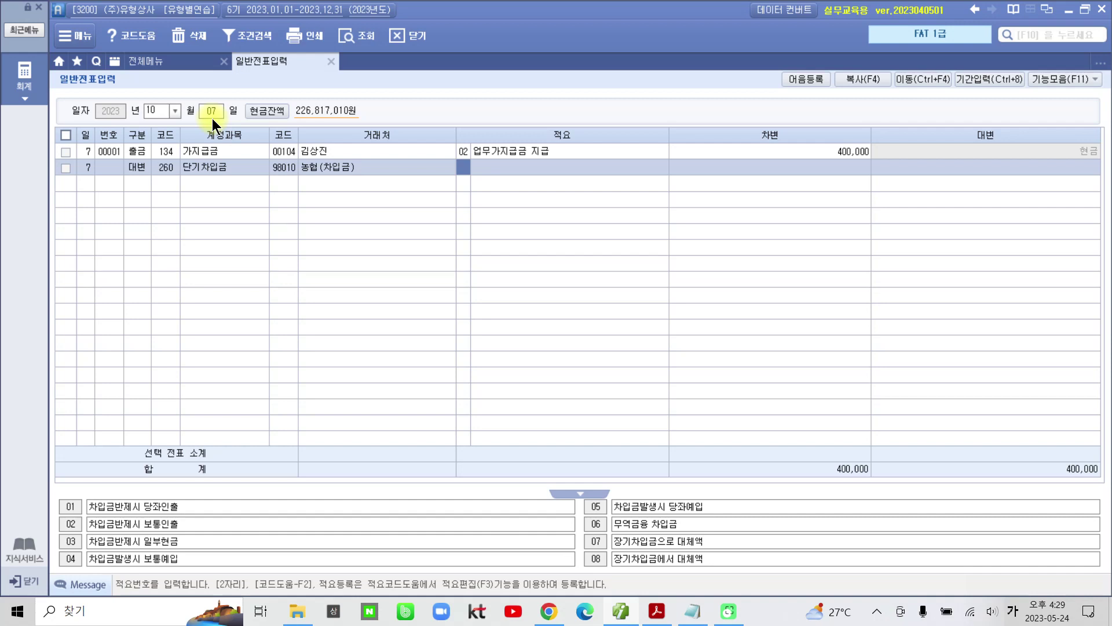
{"action": "type", "text": "4"}
{"action": "key", "text": "Return"}
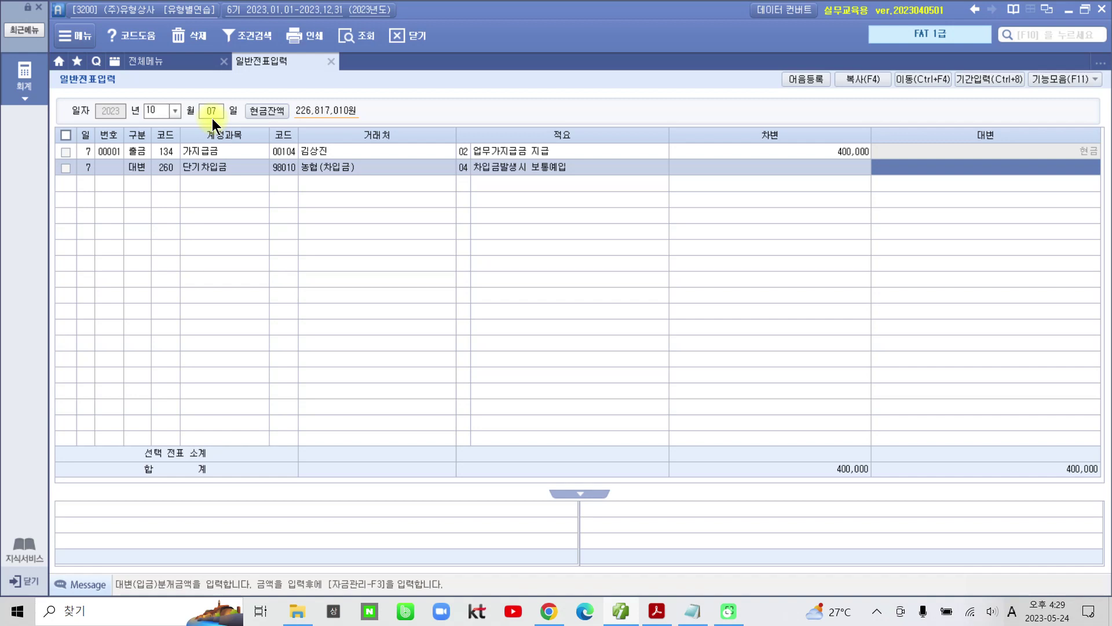
{"action": "type", "text": "20,000,00"}
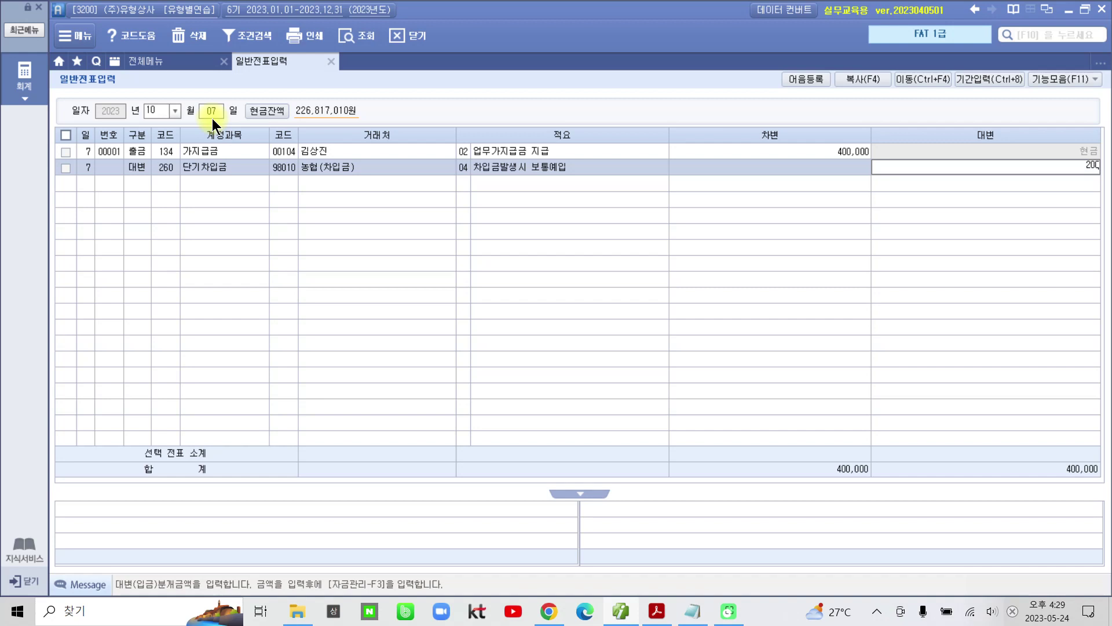
{"action": "type", "text": "0"}
{"action": "key", "text": "Return"}
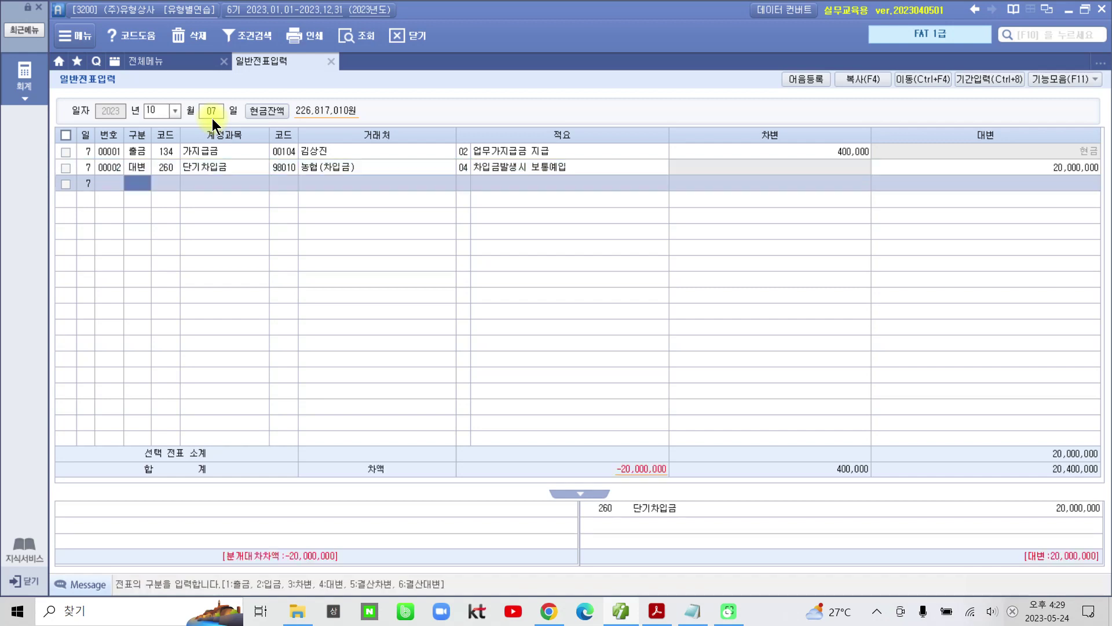
Start a 차변 line below the credit entry with account 103 보통예금 and trading partner 98001 서울은행(보통)
{"action": "type", "text": "3"}
{"action": "key", "text": "Return"}
{"action": "type", "text": "103"}
{"action": "key", "text": "Return"}
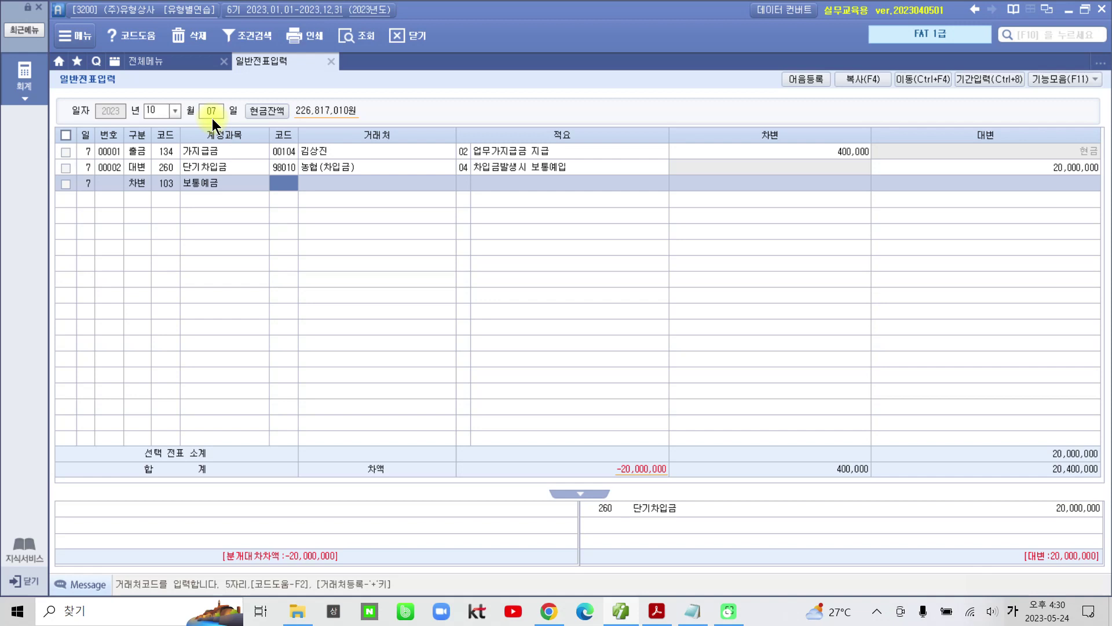
{"action": "type", "text": "서울"}
{"action": "key", "text": "Return"}
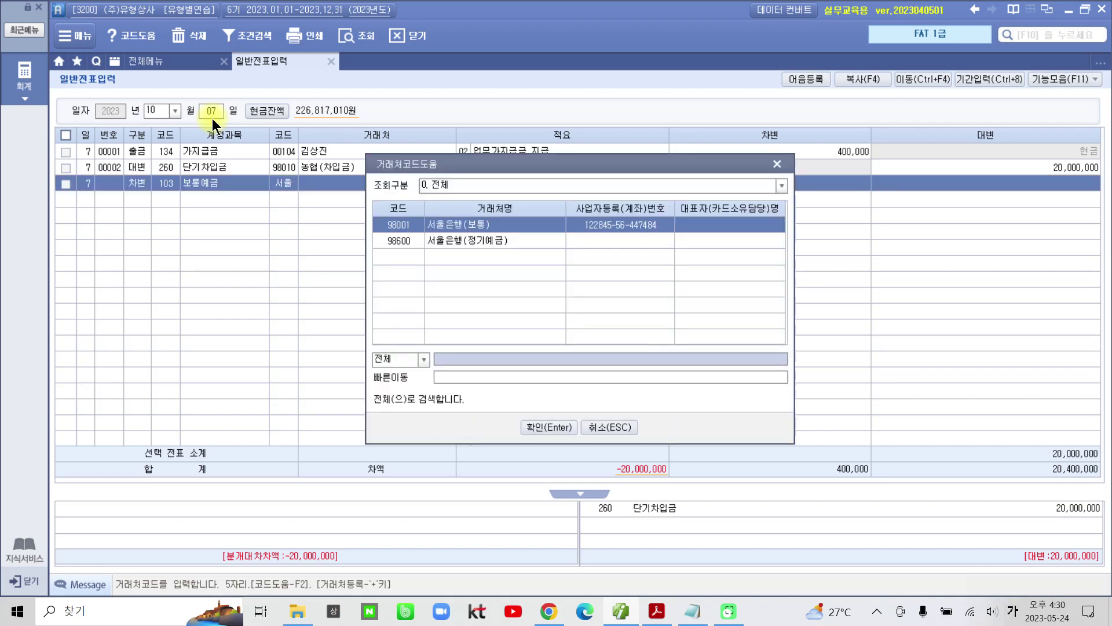
{"action": "key", "text": "Return"}
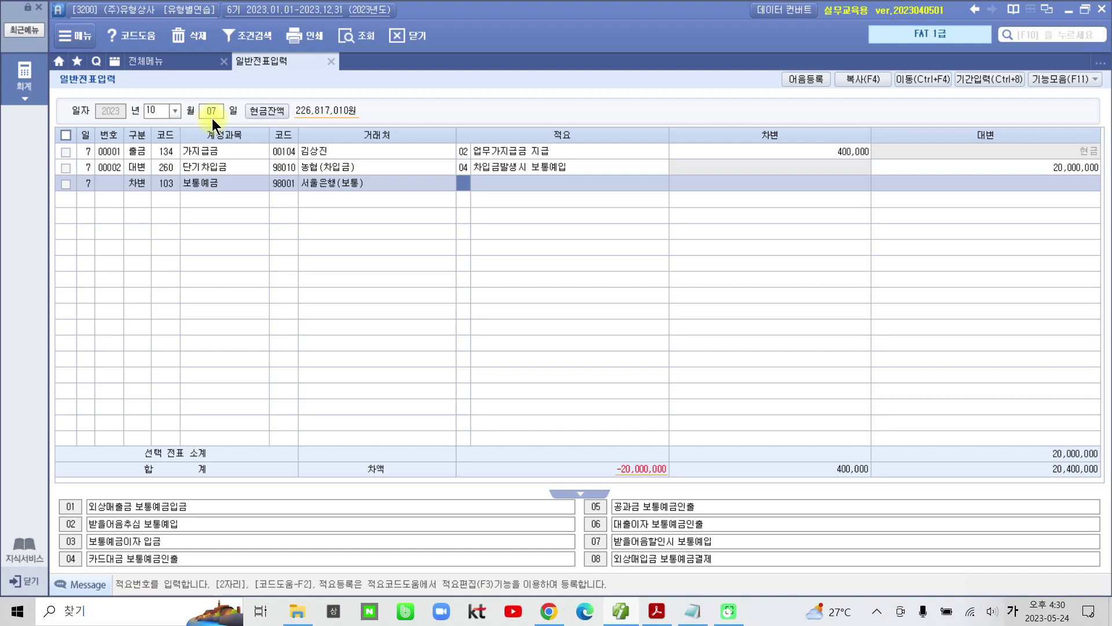
Complete the 보통예금 line with the description 차입금발생시 보통예입 carried over and a debit amount of 20,000,000
{"action": "key", "text": "Return"}
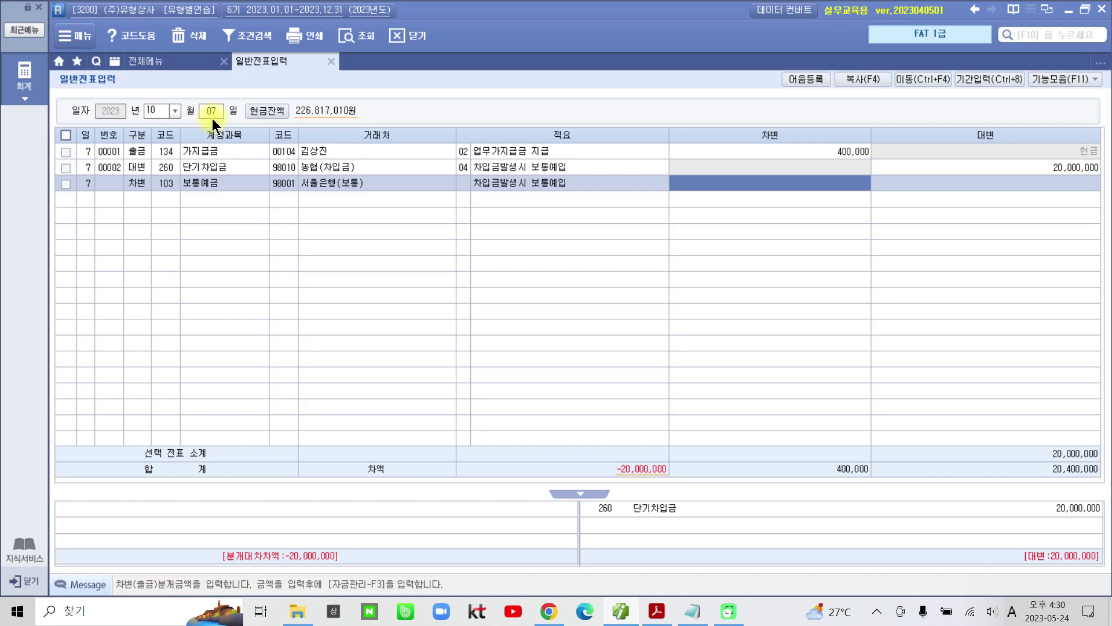
{"action": "type", "text": "20"}
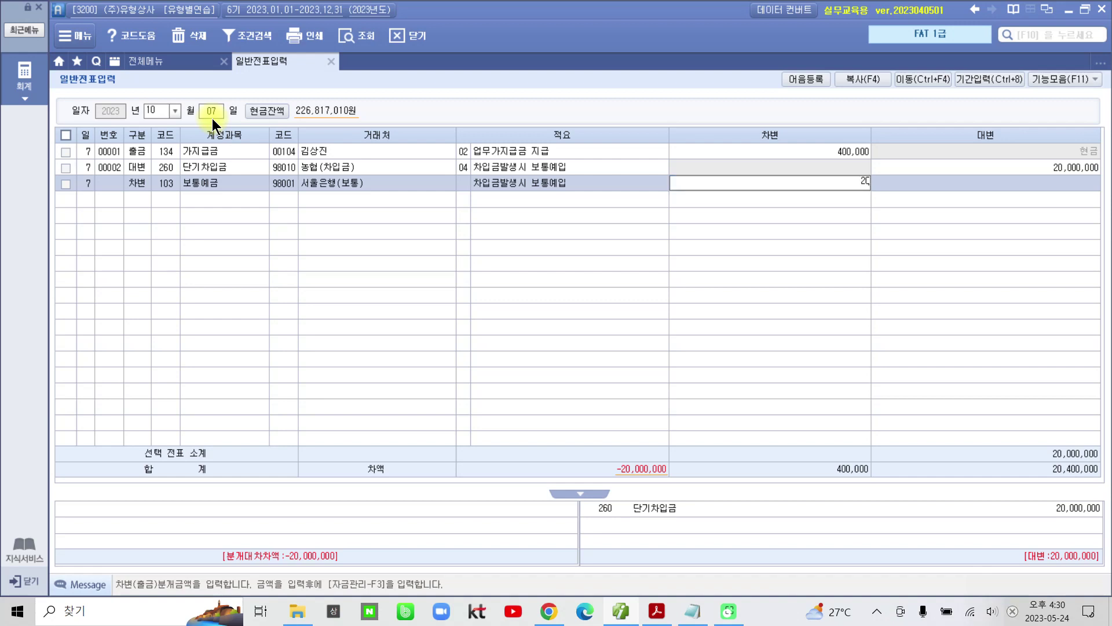
{"action": "type", "text": ",000,000"}
{"action": "key", "text": "Return"}
{"action": "key", "text": "Up"}
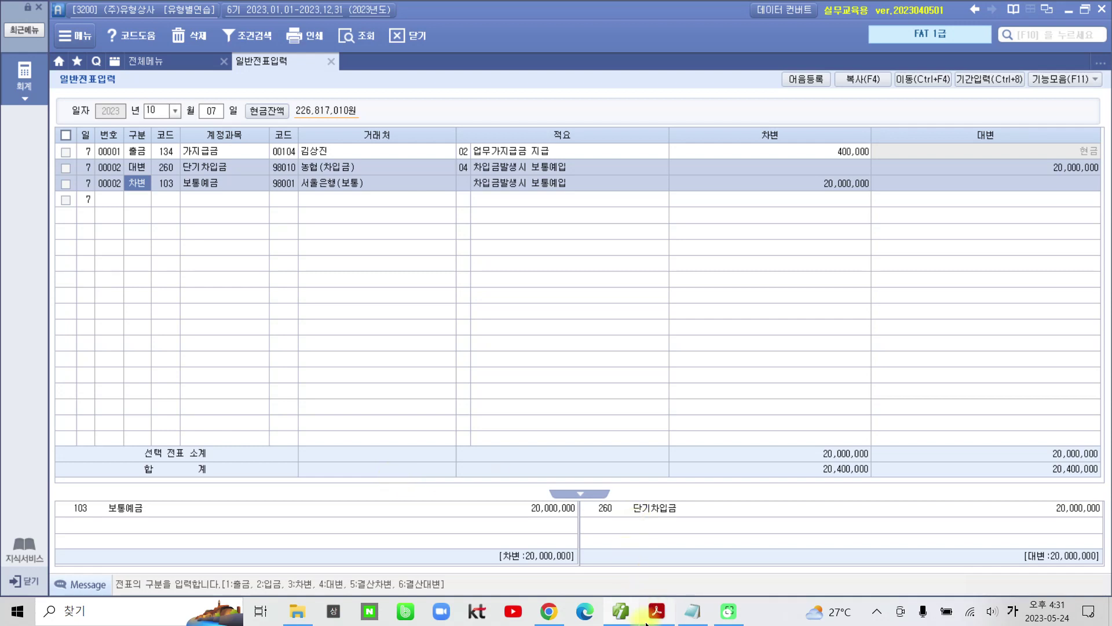
Switch to the problem sheet in Acrobat Reader and highlight the employee's title and name and 현금 500,000원을 in problem 8
{"action": "left_click", "coordinate": [656, 612]}
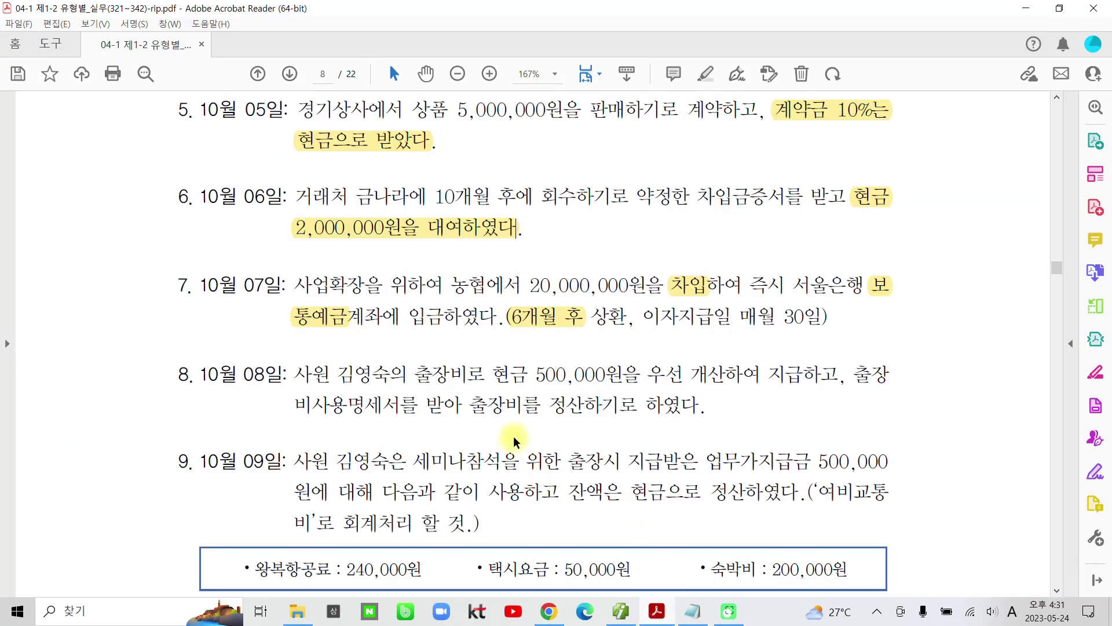
{"action": "scroll", "coordinate": [523, 440], "scroll_direction": "down", "scroll_amount": 3}
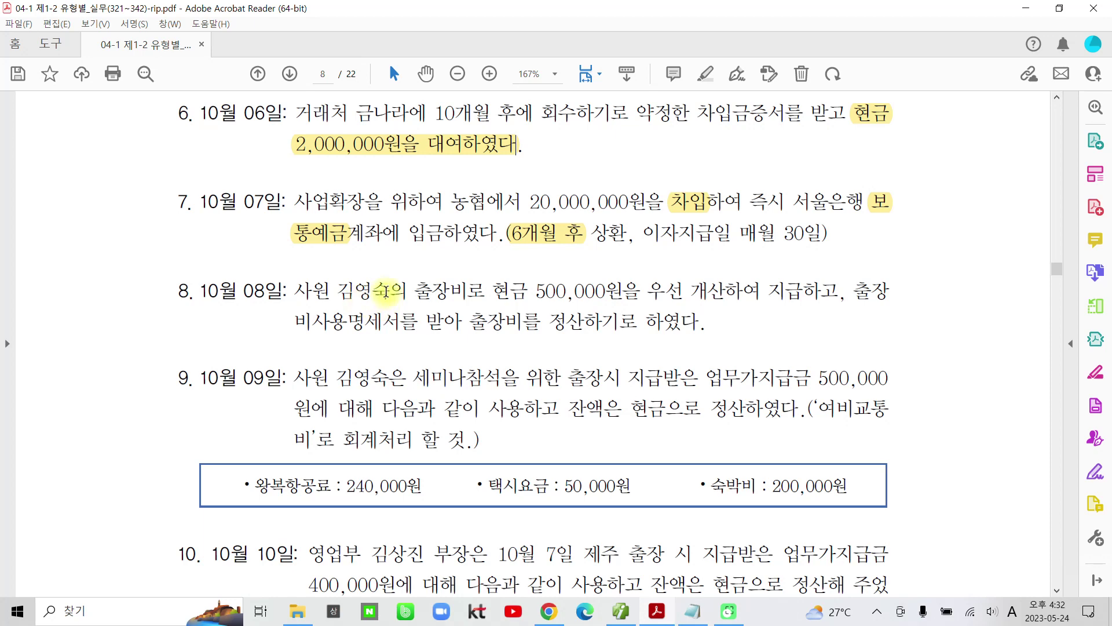
{"action": "left_click_drag", "start_coordinate": [394, 288], "coordinate": [309, 291]}
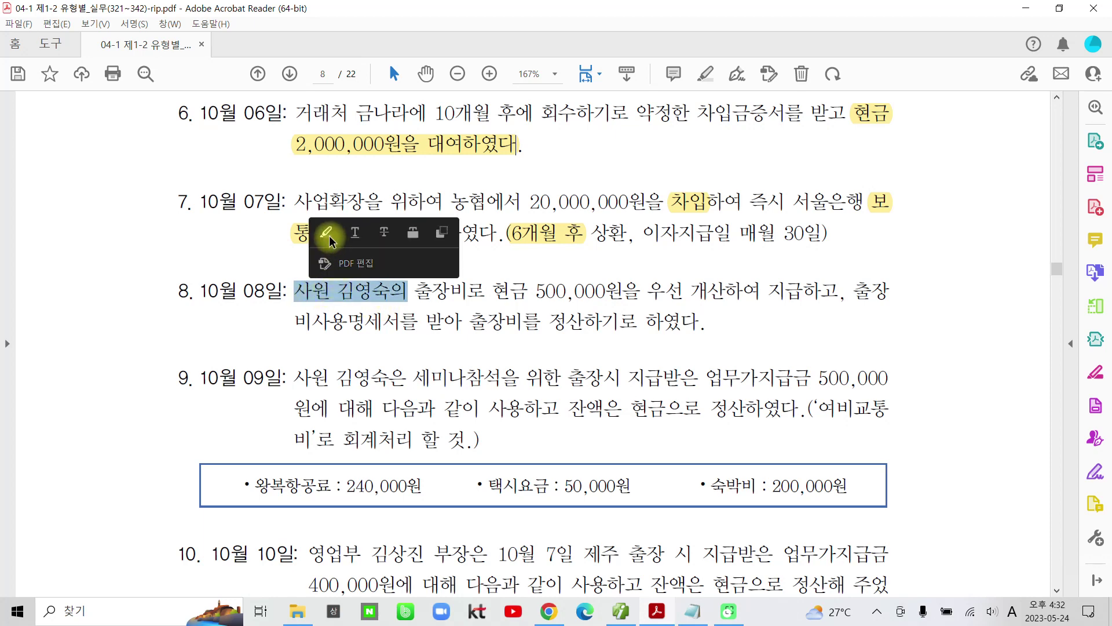
{"action": "left_click", "coordinate": [325, 232]}
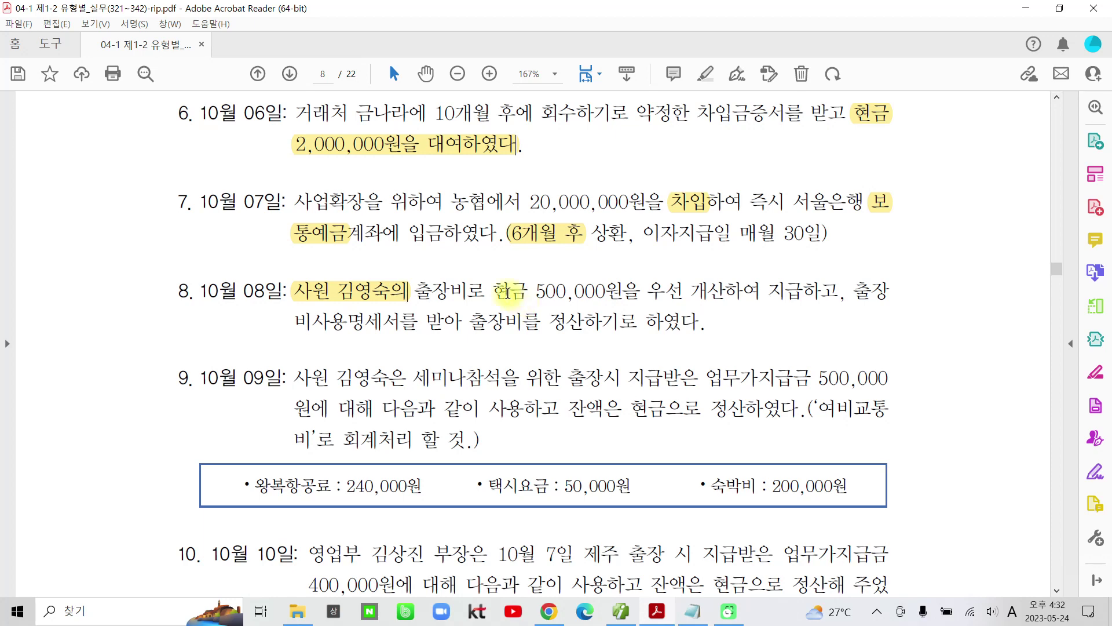
{"action": "left_click_drag", "start_coordinate": [492, 289], "coordinate": [640, 292]}
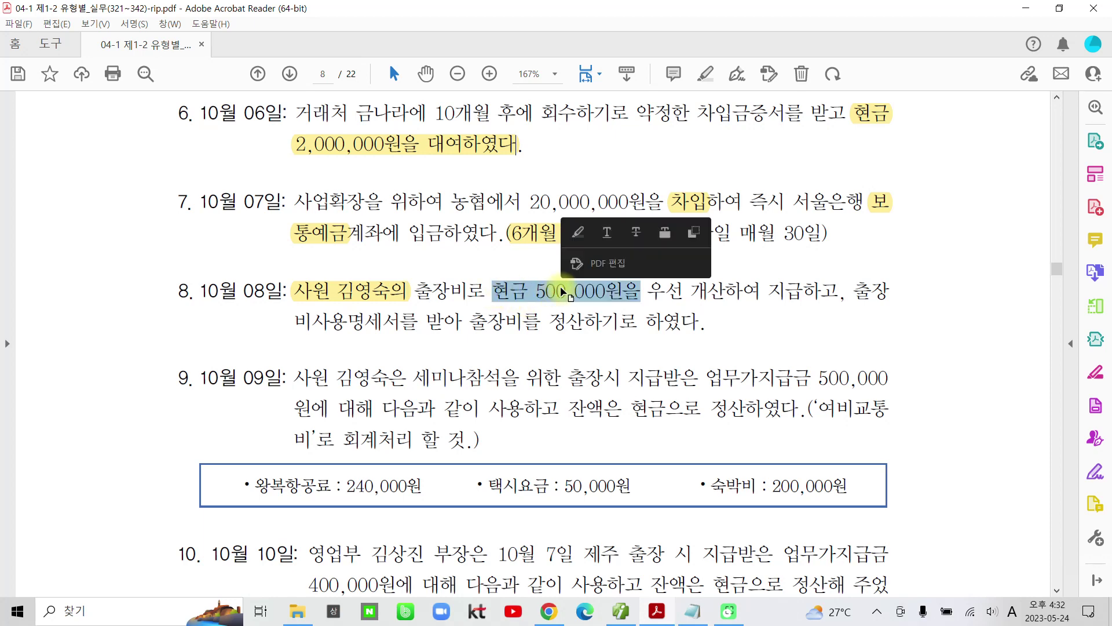
{"action": "left_click", "coordinate": [578, 232]}
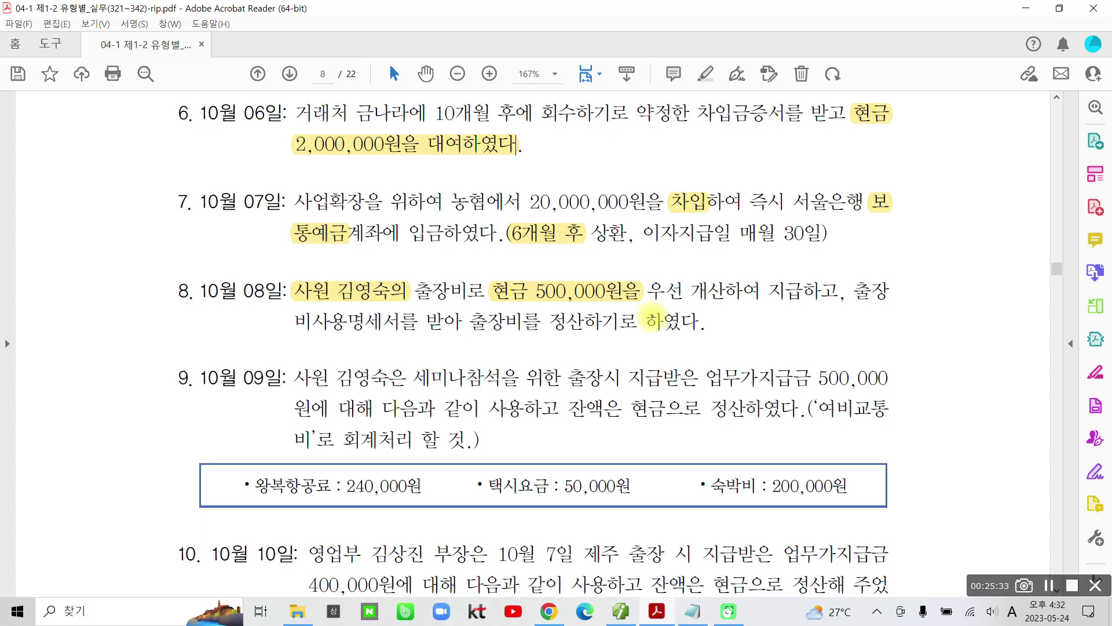
Circle 출장비 and 우선 개산하여 지급하고 in problem 8, handwrite 가지급금 in blue above them, and clear the annotations
{"action": "mouse_move", "coordinate": [475, 310]}
{"action": "left_mouse_down"}
{"action": "mouse_move", "coordinate": [405, 287]}
{"action": "mouse_move", "coordinate": [472, 278]}
{"action": "mouse_move", "coordinate": [452, 310]}
{"action": "left_mouse_up"}
{"action": "mouse_move", "coordinate": [663, 253]}
{"action": "left_mouse_down"}
{"action": "mouse_move", "coordinate": [704, 317]}
{"action": "mouse_move", "coordinate": [851, 276]}
{"action": "mouse_move", "coordinate": [670, 250]}
{"action": "mouse_move", "coordinate": [626, 265]}
{"action": "left_mouse_up"}
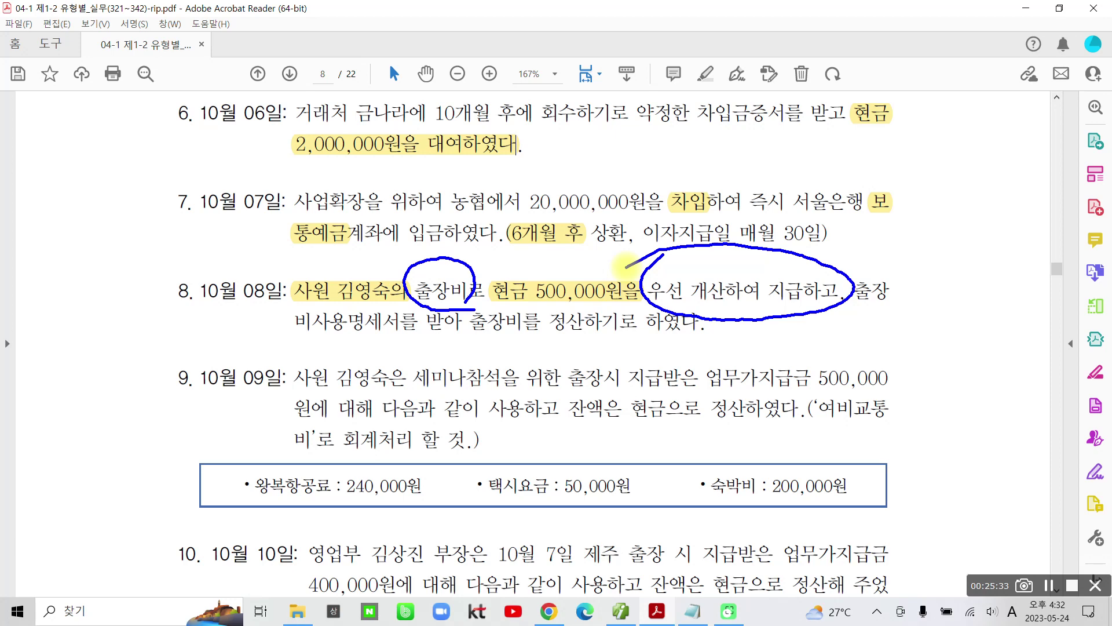
{"action": "left_click_drag", "start_coordinate": [828, 227], "coordinate": [826, 256]}
{"action": "mouse_move", "coordinate": [859, 218]}
{"action": "left_mouse_down"}
{"action": "mouse_move", "coordinate": [850, 262]}
{"action": "mouse_move", "coordinate": [869, 244]}
{"action": "left_mouse_up"}
{"action": "mouse_move", "coordinate": [878, 226]}
{"action": "left_mouse_down"}
{"action": "mouse_move", "coordinate": [895, 228]}
{"action": "mouse_move", "coordinate": [867, 252]}
{"action": "left_mouse_up"}
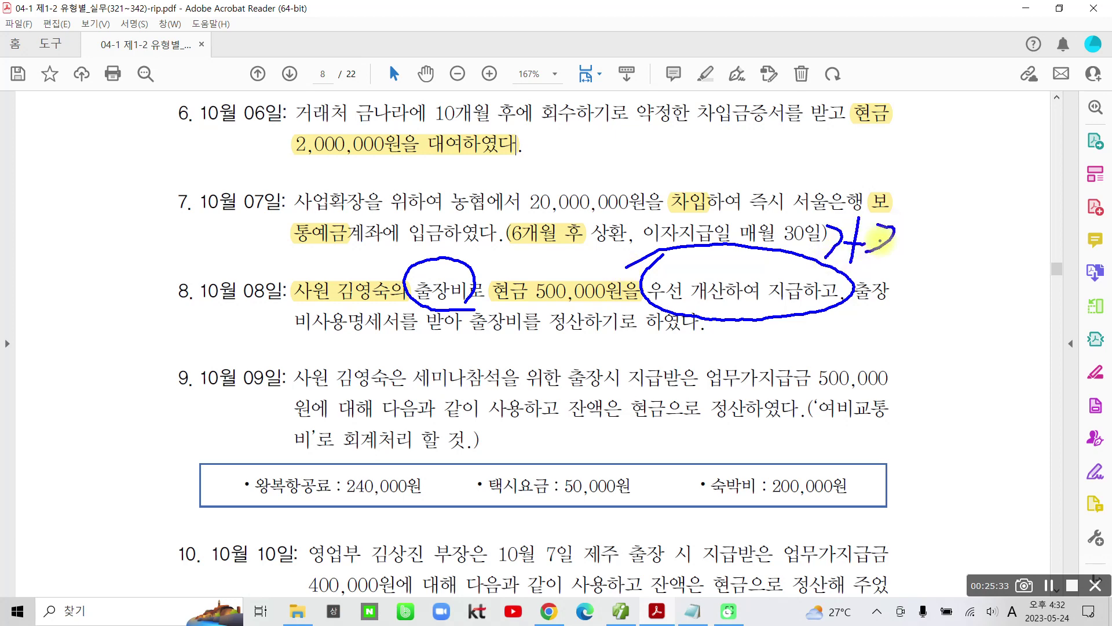
{"action": "key", "text": "ctrl+z"}
{"action": "key", "text": "ctrl+z"}
{"action": "mouse_move", "coordinate": [851, 248]}
{"action": "left_mouse_down"}
{"action": "mouse_move", "coordinate": [892, 228]}
{"action": "mouse_move", "coordinate": [887, 264]}
{"action": "mouse_move", "coordinate": [904, 284]}
{"action": "mouse_move", "coordinate": [968, 242]}
{"action": "mouse_move", "coordinate": [933, 273]}
{"action": "mouse_move", "coordinate": [996, 243]}
{"action": "mouse_move", "coordinate": [979, 285]}
{"action": "mouse_move", "coordinate": [995, 274]}
{"action": "mouse_move", "coordinate": [999, 285]}
{"action": "left_mouse_up"}
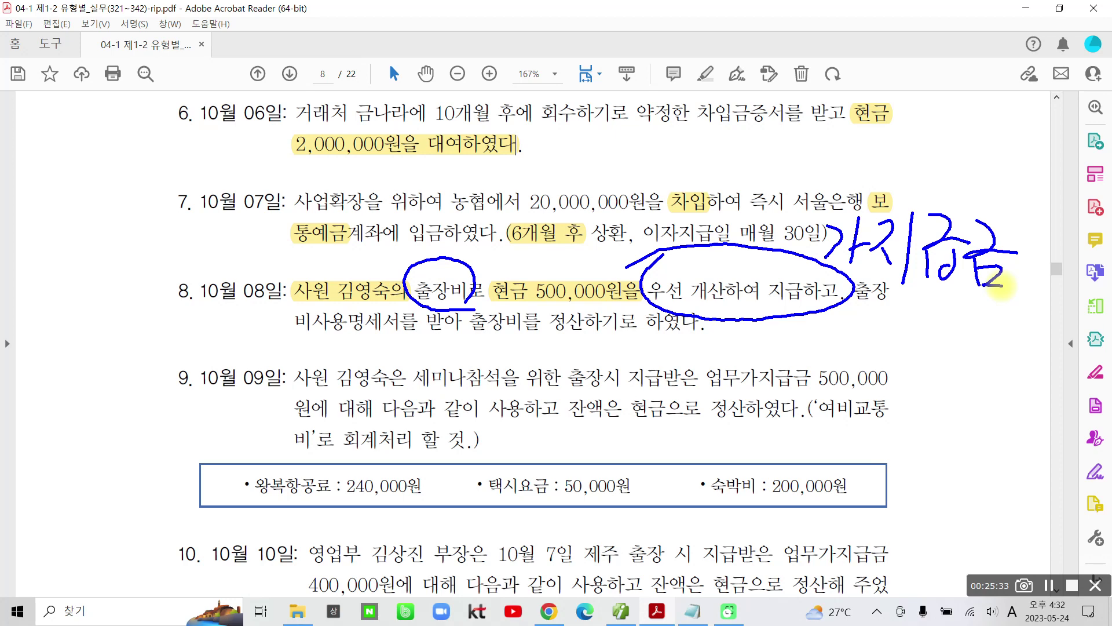
{"action": "key", "text": "Escape"}
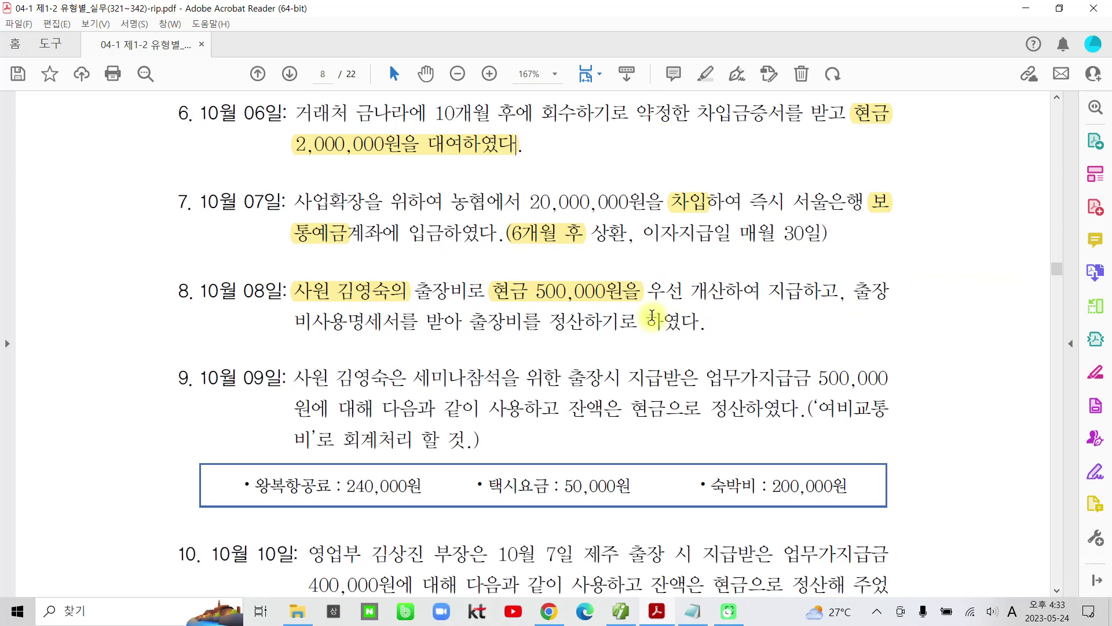
Return to the accounting program, open October 8 in the general voucher entry and start an 출금 line with account 134 가지급금
{"action": "left_click", "coordinate": [654, 610]}
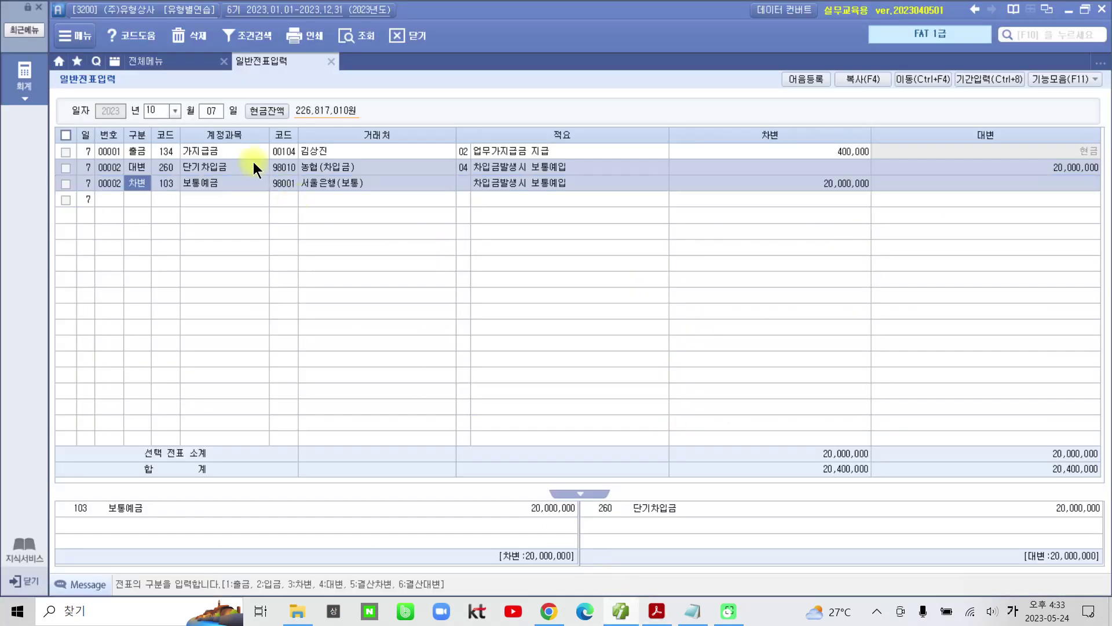
{"action": "left_click", "coordinate": [212, 113]}
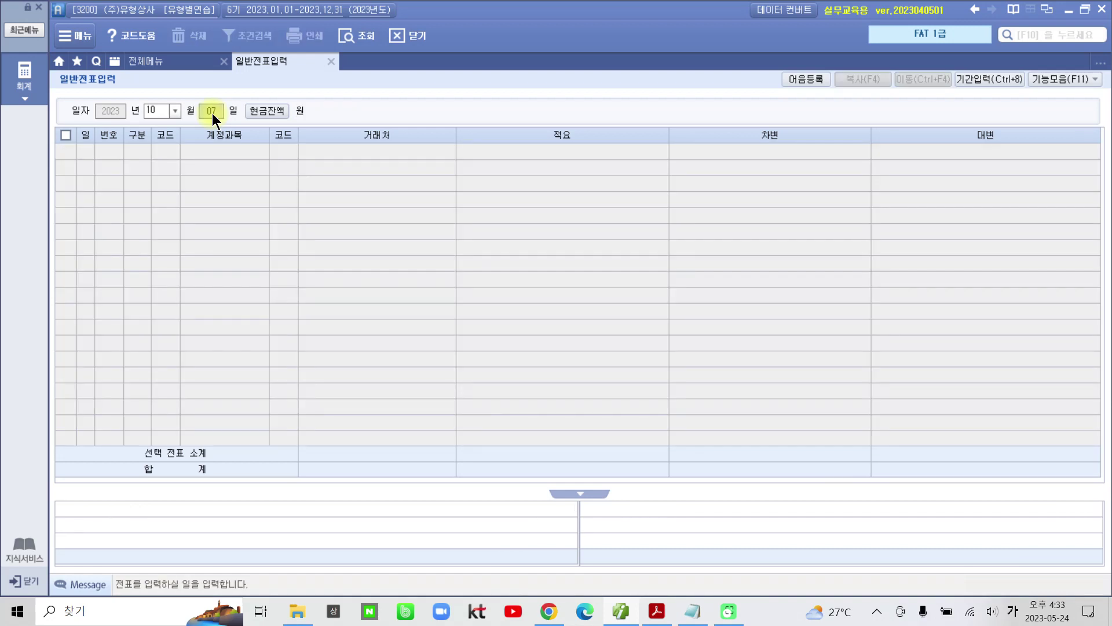
{"action": "type", "text": "8"}
{"action": "key", "text": "Return"}
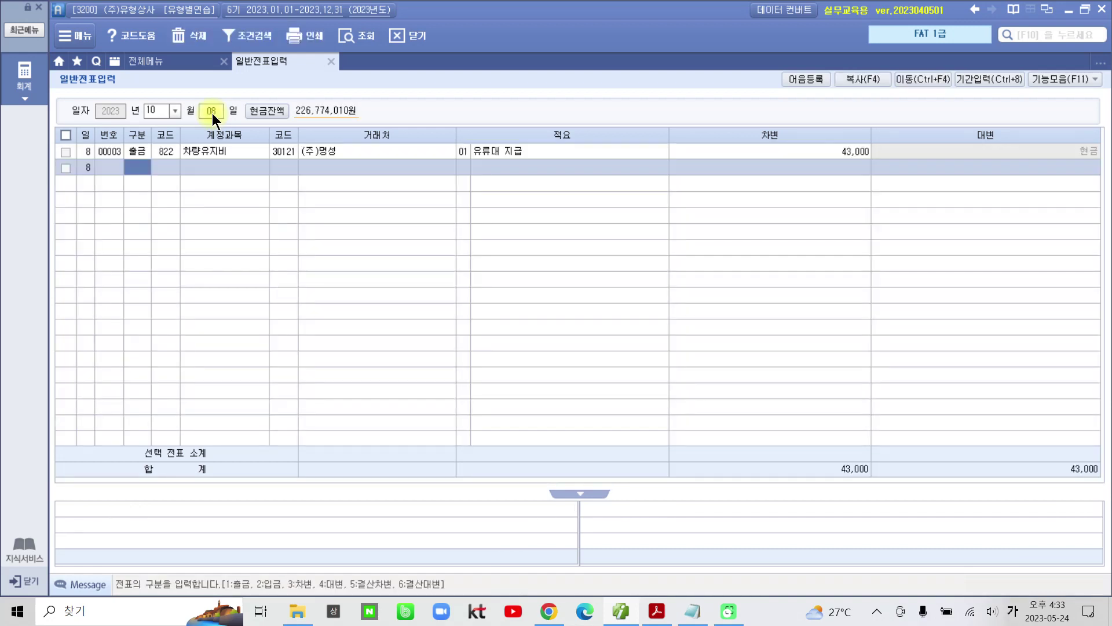
{"action": "type", "text": "1"}
{"action": "key", "text": "Return"}
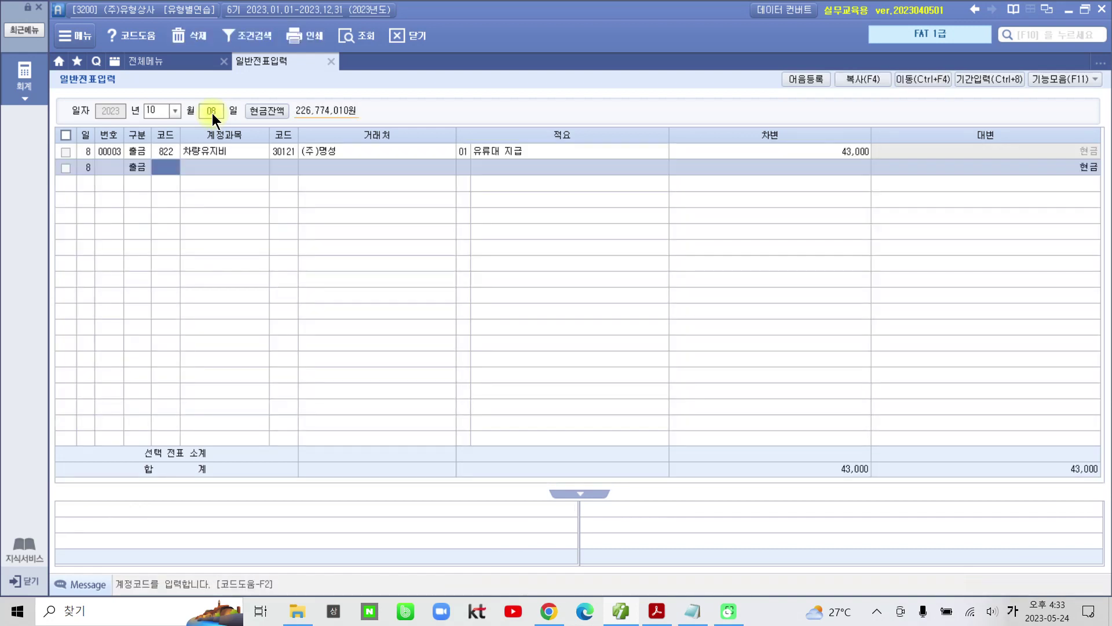
{"action": "type", "text": "134"}
{"action": "key", "text": "Return"}
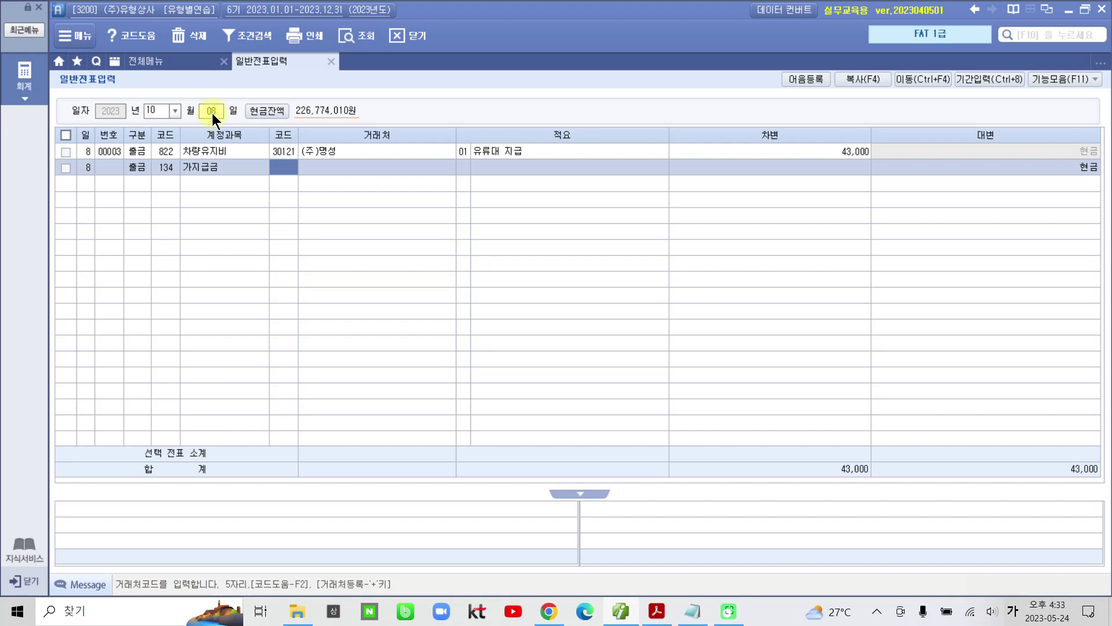
Look up the employee from problem 8 and set that person as the 가지급금 line's trading partner
{"action": "type", "text": "김영"}
{"action": "key", "text": "Return"}
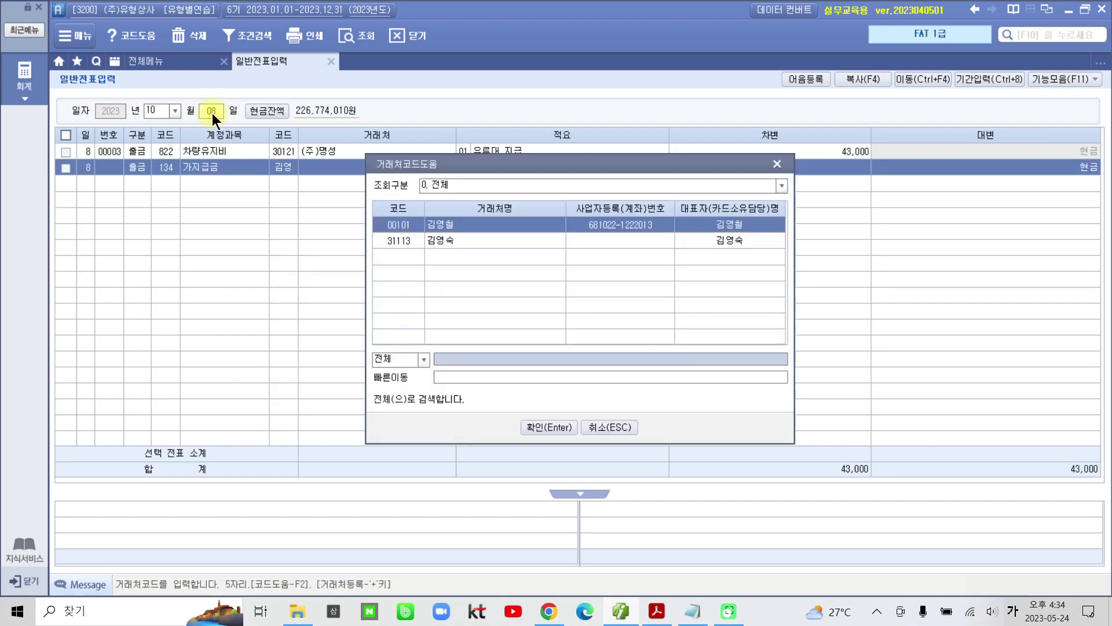
{"action": "key", "text": "Down"}
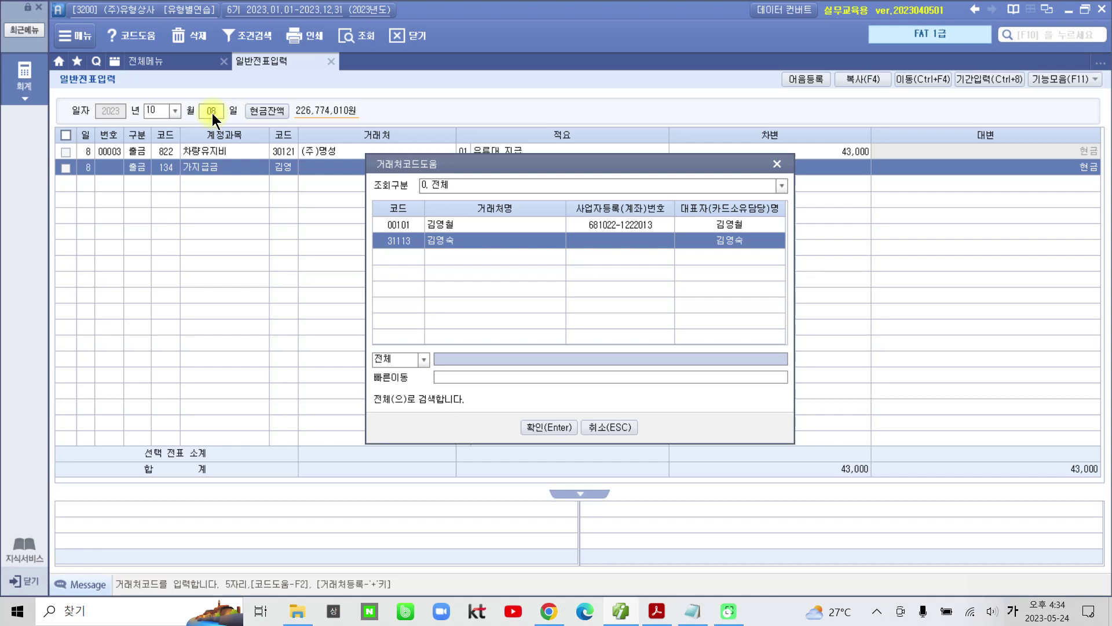
{"action": "key", "text": "Return"}
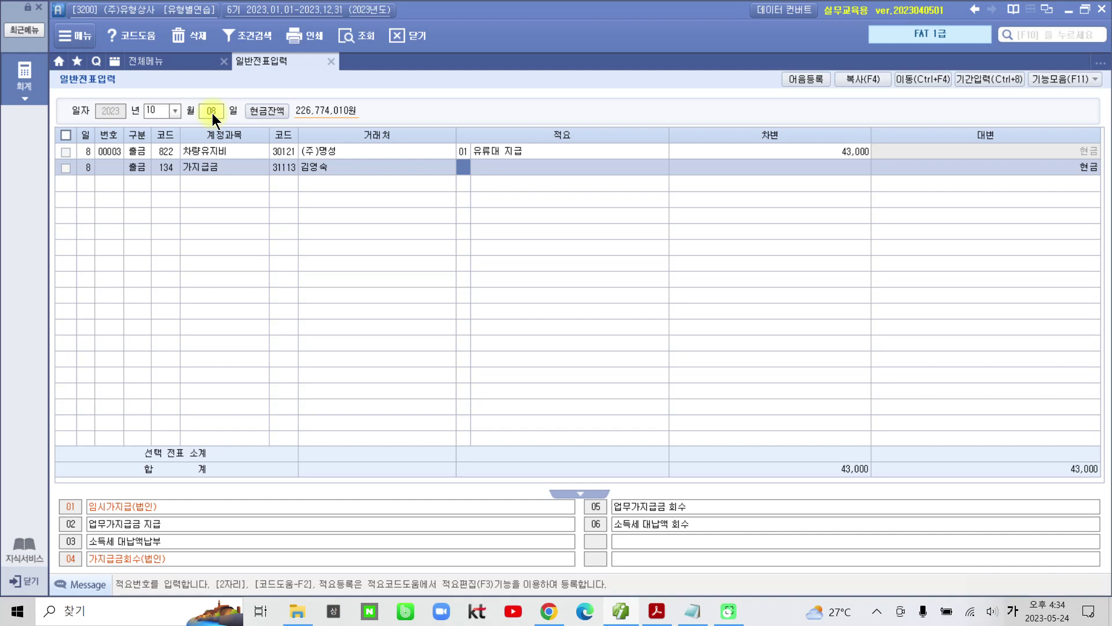
Complete the October 8 가지급금 line with summary 02 업무가지급금 지급 and a debit of 500,000
{"action": "type", "text": "2"}
{"action": "key", "text": "Return"}
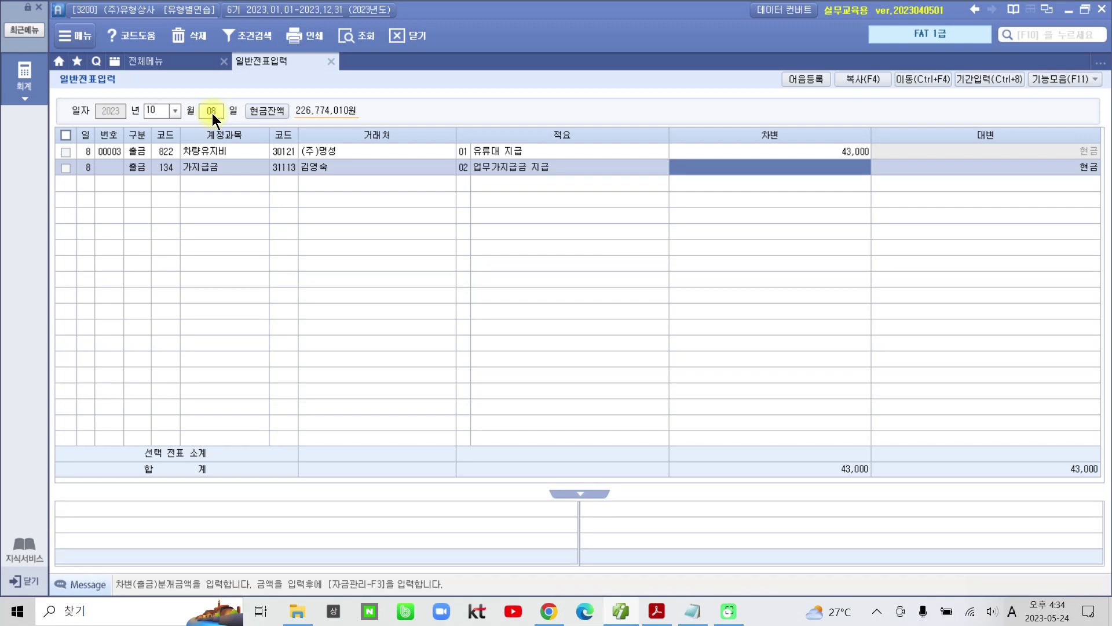
{"action": "type", "text": "5000000"}
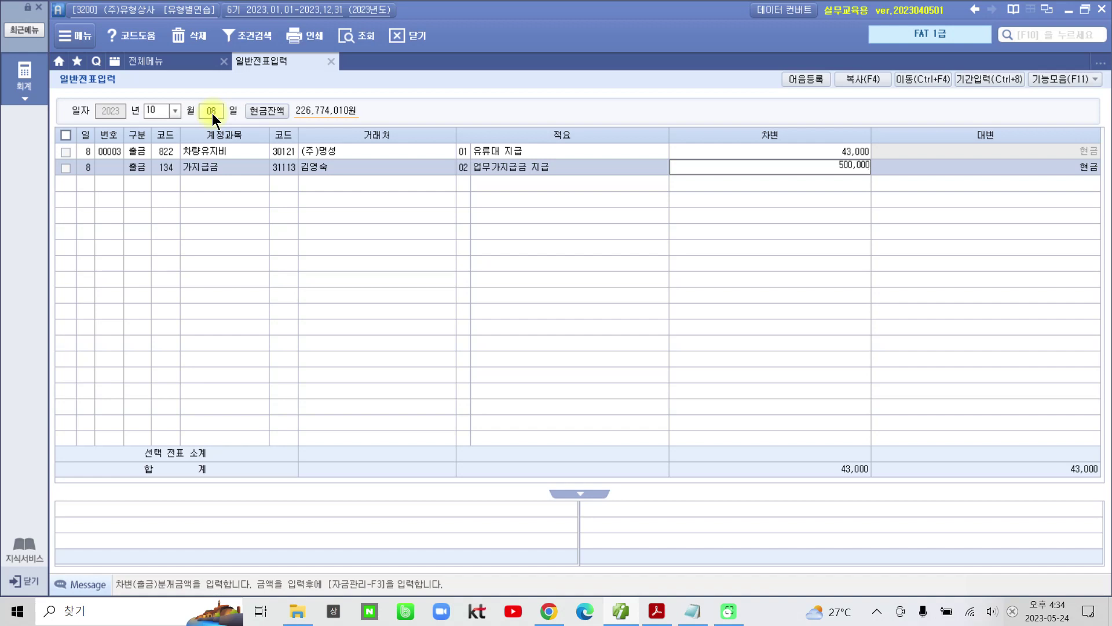
{"action": "key", "text": "Return"}
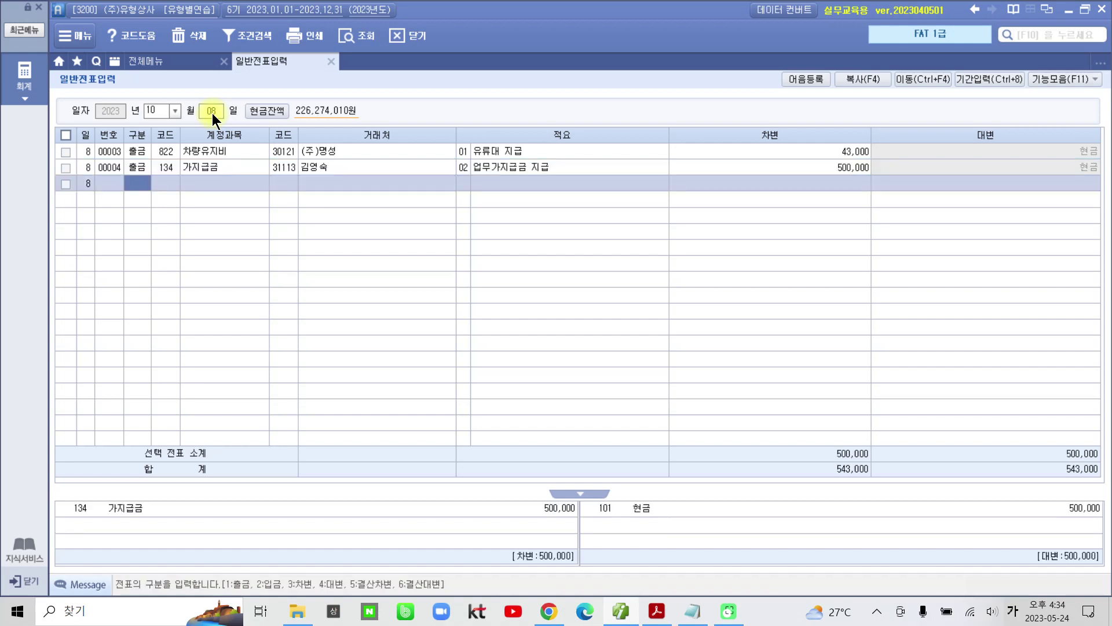
Select the 가지급금 line, box its debit and credit sides in blue in the journal preview, and clear the boxes
{"action": "left_click", "coordinate": [534, 169]}
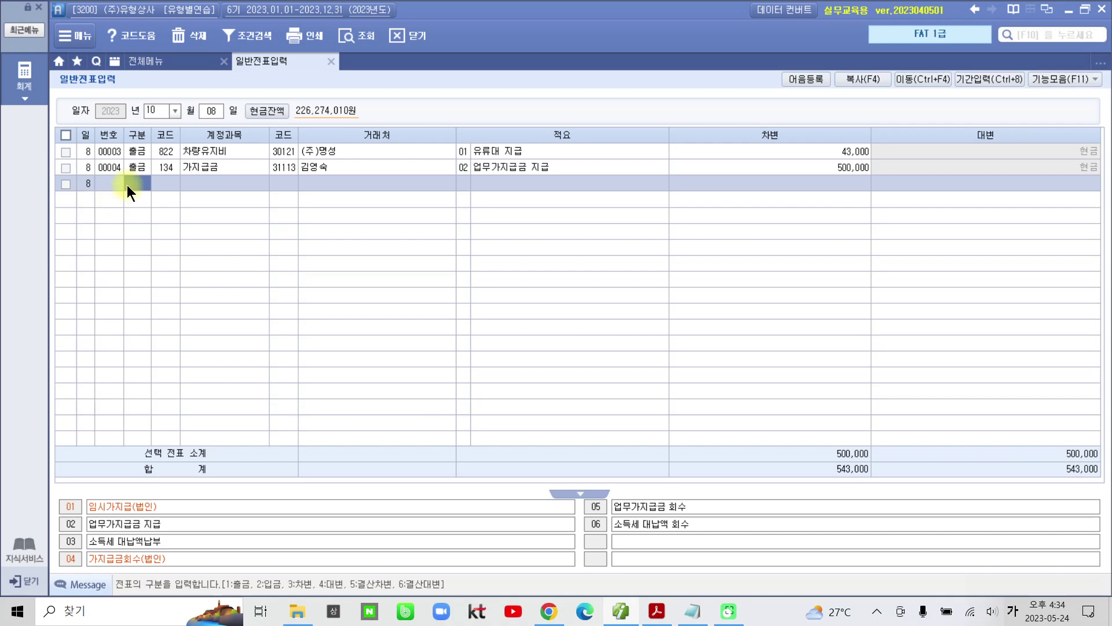
{"action": "left_click", "coordinate": [853, 168]}
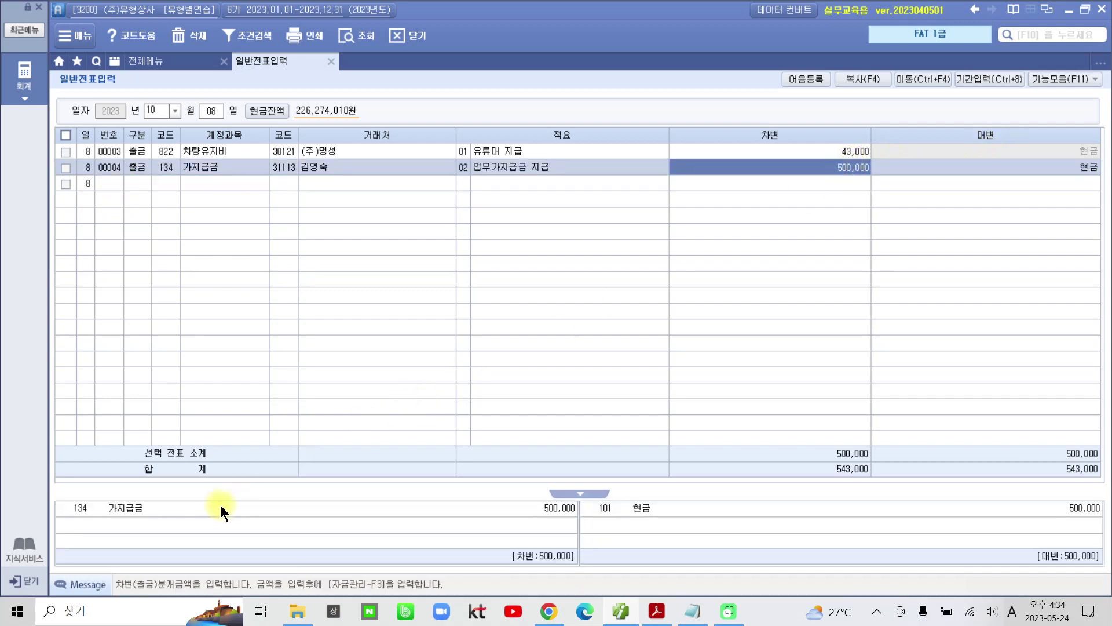
{"action": "mouse_move", "coordinate": [45, 492]}
{"action": "left_mouse_down"}
{"action": "mouse_move", "coordinate": [115, 521]}
{"action": "mouse_move", "coordinate": [580, 544]}
{"action": "left_mouse_up"}
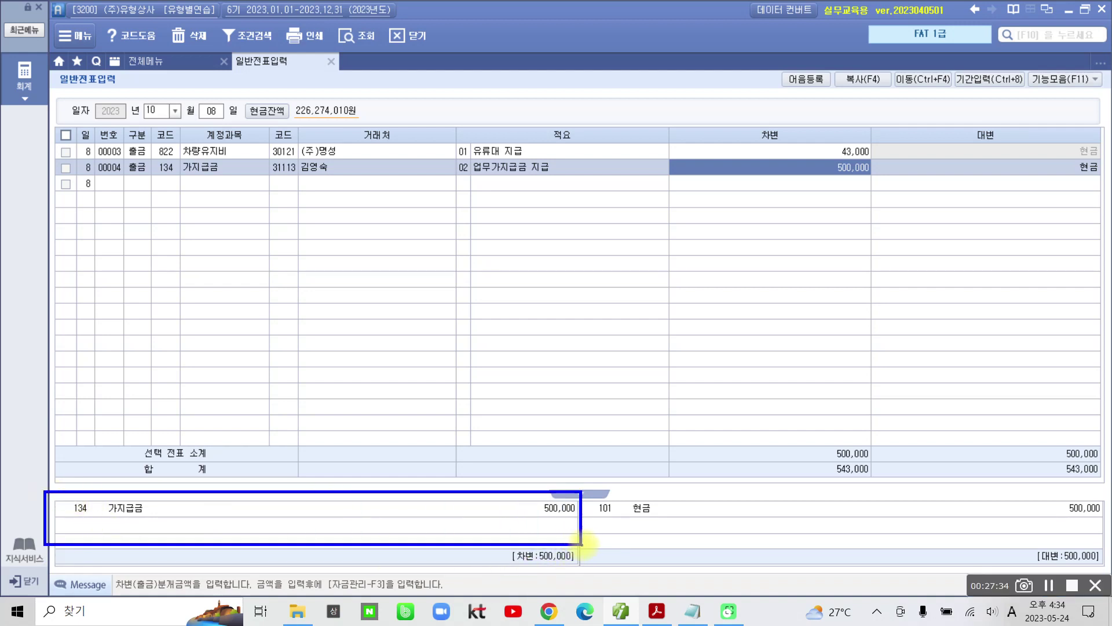
{"action": "left_click_drag", "start_coordinate": [591, 485], "coordinate": [1105, 543]}
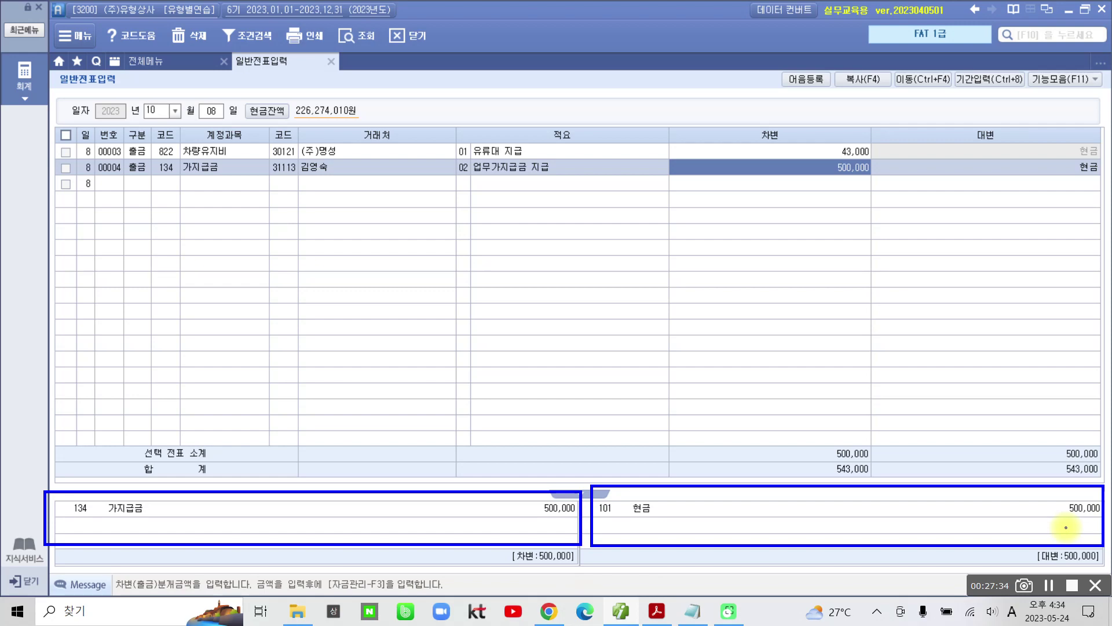
{"action": "key", "text": "Escape"}
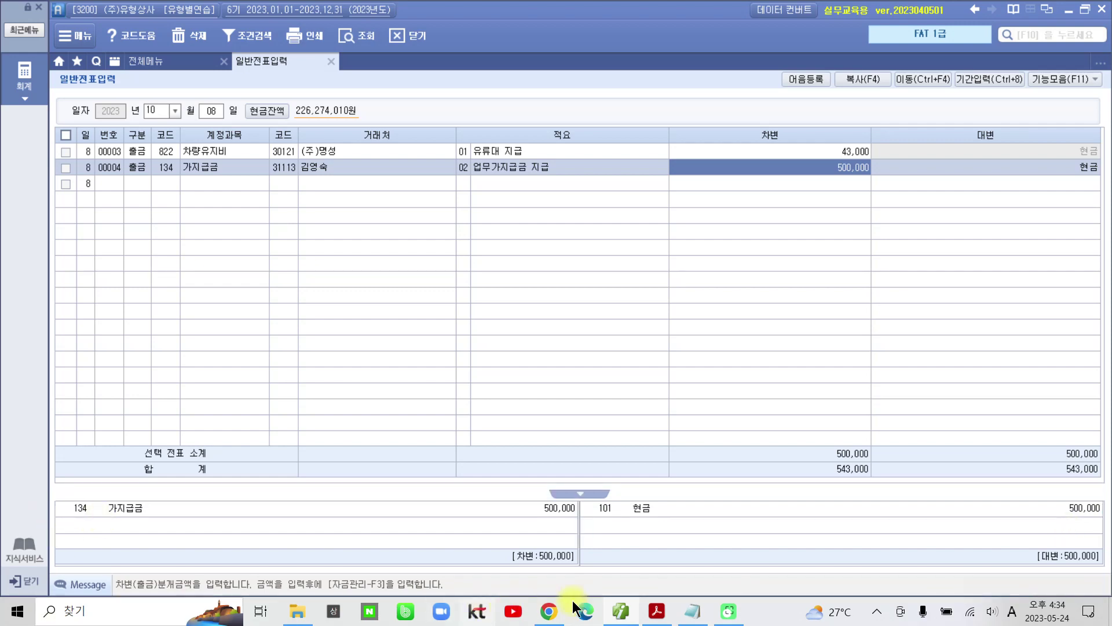
Switch to the problem sheet in Acrobat Reader and highlight 업무가지급금 500,000, 정산하였다 and 잔액은 현금으로 in problem 9
{"action": "left_click", "coordinate": [655, 611]}
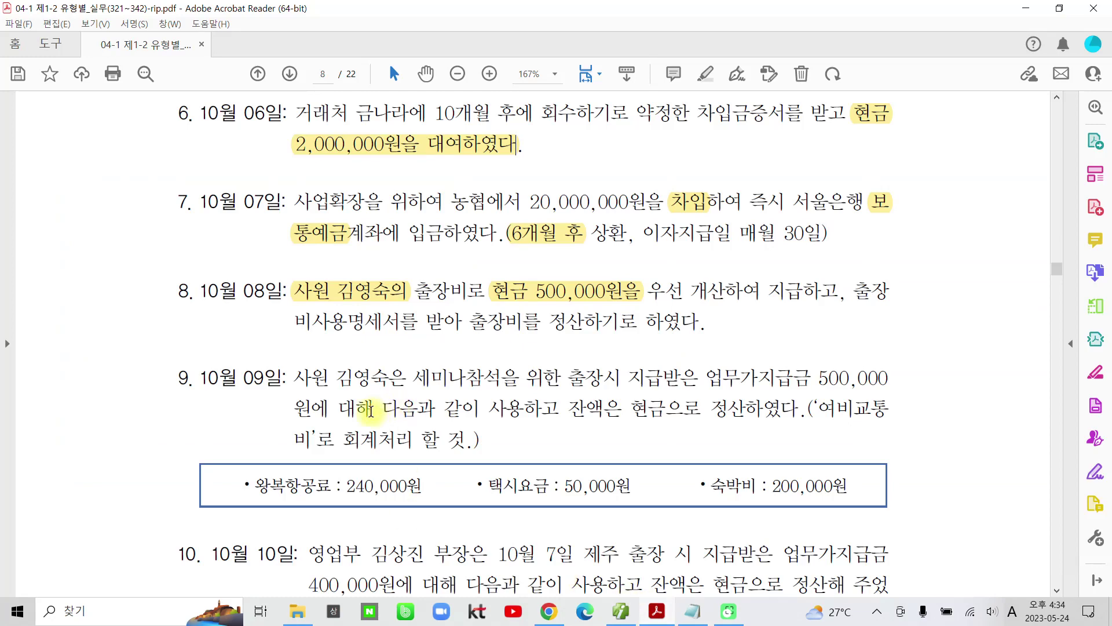
{"action": "scroll", "coordinate": [378, 408], "scroll_direction": "down", "scroll_amount": 3}
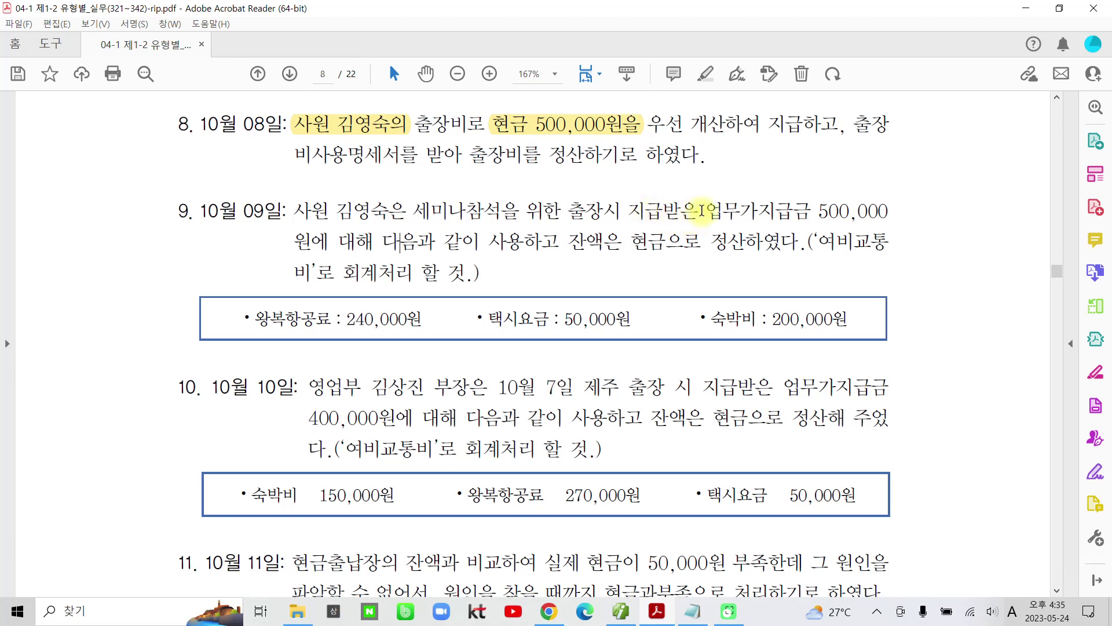
{"action": "left_click_drag", "start_coordinate": [704, 210], "coordinate": [868, 210]}
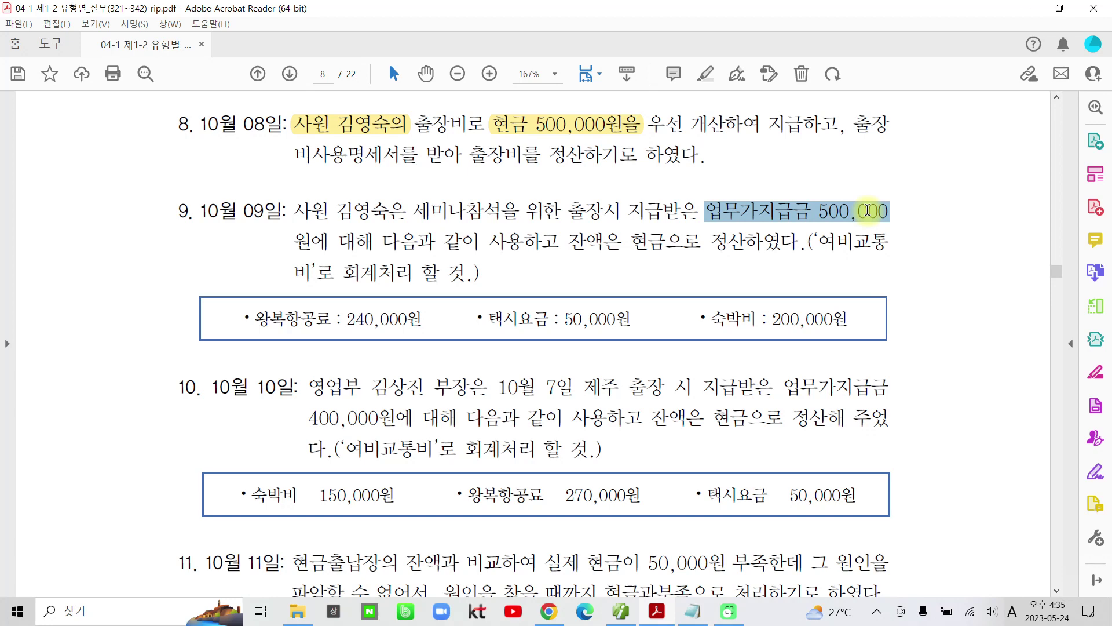
{"action": "left_click", "coordinate": [901, 167]}
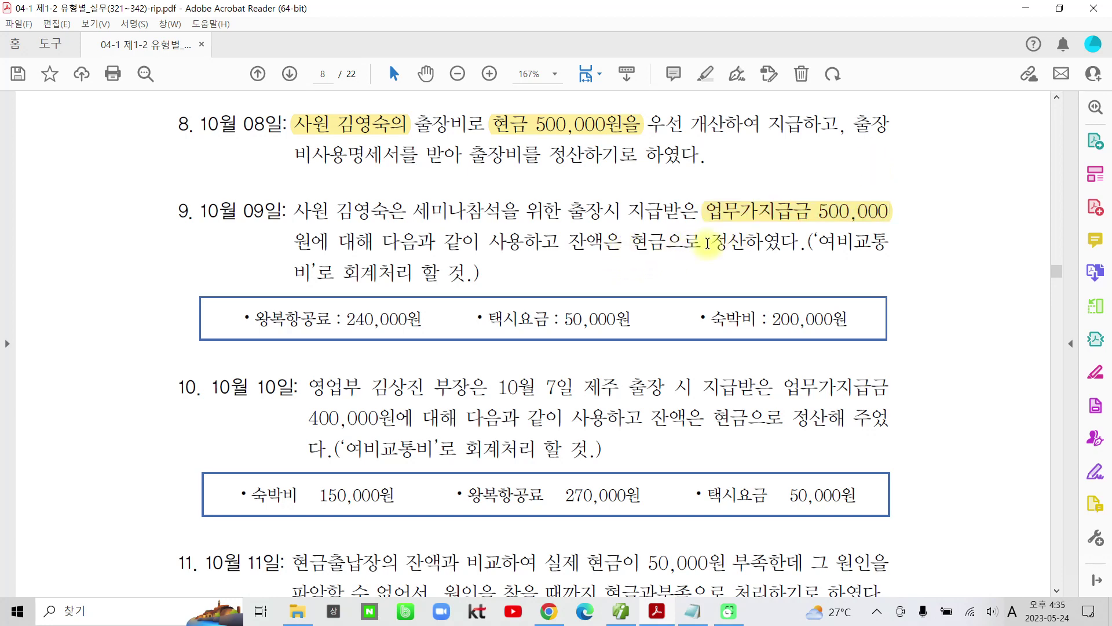
{"action": "left_click_drag", "start_coordinate": [710, 242], "coordinate": [800, 242]}
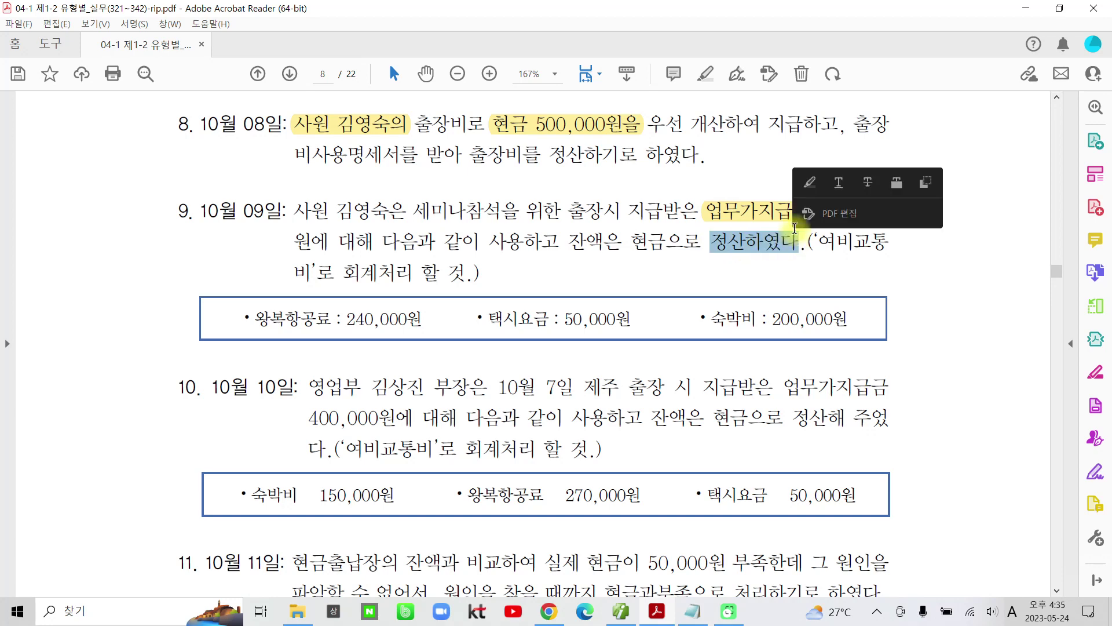
{"action": "left_click", "coordinate": [807, 186]}
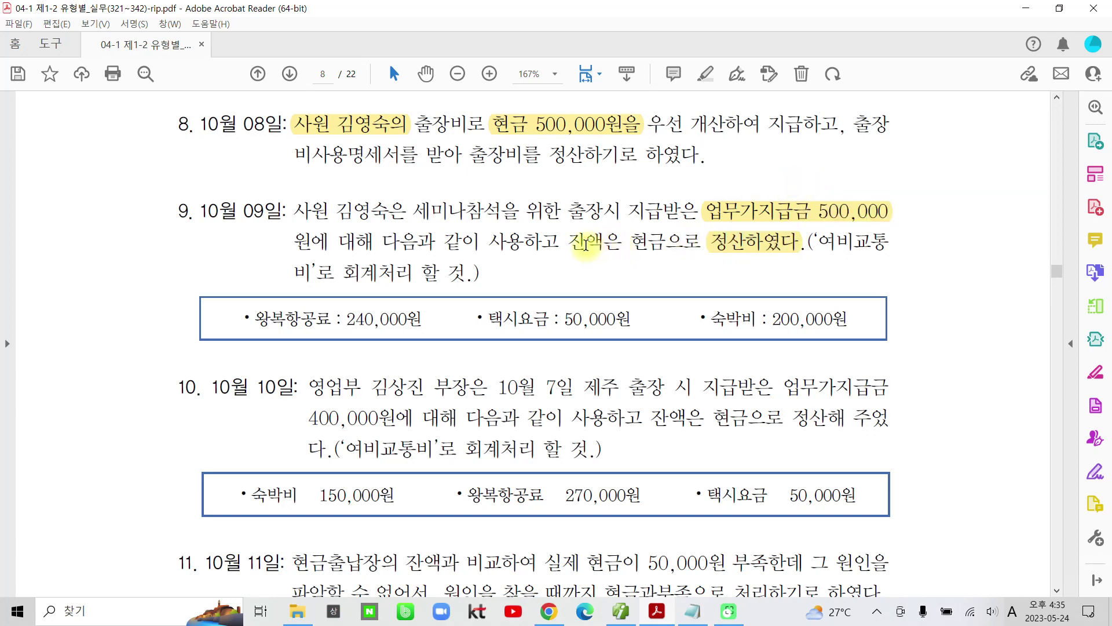
{"action": "left_click_drag", "start_coordinate": [565, 241], "coordinate": [702, 241]}
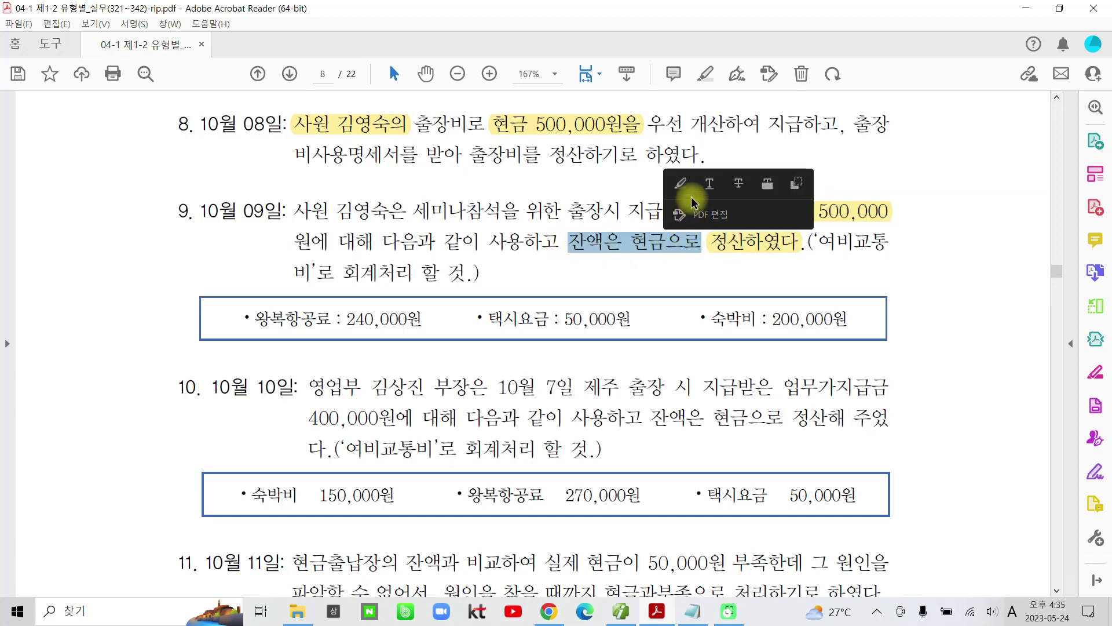
{"action": "left_click", "coordinate": [683, 187]}
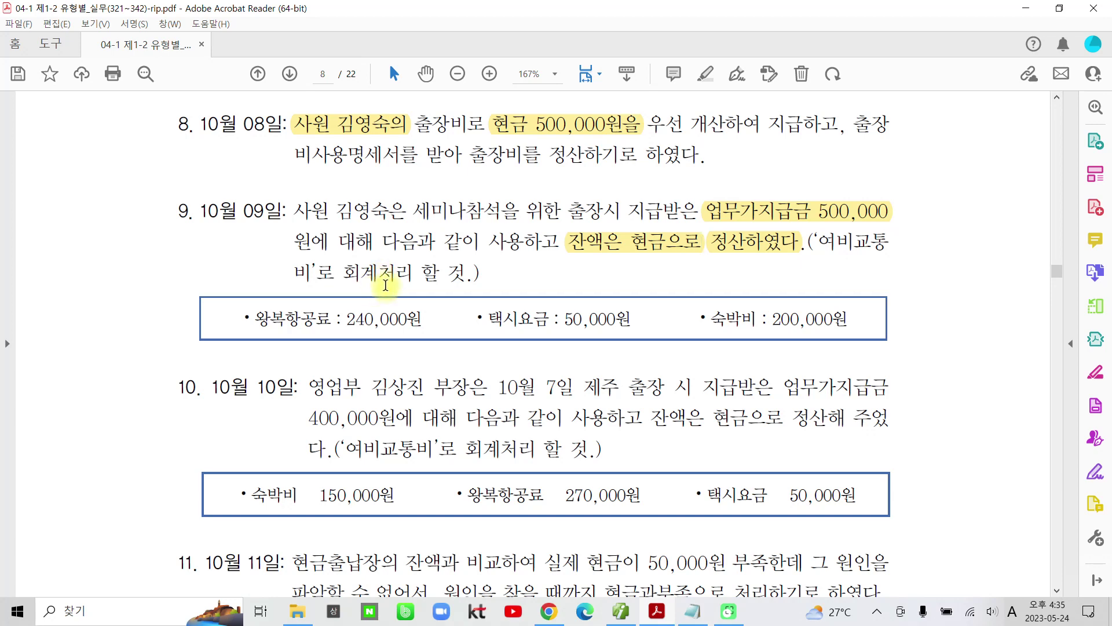
Highlight the airfare 240,000, taxi fare 50,000 and lodging 200,000원 amounts in problem 9's expense box
{"action": "left_click_drag", "start_coordinate": [331, 319], "coordinate": [408, 320]}
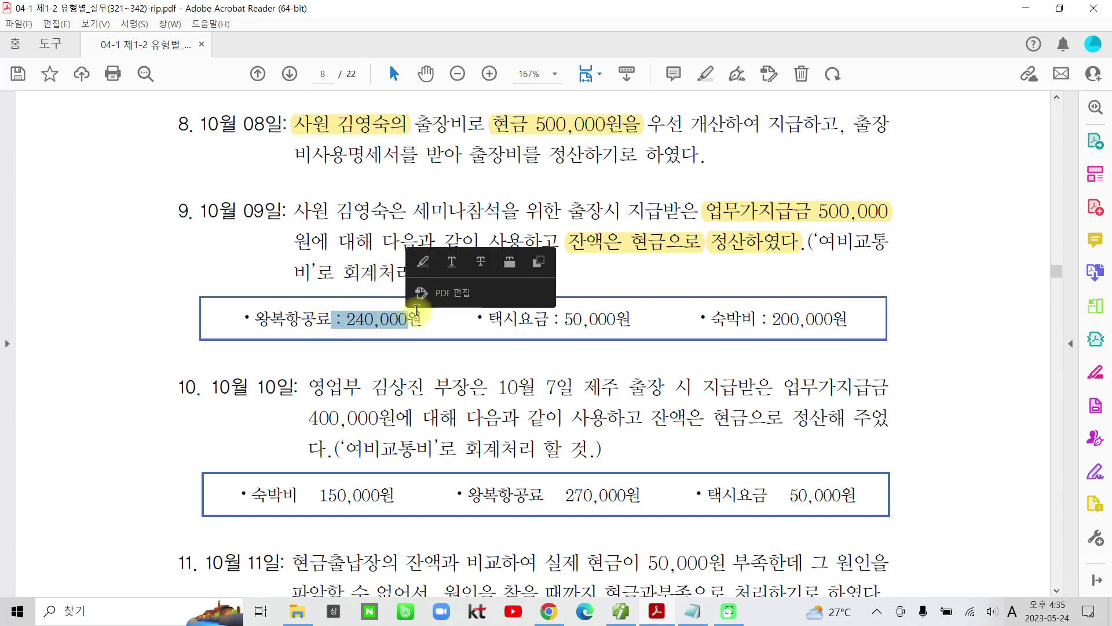
{"action": "left_click", "coordinate": [420, 263]}
{"action": "left_click_drag", "start_coordinate": [553, 323], "coordinate": [616, 322]}
{"action": "left_click", "coordinate": [627, 264]}
{"action": "left_click_drag", "start_coordinate": [774, 320], "coordinate": [849, 320]}
{"action": "left_click", "coordinate": [860, 262]}
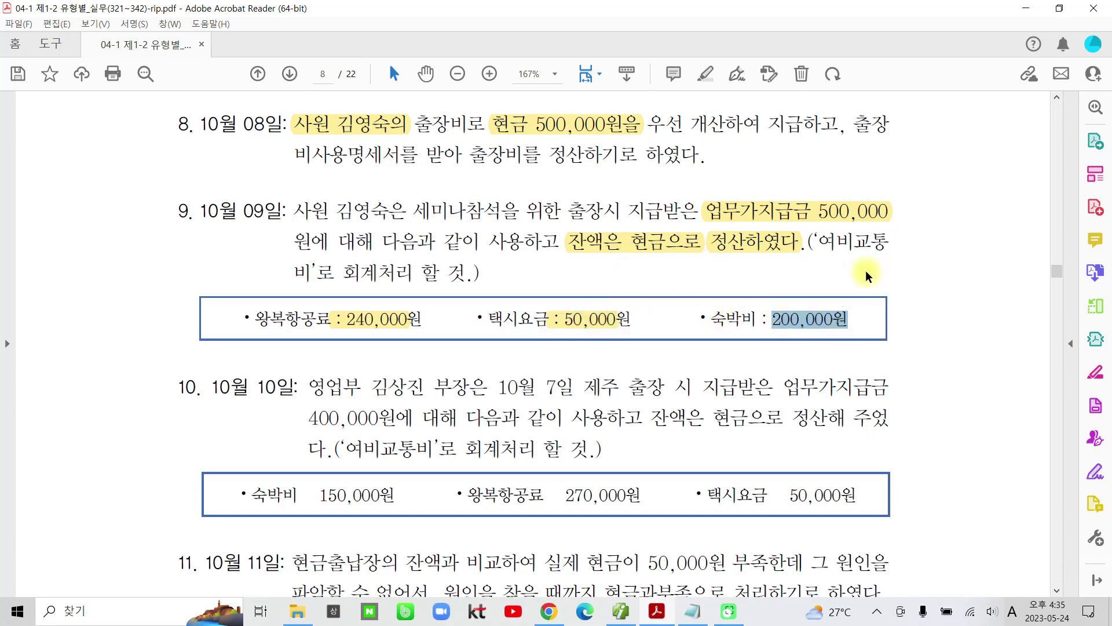
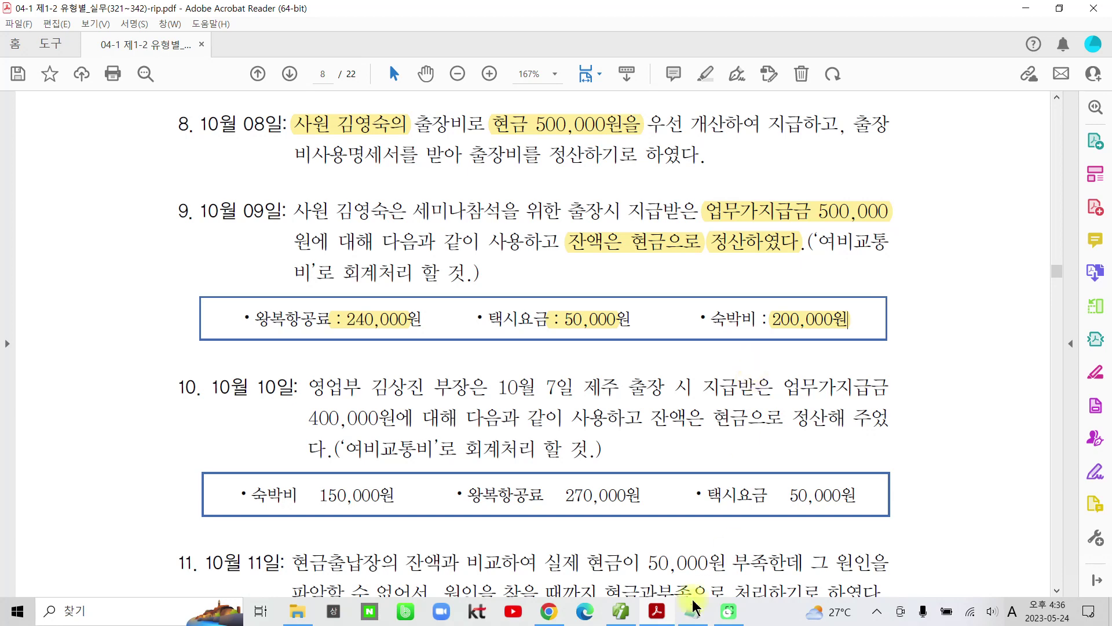
Return to the accounting program, open October 9 in the general voucher entry and start a 대변 line with account 134 가지급금
{"action": "left_click", "coordinate": [621, 612]}
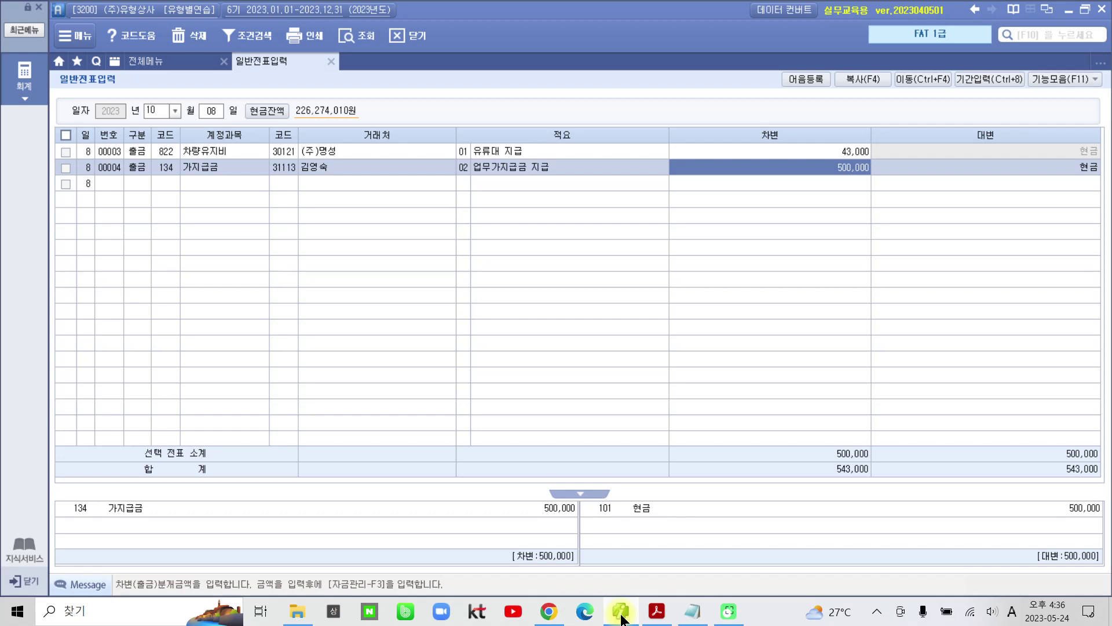
{"action": "left_click", "coordinate": [212, 114]}
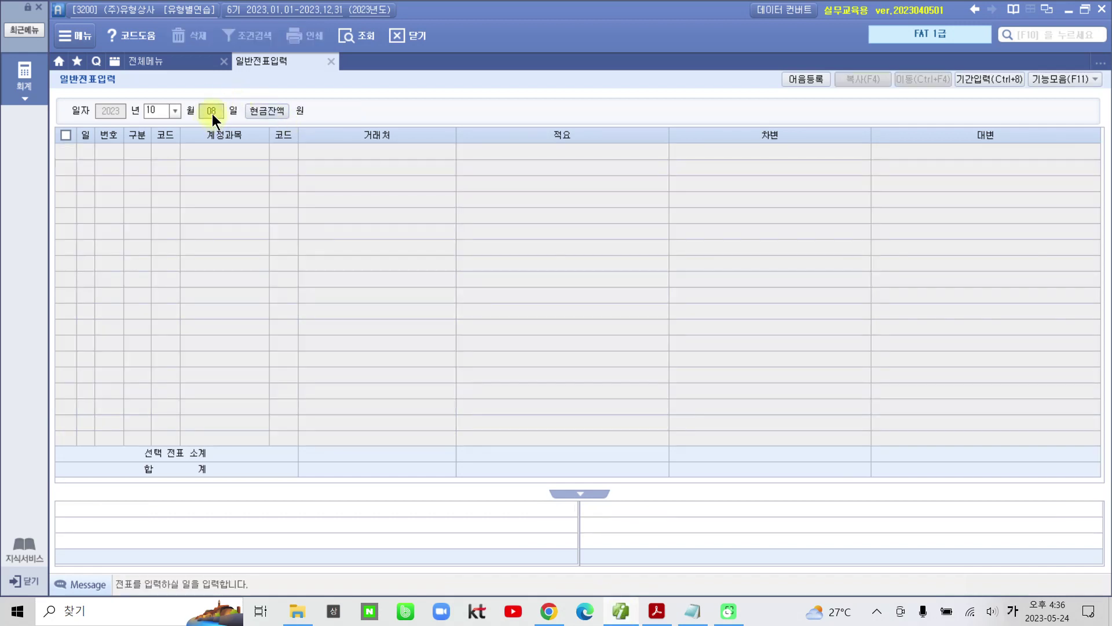
{"action": "type", "text": "09"}
{"action": "key", "text": "Return"}
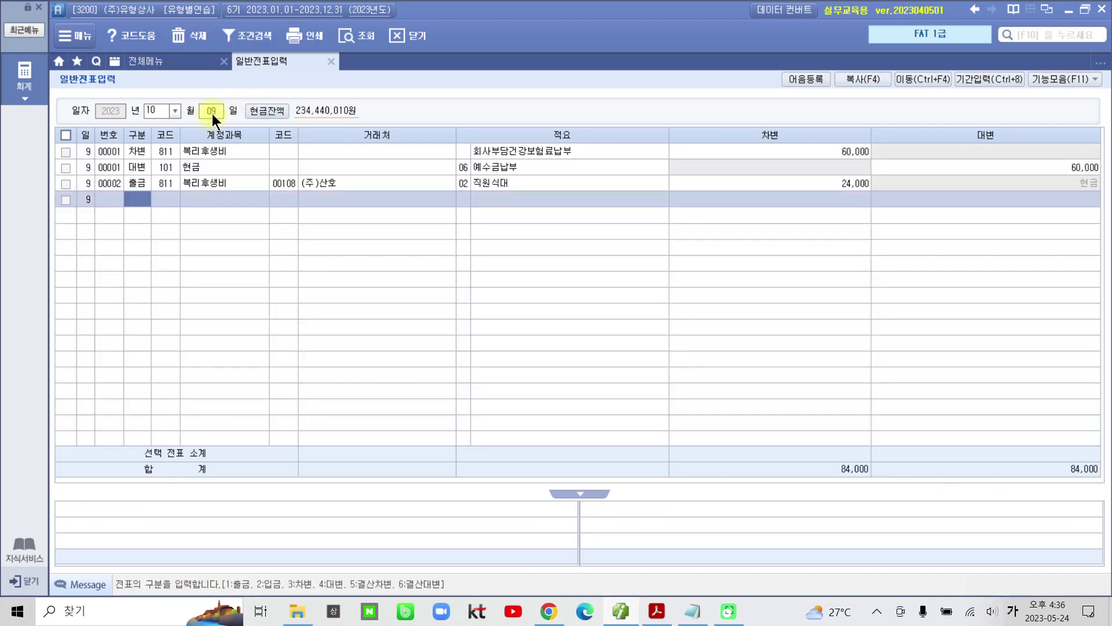
{"action": "type", "text": "4"}
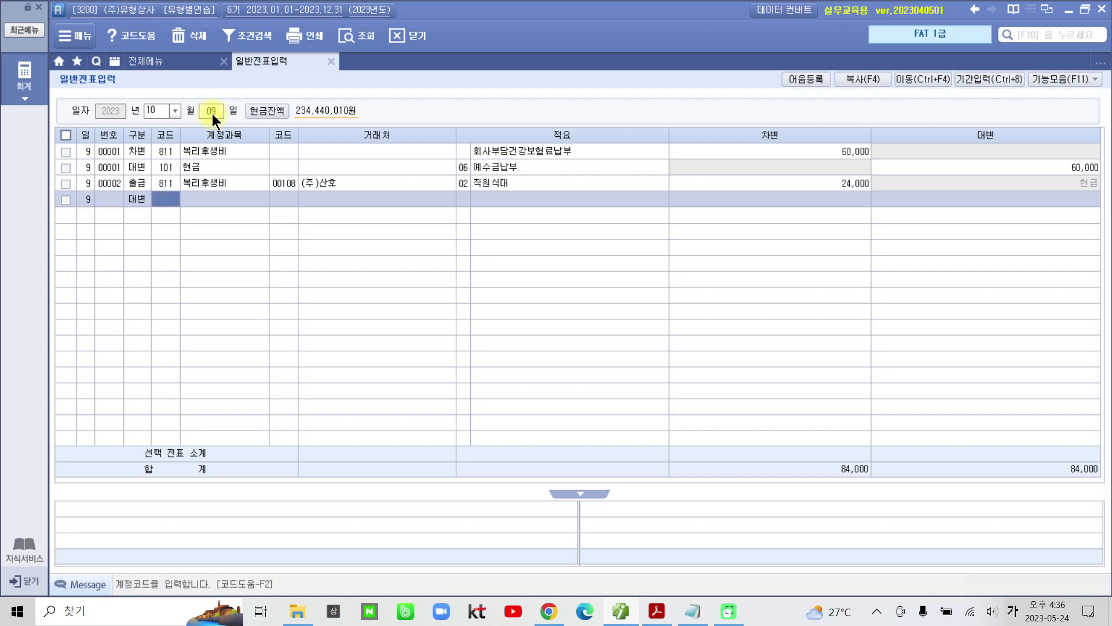
{"action": "type", "text": "보"}
{"action": "type", "text": "지"}
{"action": "key", "text": "Return"}
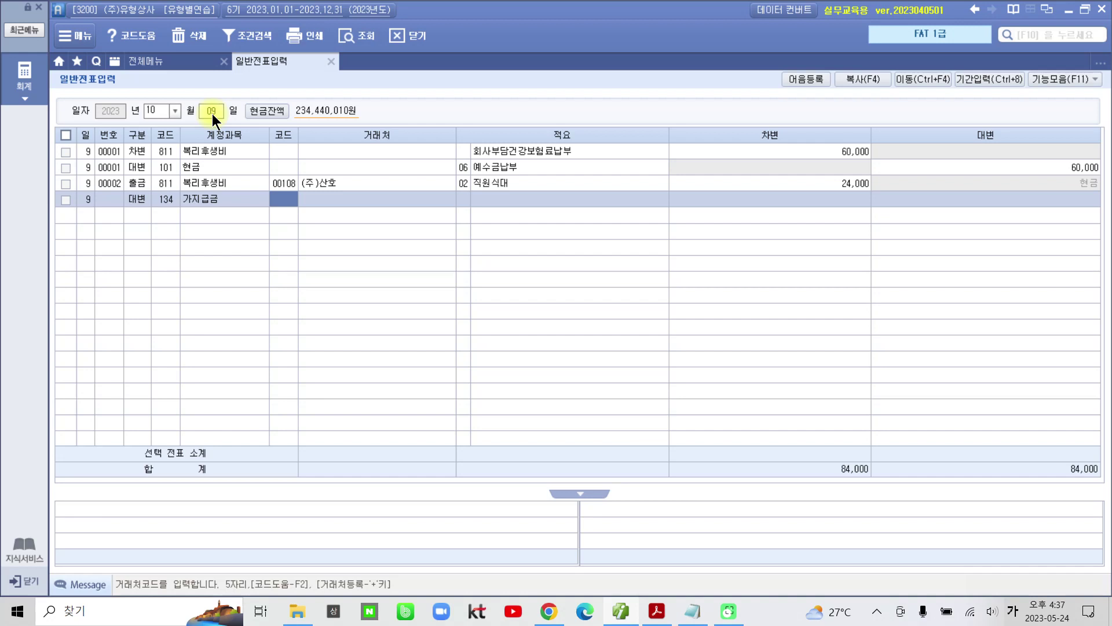
Look up the employee from problem 9 and set that person as the 대변 line's trading partner
{"action": "type", "text": "영"}
{"action": "key", "text": "Return"}
{"action": "key", "text": "Down"}
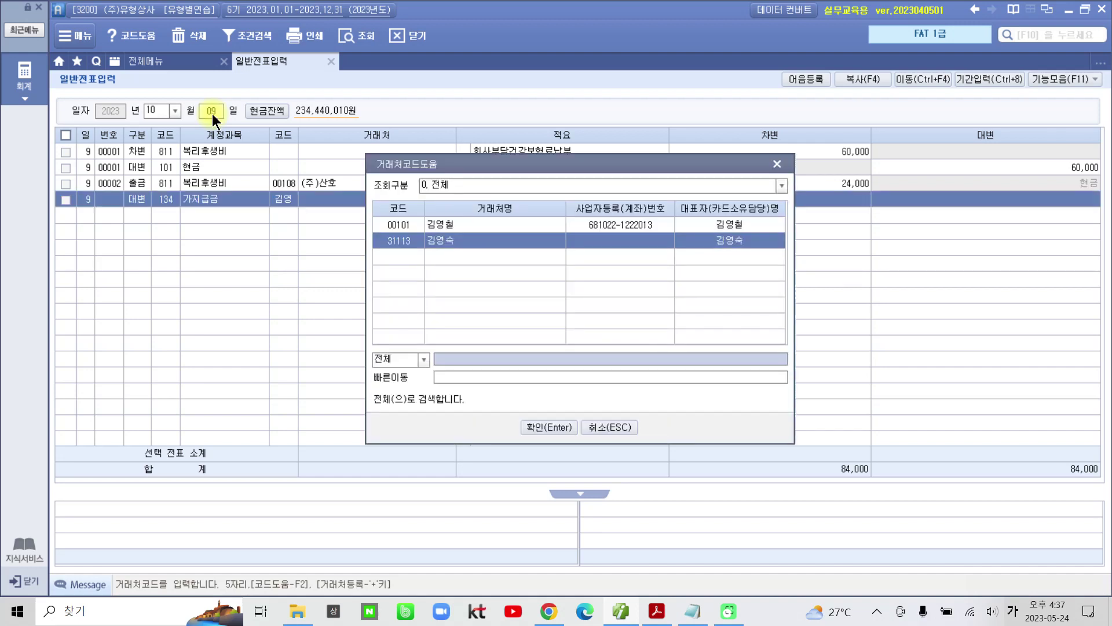
{"action": "key", "text": "Return"}
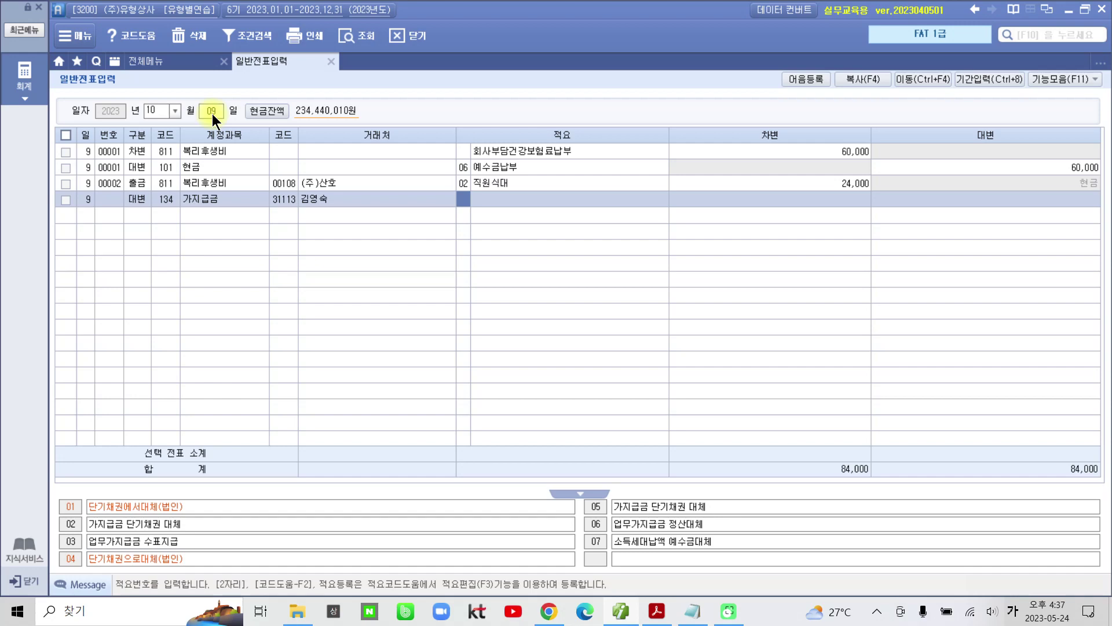
Give the October 9 가지급금 line summary 06 업무가지급금 정산대체 and a credit of 500,000
{"action": "type", "text": "6"}
{"action": "key", "text": "Return"}
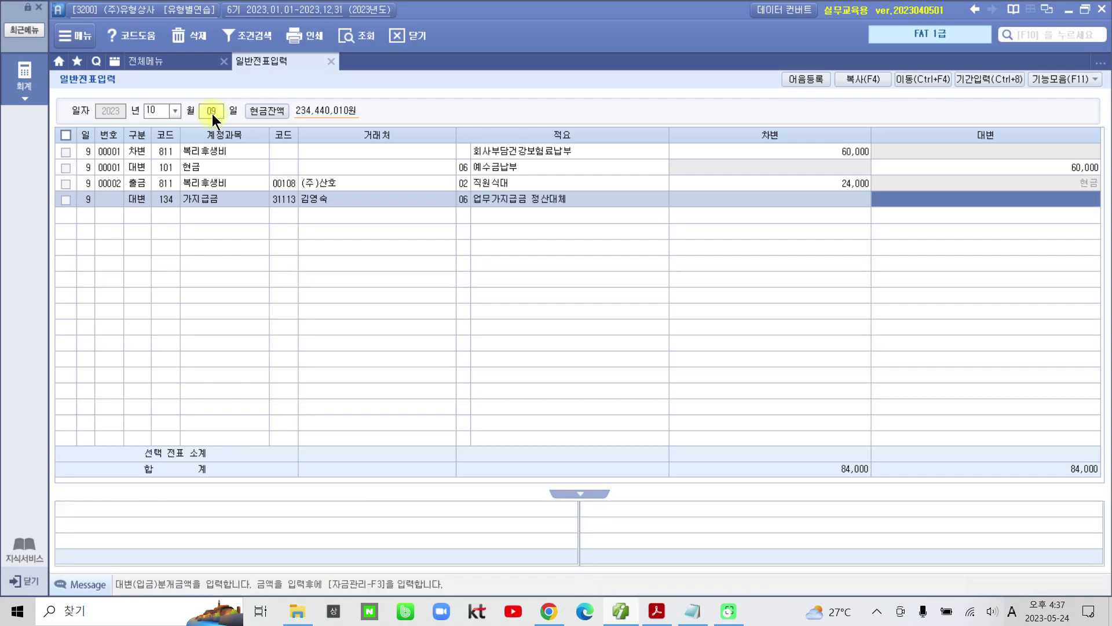
{"action": "type", "text": "5000000"}
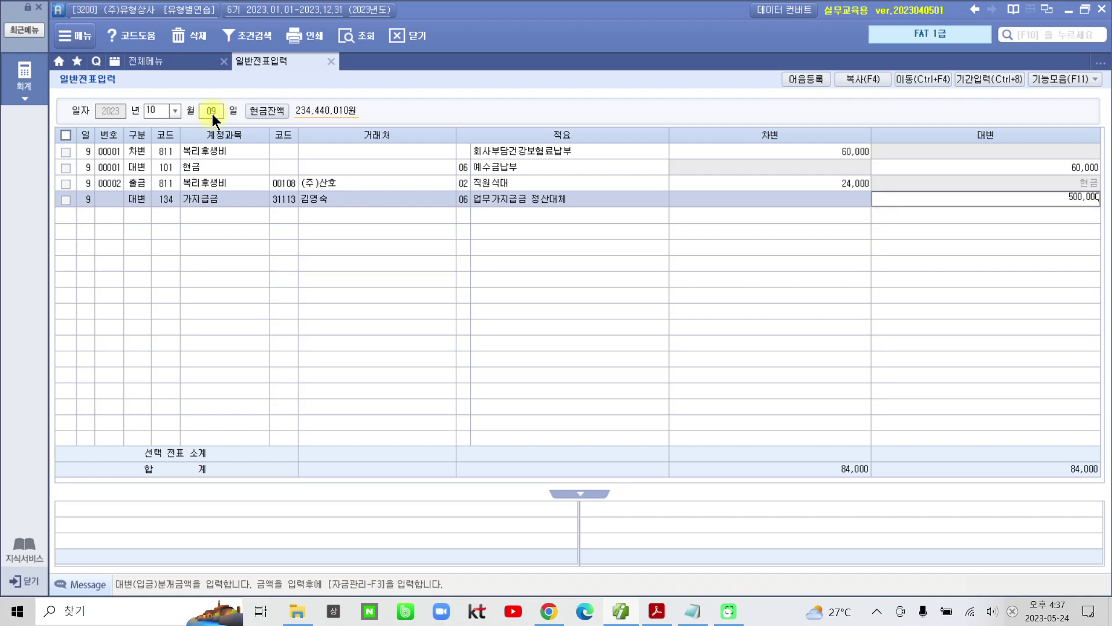
{"action": "key", "text": "Return"}
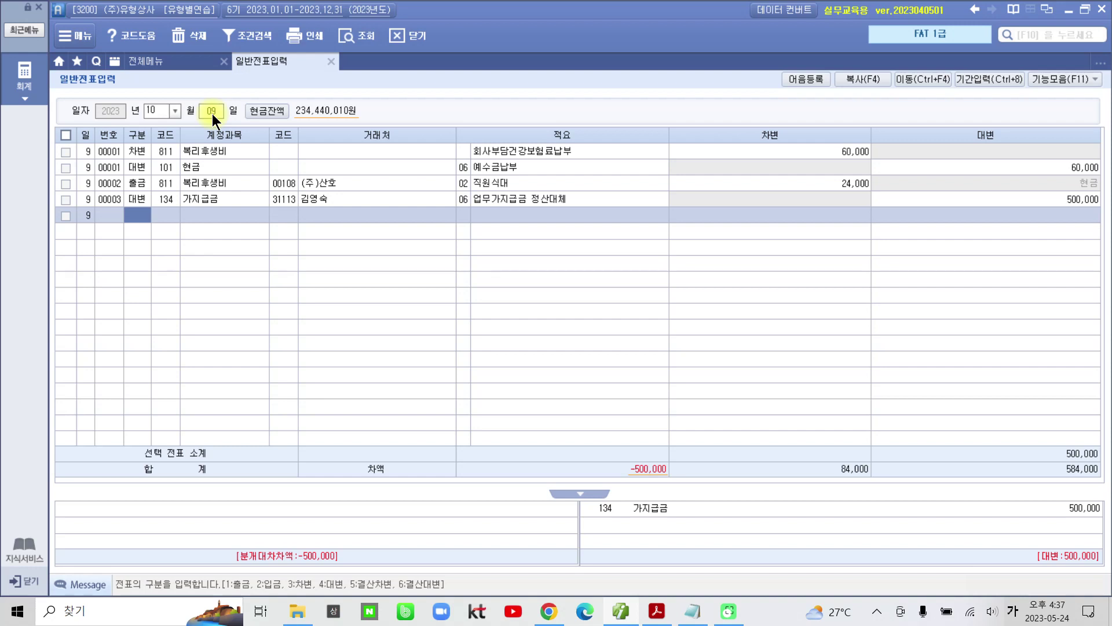
Start a 차변 line with account 812 여비교통비 and leave its trading partner blank
{"action": "type", "text": "3"}
{"action": "key", "text": "Return"}
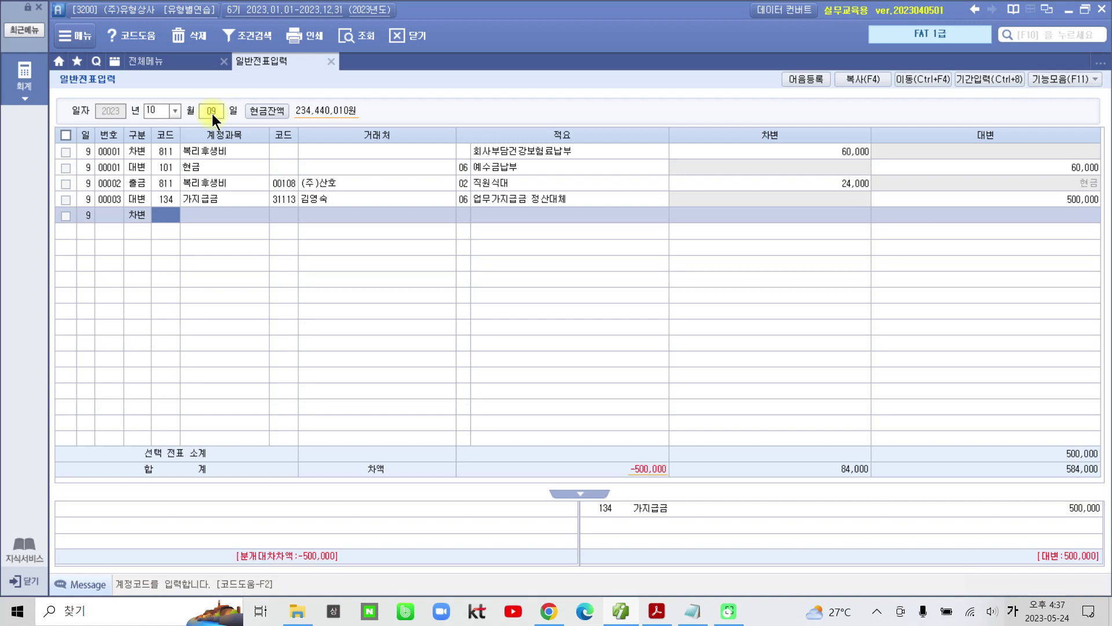
{"action": "type", "text": "812"}
{"action": "key", "text": "Return"}
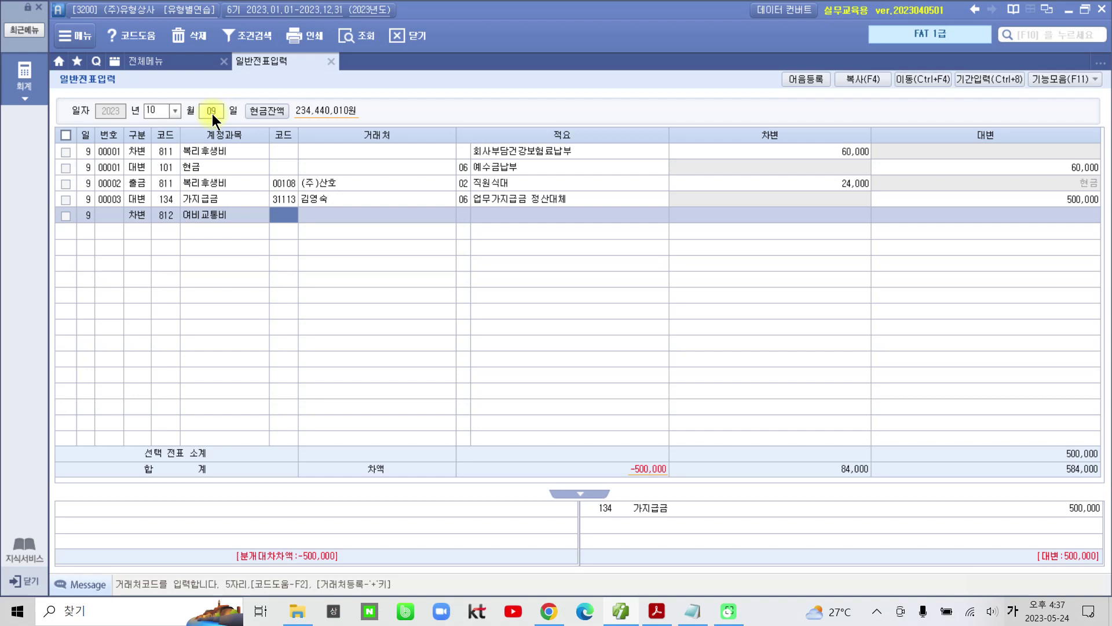
{"action": "key", "text": "Return"}
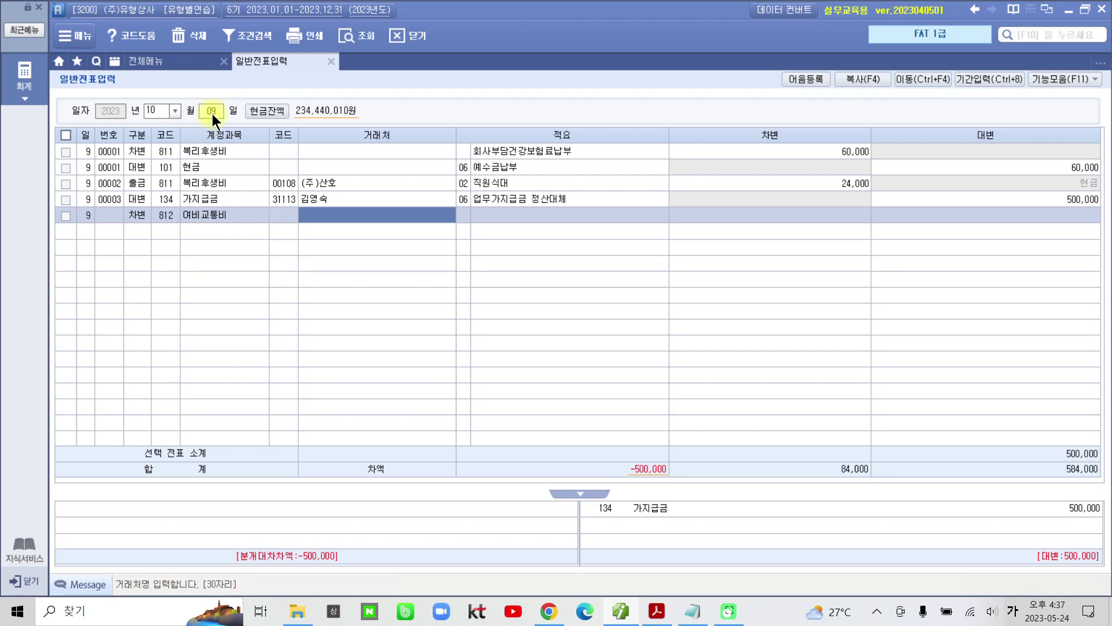
{"action": "key", "text": "Return"}
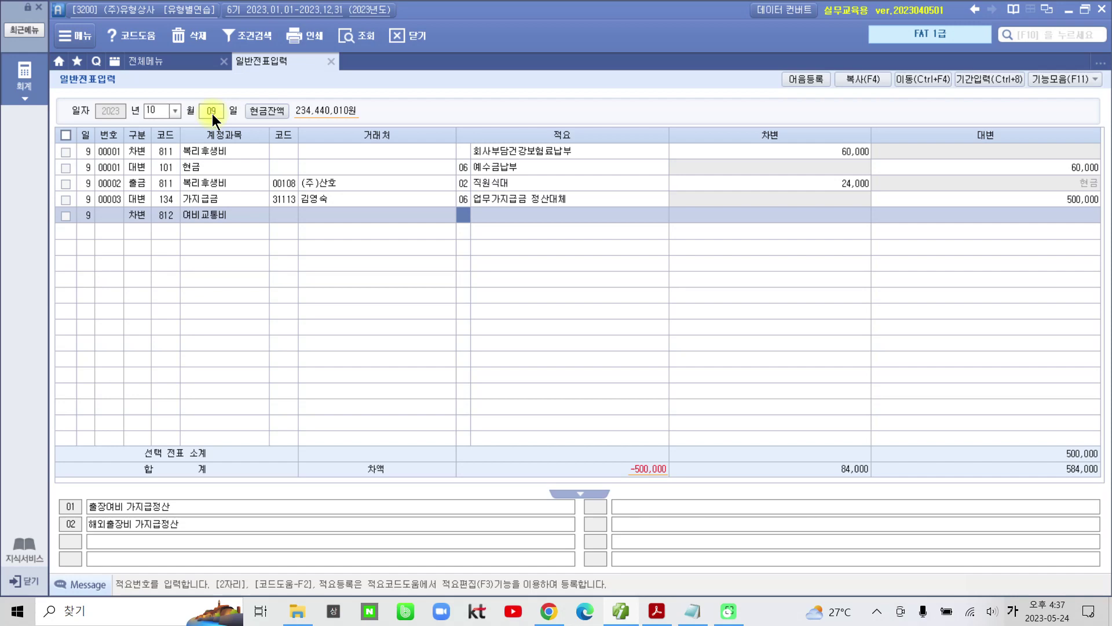
Give the October 9 여비교통비 line summary 01 출장여비 가지급정산 and a debit of 490,000
{"action": "type", "text": "01"}
{"action": "key", "text": "Return"}
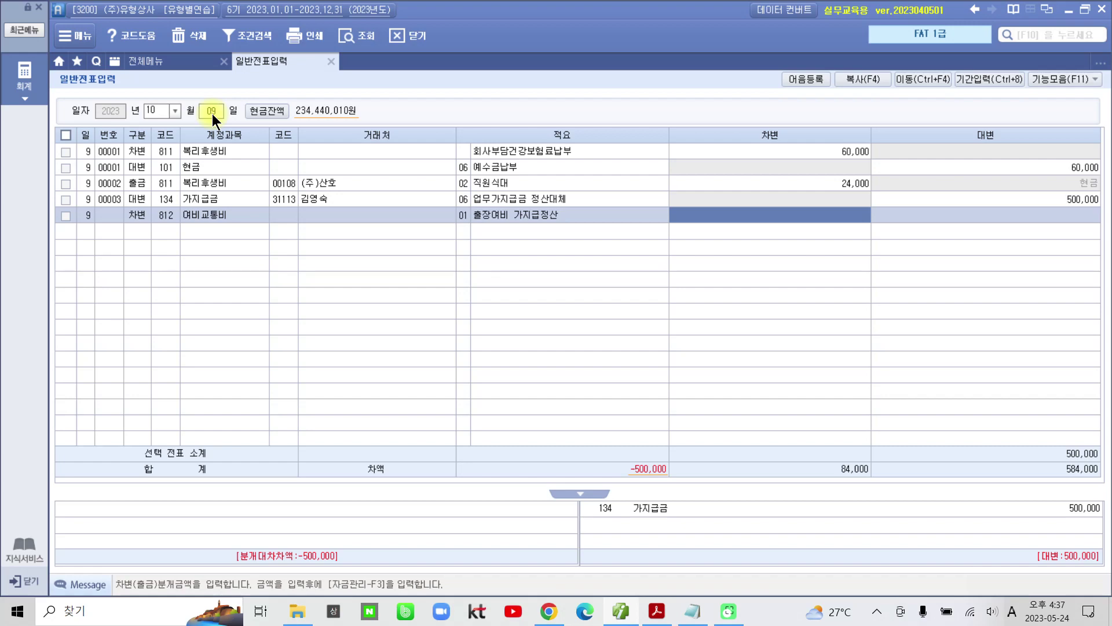
{"action": "type", "text": "4900000"}
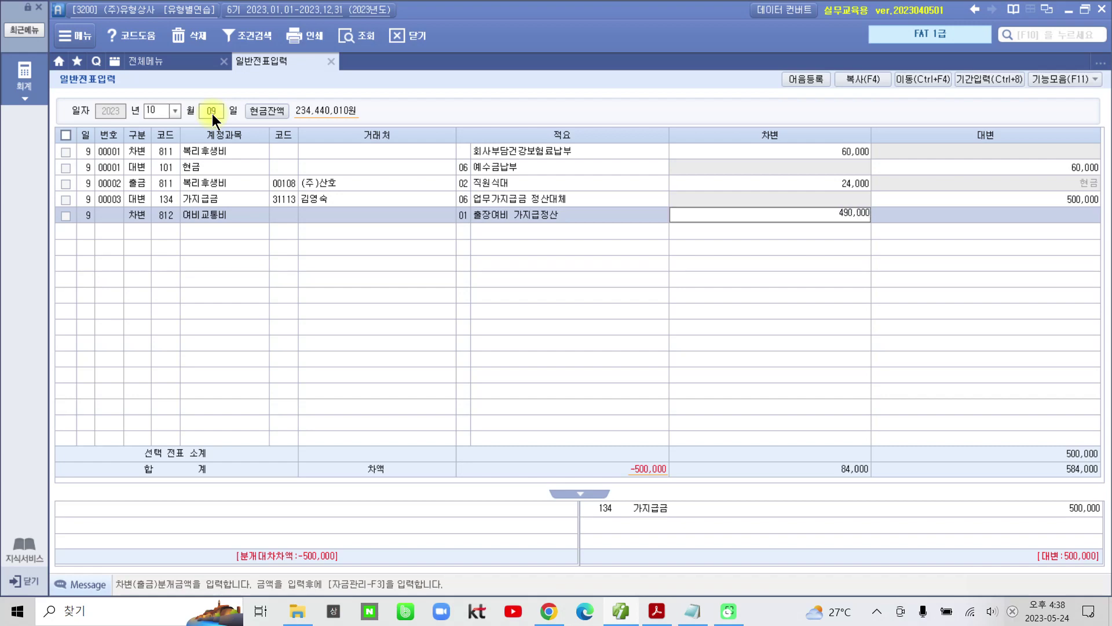
{"action": "key", "text": "Return"}
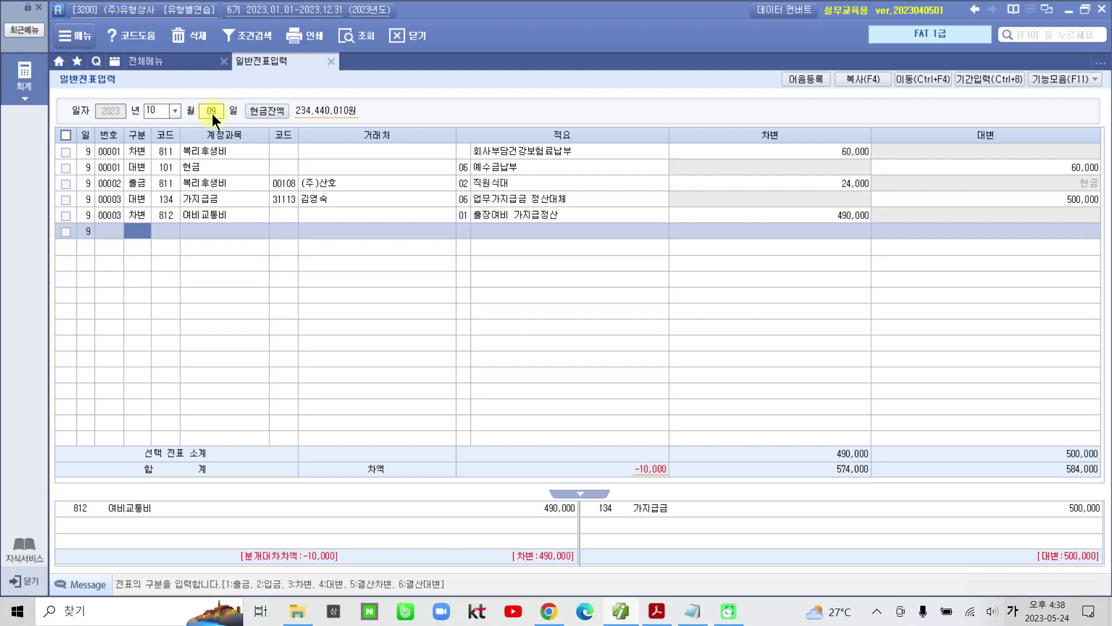
Add a 차변 line with account 101 현금, no trading partner, summary 출장여비 가지급정산 and a debit of 10,000
{"action": "type", "text": "3101"}
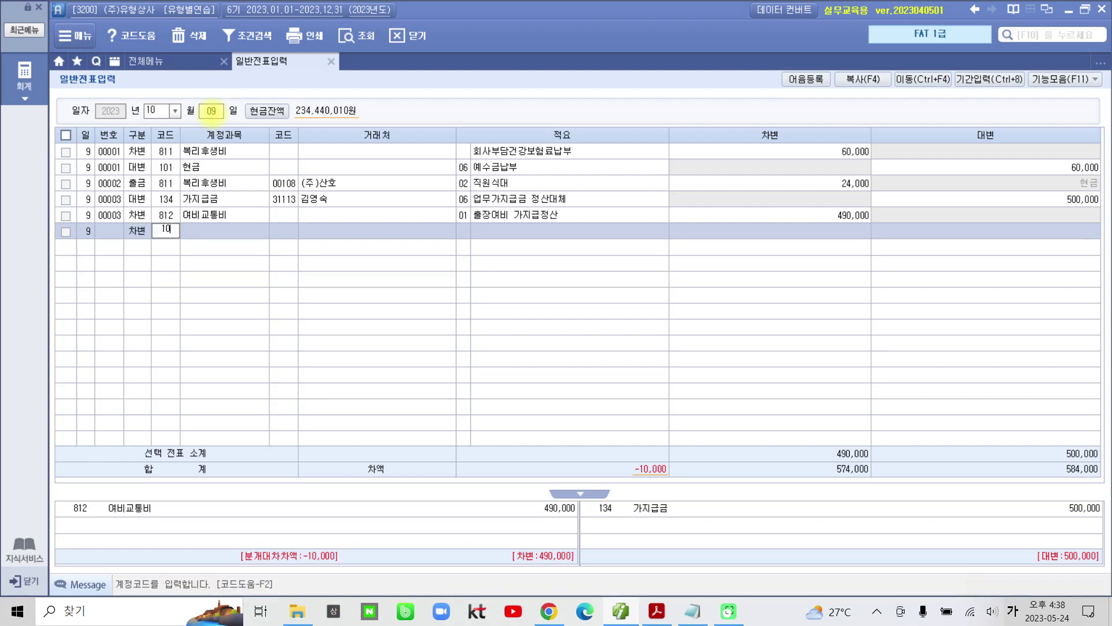
{"action": "key", "text": "Return"}
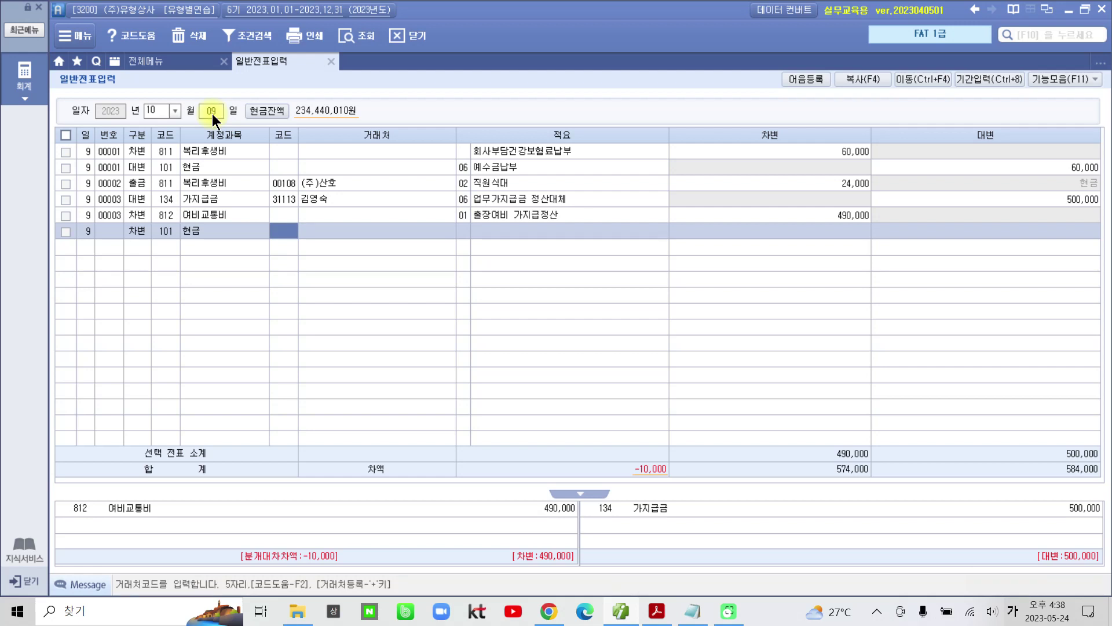
{"action": "key", "text": "Return"}
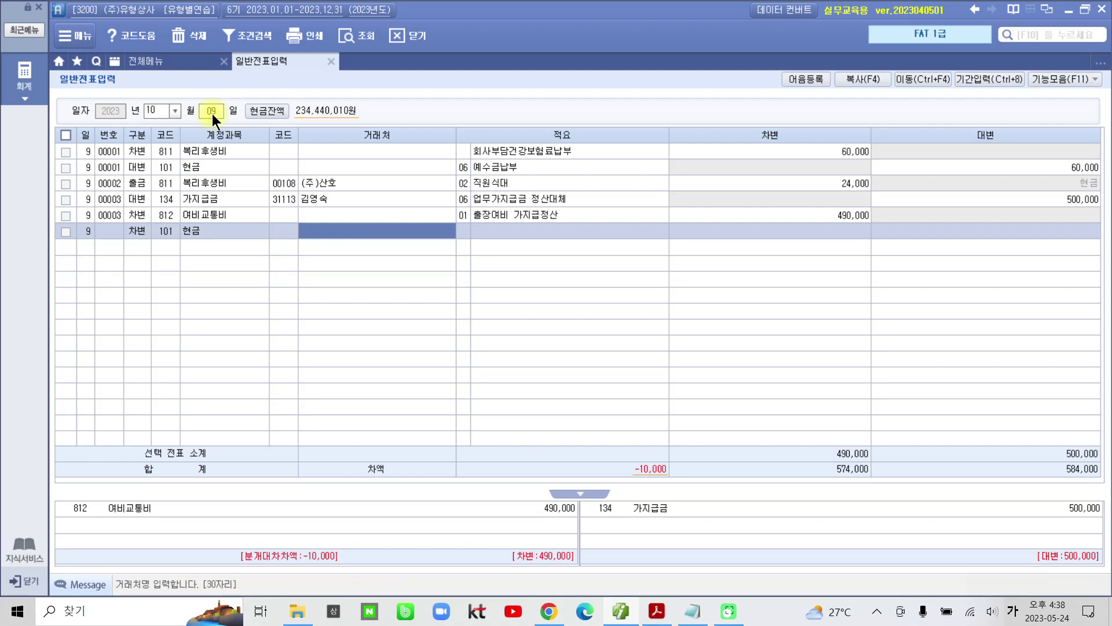
{"action": "key", "text": "Return"}
{"action": "key", "text": "Return"}
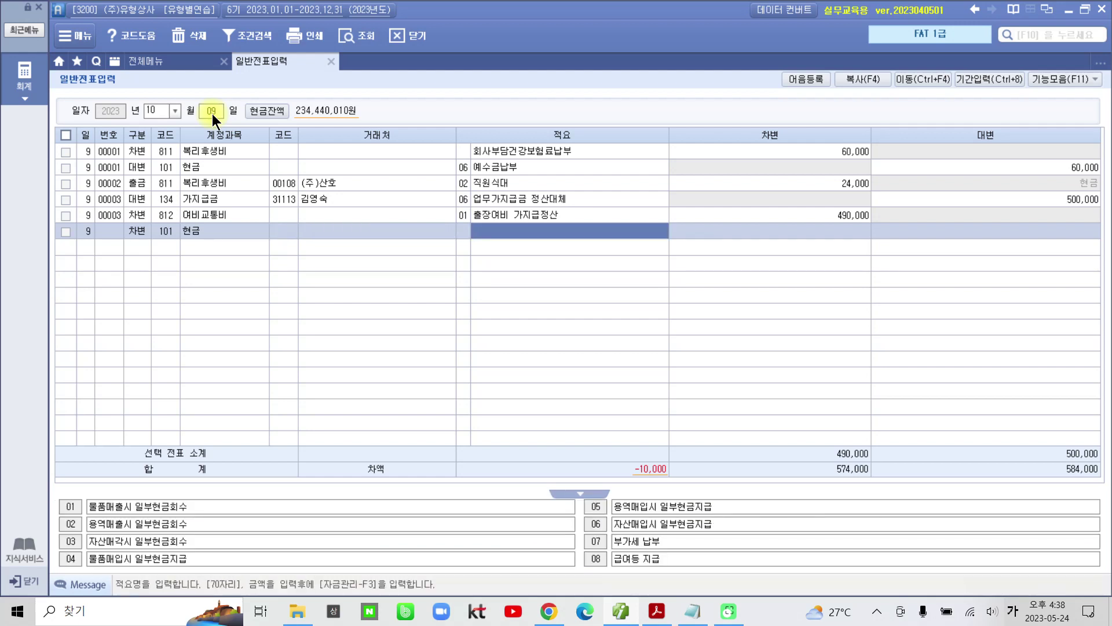
{"action": "key", "text": "Return"}
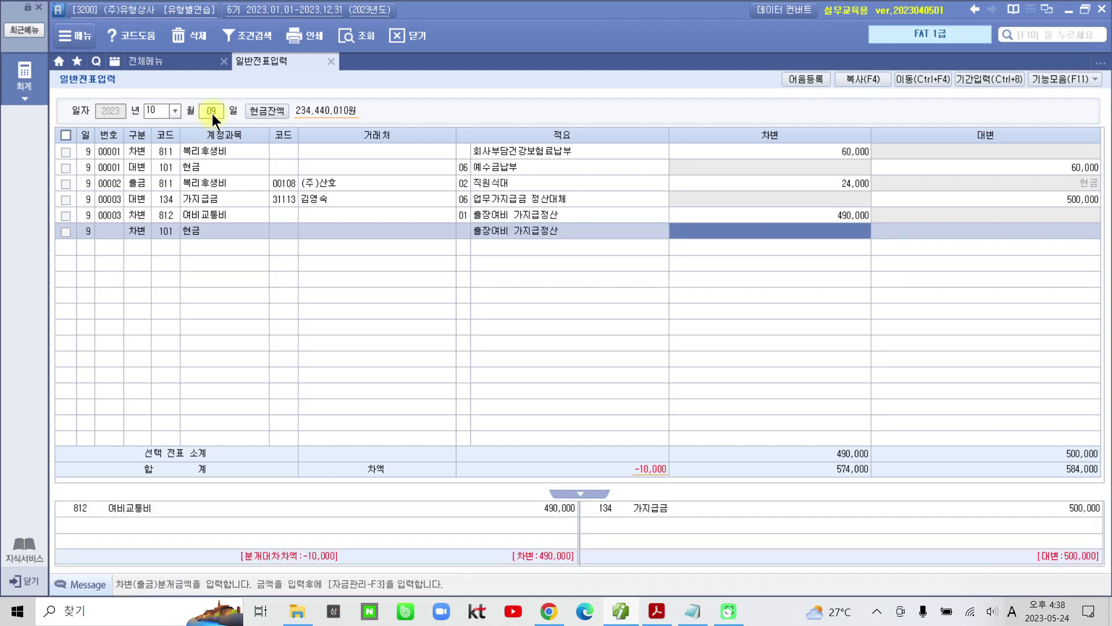
{"action": "type", "text": "100000"}
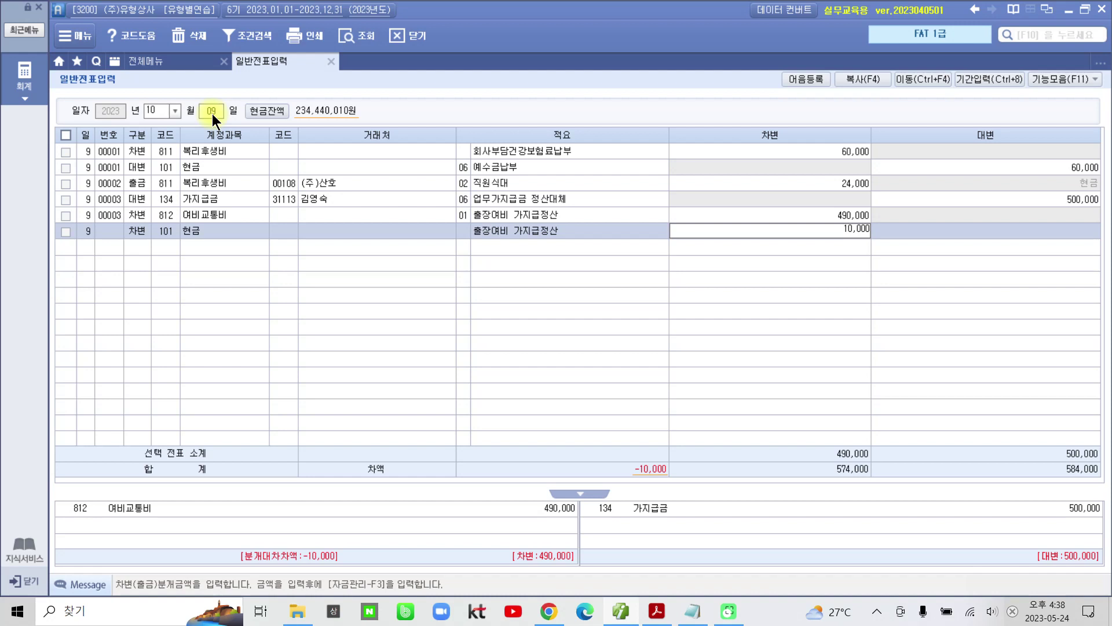
{"action": "key", "text": "Return"}
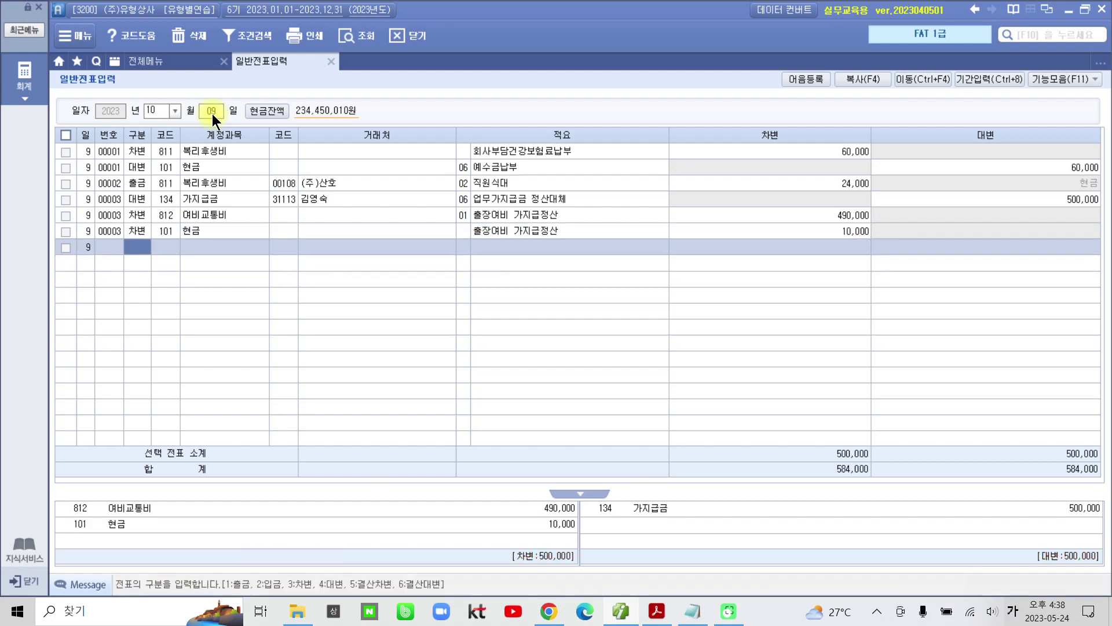
Select the October 9 settlement voucher, circle its journal entry in blue and handwrite "자산 ?" over the empty rows
{"action": "left_click", "coordinate": [201, 212]}
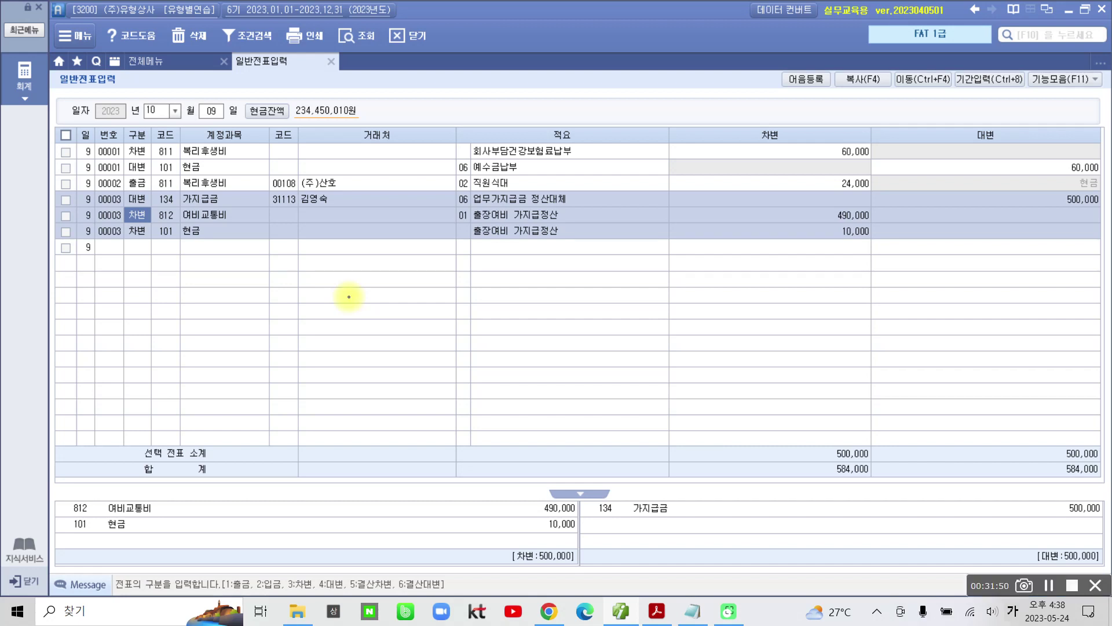
{"action": "mouse_move", "coordinate": [53, 504]}
{"action": "left_mouse_down"}
{"action": "mouse_move", "coordinate": [184, 570]}
{"action": "mouse_move", "coordinate": [794, 567]}
{"action": "mouse_move", "coordinate": [1104, 516]}
{"action": "mouse_move", "coordinate": [849, 448]}
{"action": "left_mouse_up"}
{"action": "mouse_move", "coordinate": [770, 448]}
{"action": "left_mouse_down"}
{"action": "mouse_move", "coordinate": [186, 467]}
{"action": "mouse_move", "coordinate": [74, 497]}
{"action": "left_mouse_up"}
{"action": "left_click_drag", "start_coordinate": [267, 315], "coordinate": [283, 380]}
{"action": "left_click_drag", "start_coordinate": [317, 341], "coordinate": [335, 353]}
{"action": "left_click_drag", "start_coordinate": [348, 277], "coordinate": [353, 400]}
{"action": "left_click_drag", "start_coordinate": [351, 346], "coordinate": [380, 347]}
{"action": "left_click_drag", "start_coordinate": [397, 304], "coordinate": [383, 340]}
{"action": "left_click_drag", "start_coordinate": [397, 321], "coordinate": [425, 354]}
{"action": "left_click_drag", "start_coordinate": [432, 292], "coordinate": [437, 350]}
{"action": "left_click_drag", "start_coordinate": [439, 316], "coordinate": [467, 311]}
{"action": "left_click_drag", "start_coordinate": [412, 364], "coordinate": [438, 385]}
{"action": "mouse_move", "coordinate": [505, 284]}
{"action": "left_mouse_down"}
{"action": "mouse_move", "coordinate": [513, 334]}
{"action": "mouse_move", "coordinate": [526, 335]}
{"action": "left_mouse_up"}
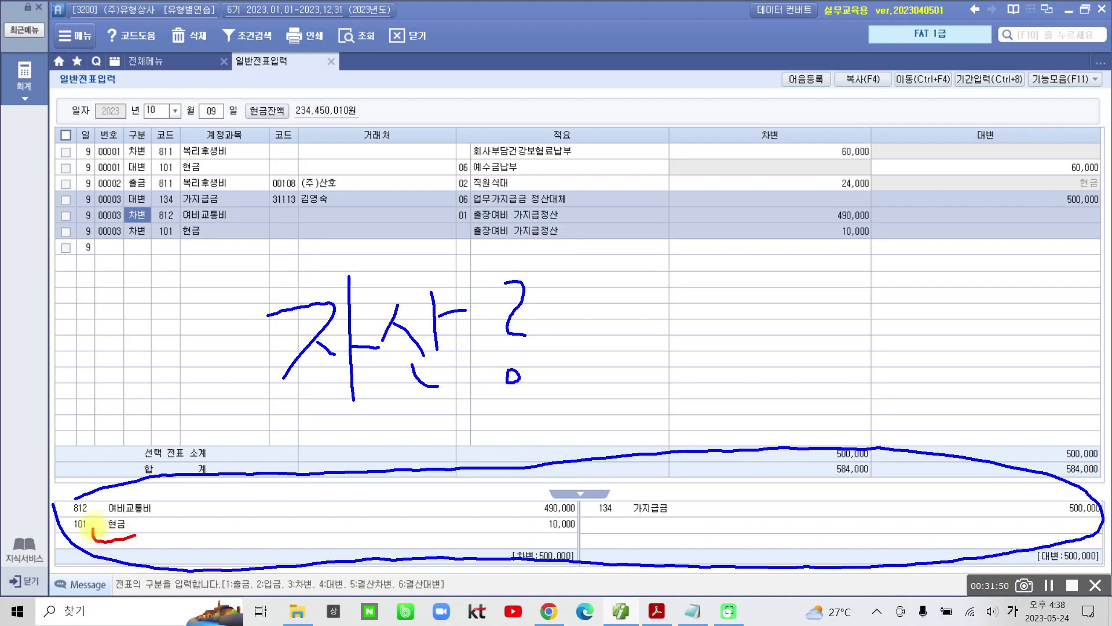
Circle 현금 and 가지급금 in red in the journal entry, then handwrite and underline "(490,000 감소)" beside the asset question
{"action": "mouse_move", "coordinate": [116, 542]}
{"action": "left_mouse_down"}
{"action": "mouse_move", "coordinate": [125, 513]}
{"action": "mouse_move", "coordinate": [138, 536]}
{"action": "left_mouse_up"}
{"action": "mouse_move", "coordinate": [677, 524]}
{"action": "left_mouse_down"}
{"action": "mouse_move", "coordinate": [617, 522]}
{"action": "mouse_move", "coordinate": [661, 488]}
{"action": "mouse_move", "coordinate": [675, 517]}
{"action": "left_mouse_up"}
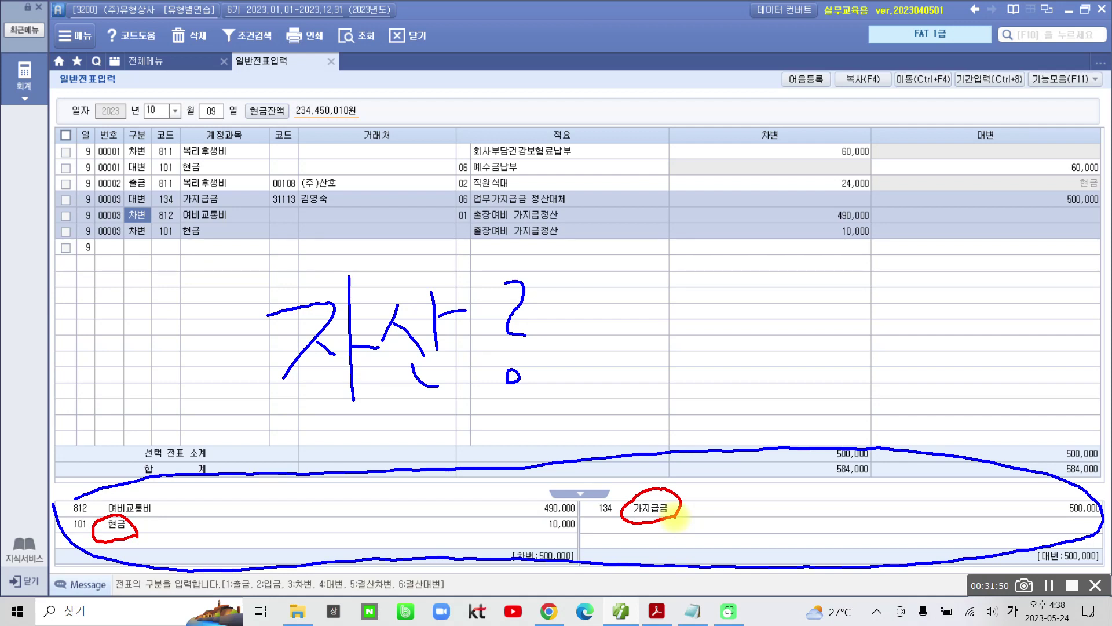
{"action": "mouse_move", "coordinate": [630, 266]}
{"action": "left_mouse_down"}
{"action": "mouse_move", "coordinate": [599, 318]}
{"action": "mouse_move", "coordinate": [617, 350]}
{"action": "left_mouse_up"}
{"action": "mouse_move", "coordinate": [689, 264]}
{"action": "left_mouse_down"}
{"action": "mouse_move", "coordinate": [649, 318]}
{"action": "mouse_move", "coordinate": [698, 316]}
{"action": "mouse_move", "coordinate": [670, 318]}
{"action": "left_mouse_up"}
{"action": "mouse_move", "coordinate": [720, 310]}
{"action": "left_mouse_down"}
{"action": "mouse_move", "coordinate": [736, 288]}
{"action": "mouse_move", "coordinate": [702, 335]}
{"action": "left_mouse_up"}
{"action": "left_click_drag", "start_coordinate": [760, 283], "coordinate": [751, 289]}
{"action": "left_click_drag", "start_coordinate": [773, 331], "coordinate": [764, 346]}
{"action": "mouse_move", "coordinate": [798, 297]}
{"action": "left_mouse_down"}
{"action": "mouse_move", "coordinate": [817, 305]}
{"action": "mouse_move", "coordinate": [845, 291]}
{"action": "mouse_move", "coordinate": [891, 295]}
{"action": "left_mouse_up"}
{"action": "left_click_drag", "start_coordinate": [924, 254], "coordinate": [950, 280]}
{"action": "mouse_move", "coordinate": [898, 308]}
{"action": "left_mouse_down"}
{"action": "mouse_move", "coordinate": [906, 324]}
{"action": "mouse_move", "coordinate": [927, 320]}
{"action": "left_mouse_up"}
{"action": "left_click_drag", "start_coordinate": [963, 269], "coordinate": [945, 315]}
{"action": "mouse_move", "coordinate": [953, 295]}
{"action": "left_mouse_down"}
{"action": "mouse_move", "coordinate": [985, 302]}
{"action": "mouse_move", "coordinate": [991, 314]}
{"action": "left_mouse_up"}
{"action": "left_click_drag", "start_coordinate": [996, 261], "coordinate": [973, 352]}
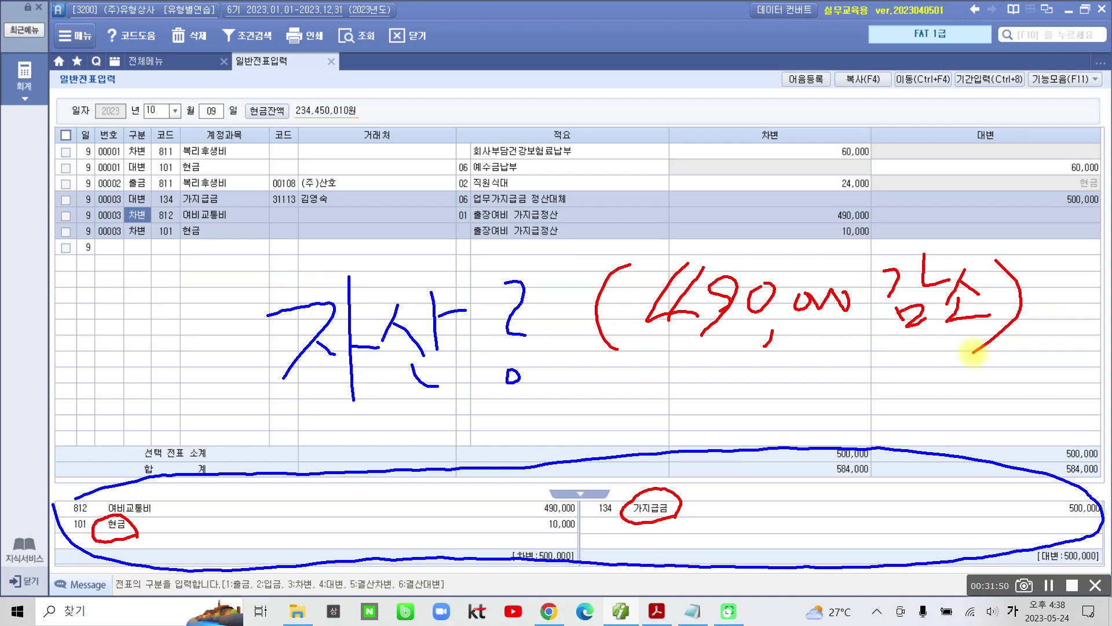
{"action": "left_click_drag", "start_coordinate": [659, 351], "coordinate": [1006, 334]}
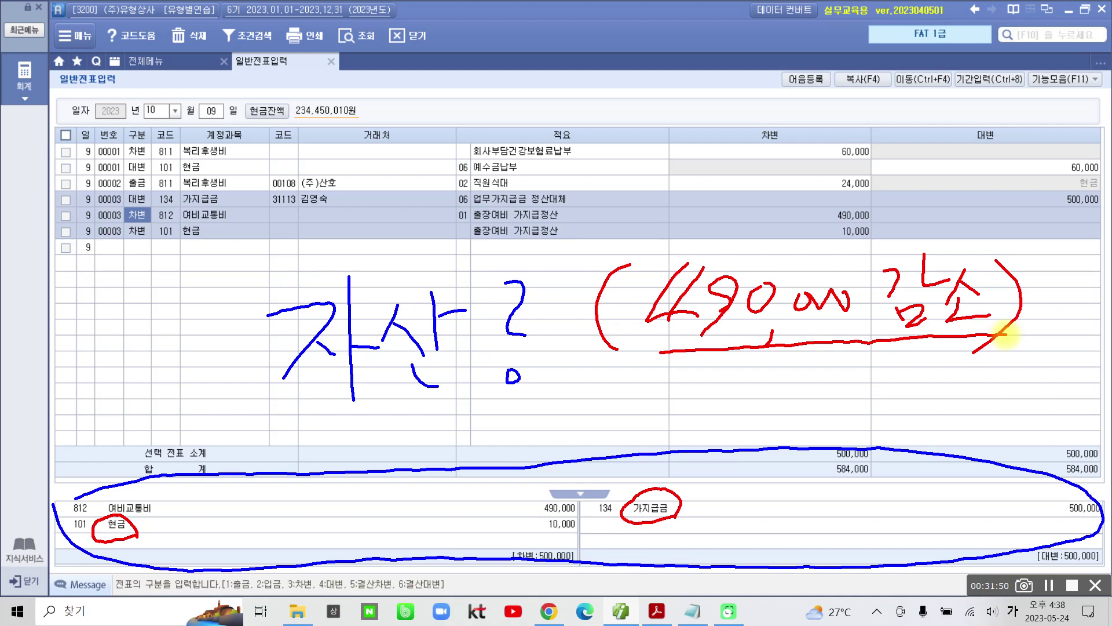
{"action": "mouse_move", "coordinate": [124, 474]}
{"action": "left_mouse_down"}
{"action": "mouse_move", "coordinate": [163, 481]}
{"action": "mouse_move", "coordinate": [172, 471]}
{"action": "left_mouse_up"}
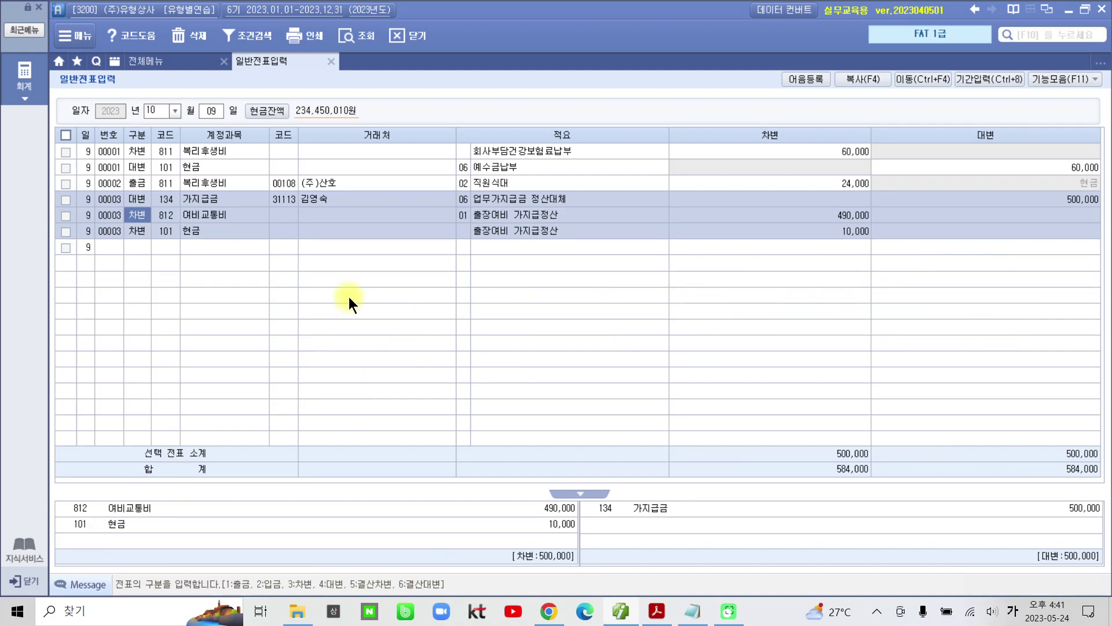
Switch to the practice PDF in Adobe Reader and highlight 여비교통비 in problem 10
{"action": "mouse_move", "coordinate": [630, 614]}
{"action": "left_click", "coordinate": [656, 611]}
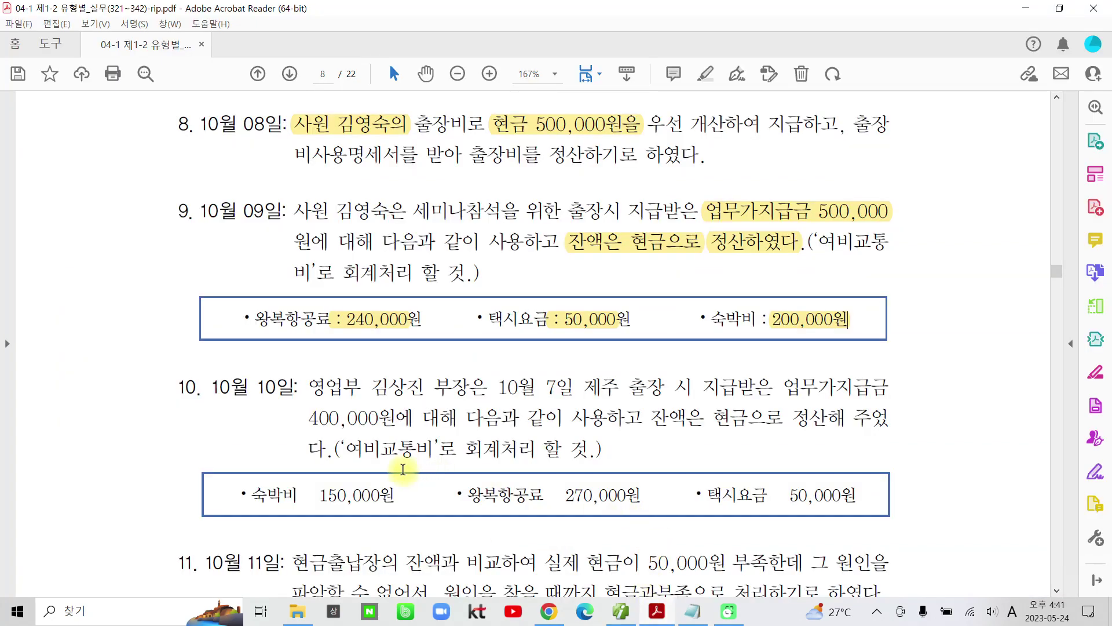
{"action": "scroll", "coordinate": [402, 469], "scroll_direction": "down", "scroll_amount": 4}
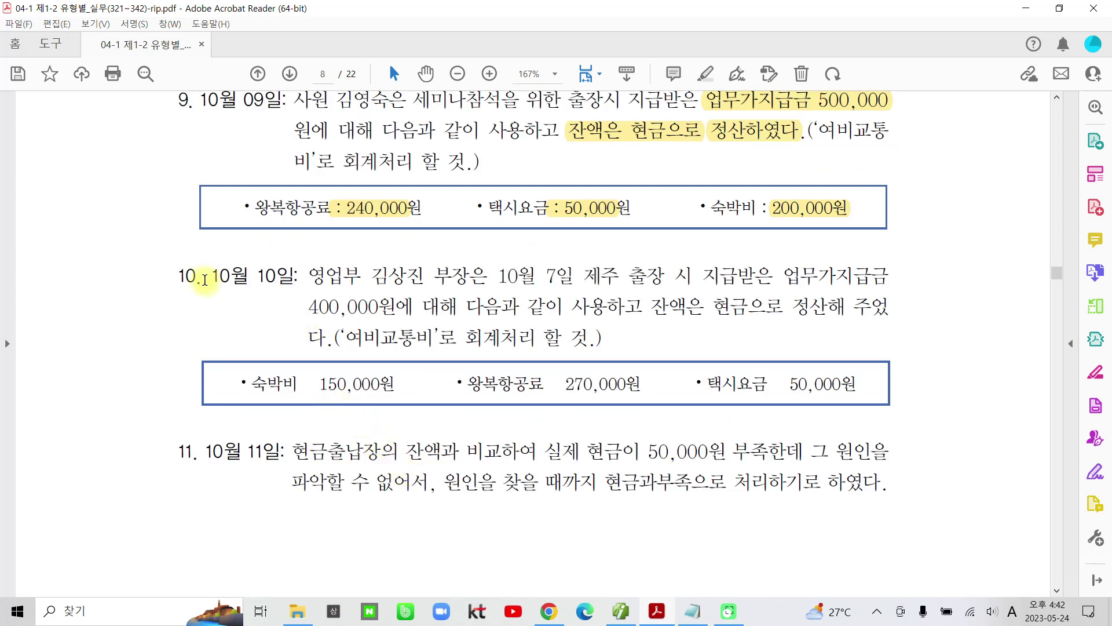
{"action": "left_click", "coordinate": [207, 283]}
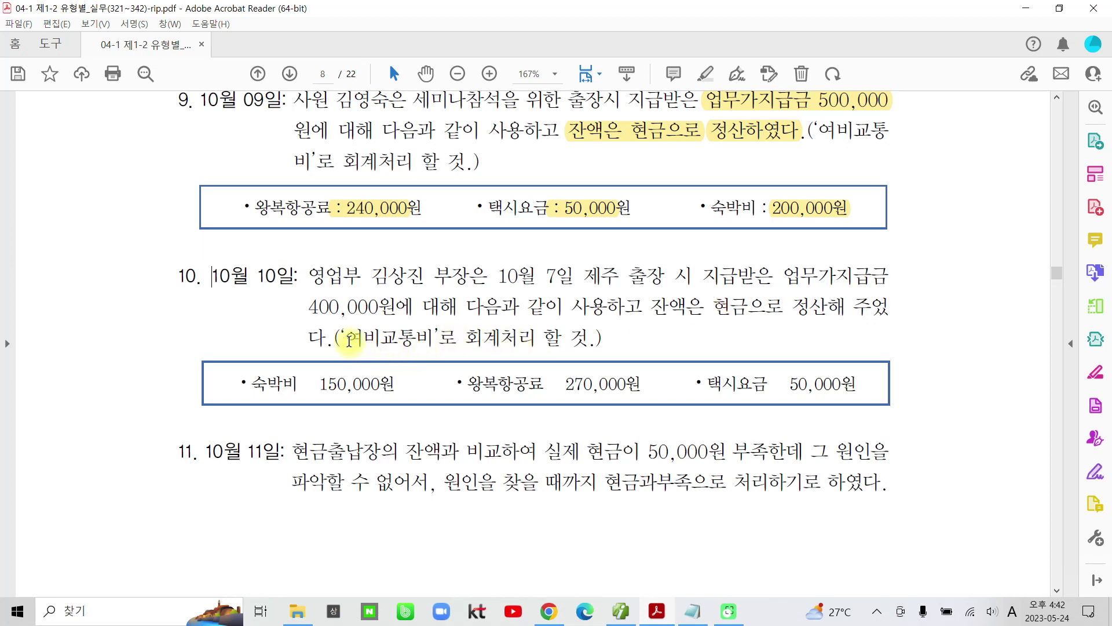
{"action": "left_click_drag", "start_coordinate": [347, 338], "coordinate": [435, 339]}
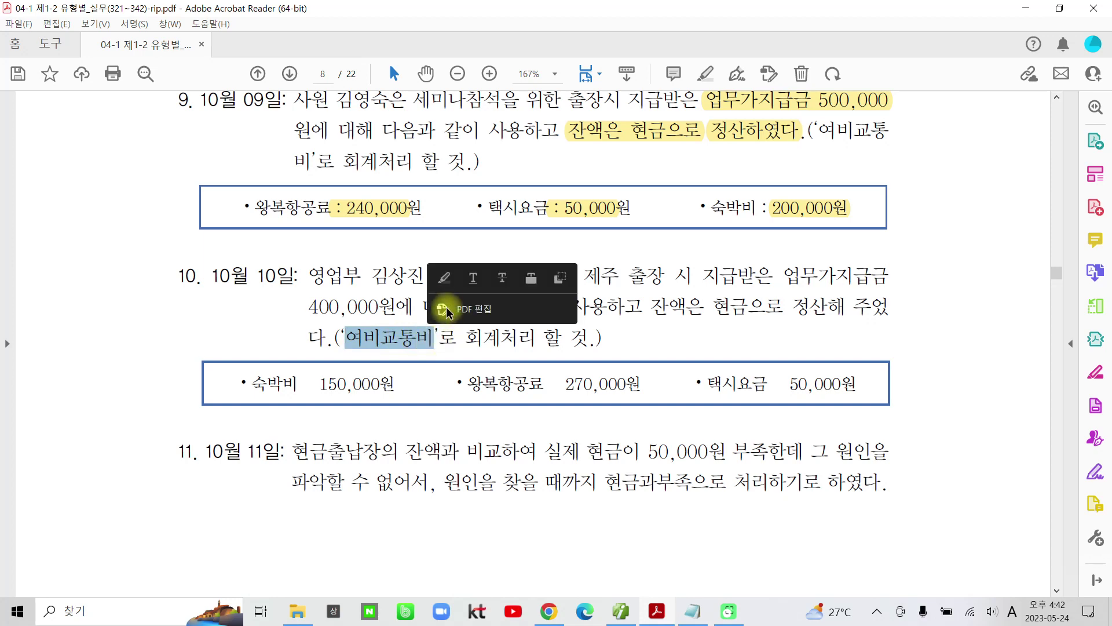
{"action": "left_click", "coordinate": [445, 281]}
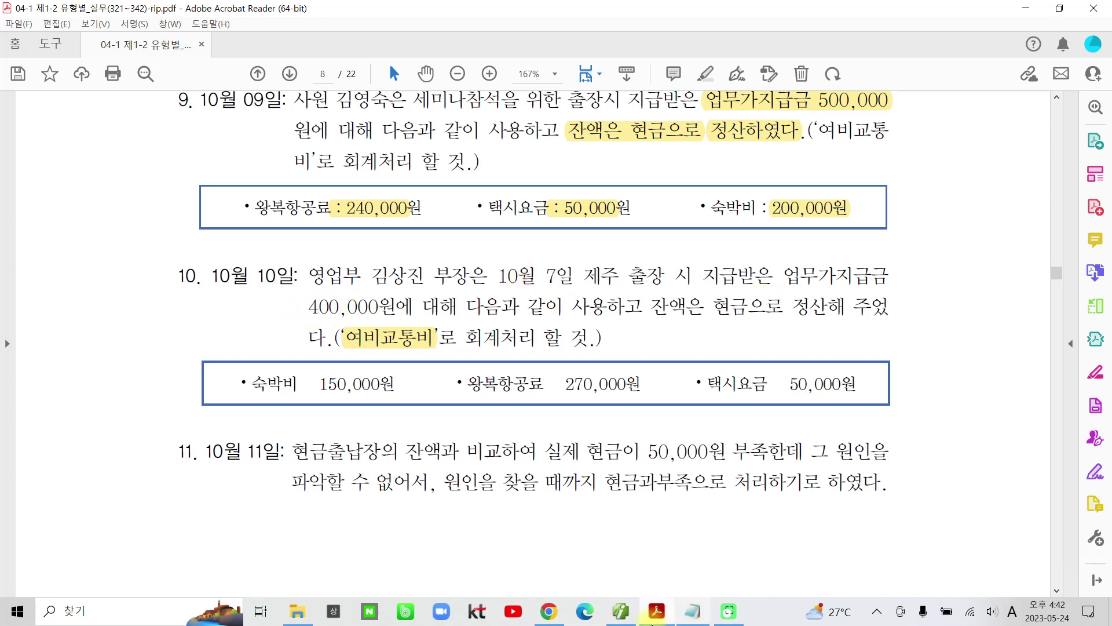
Return to the accounting program, open October 7 and check the 가지급금 voucher's account, trading partner and amount
{"action": "left_click", "coordinate": [631, 619]}
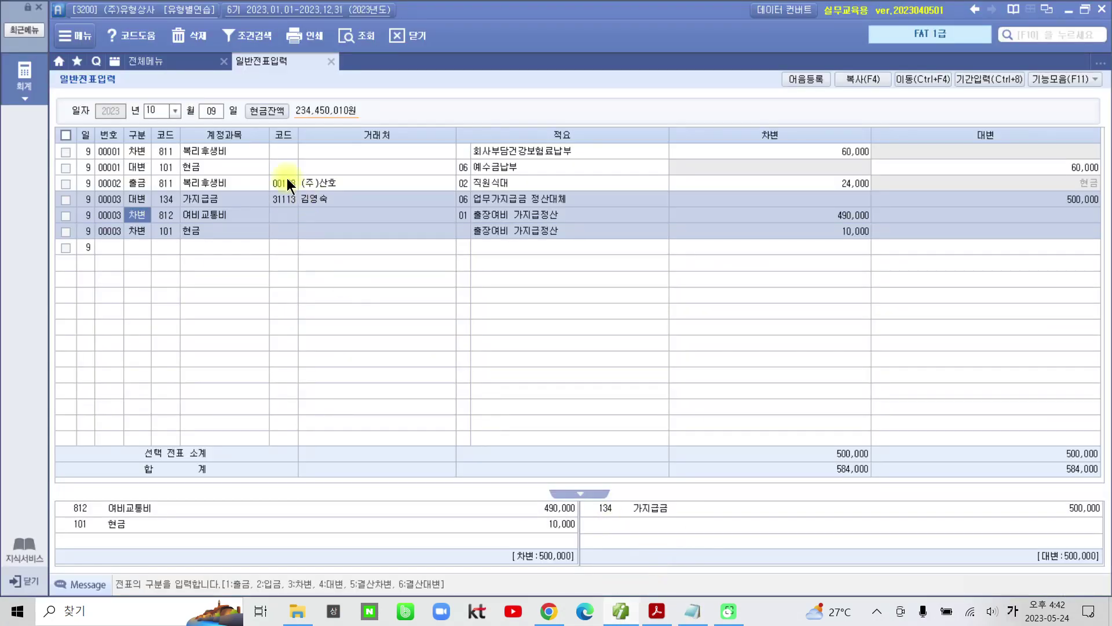
{"action": "left_click", "coordinate": [210, 111]}
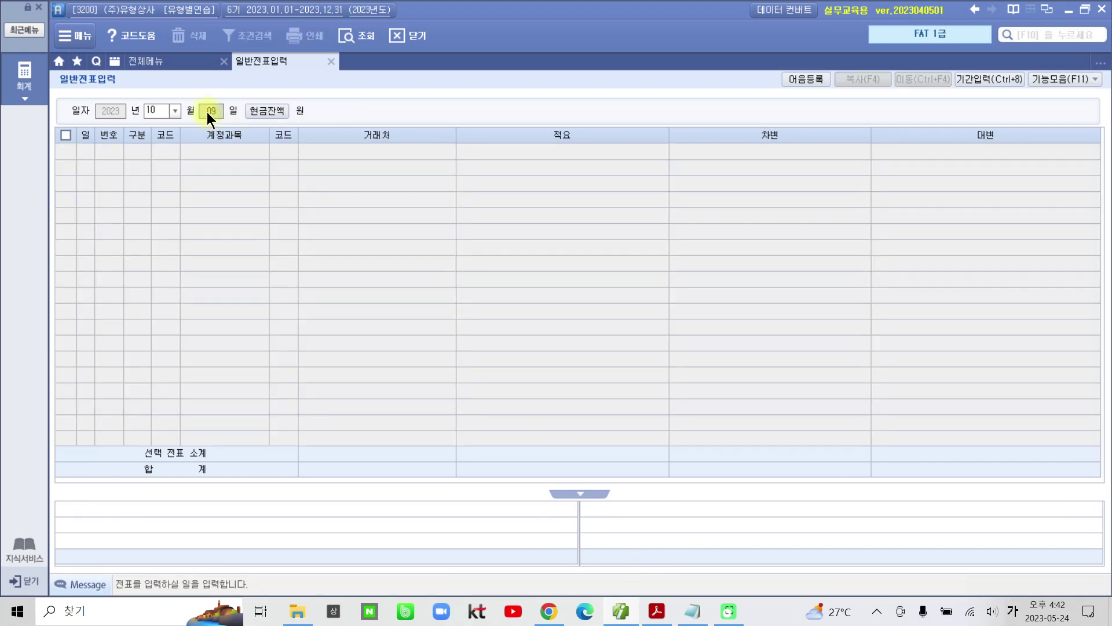
{"action": "type", "text": "07"}
{"action": "key", "text": "Return"}
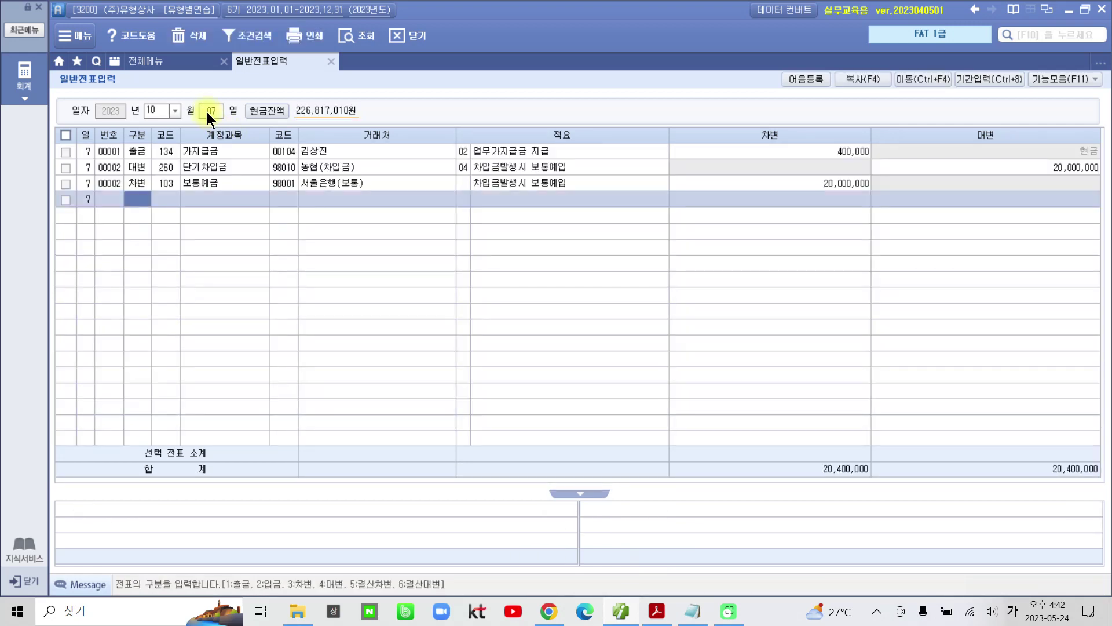
{"action": "left_click", "coordinate": [208, 163]}
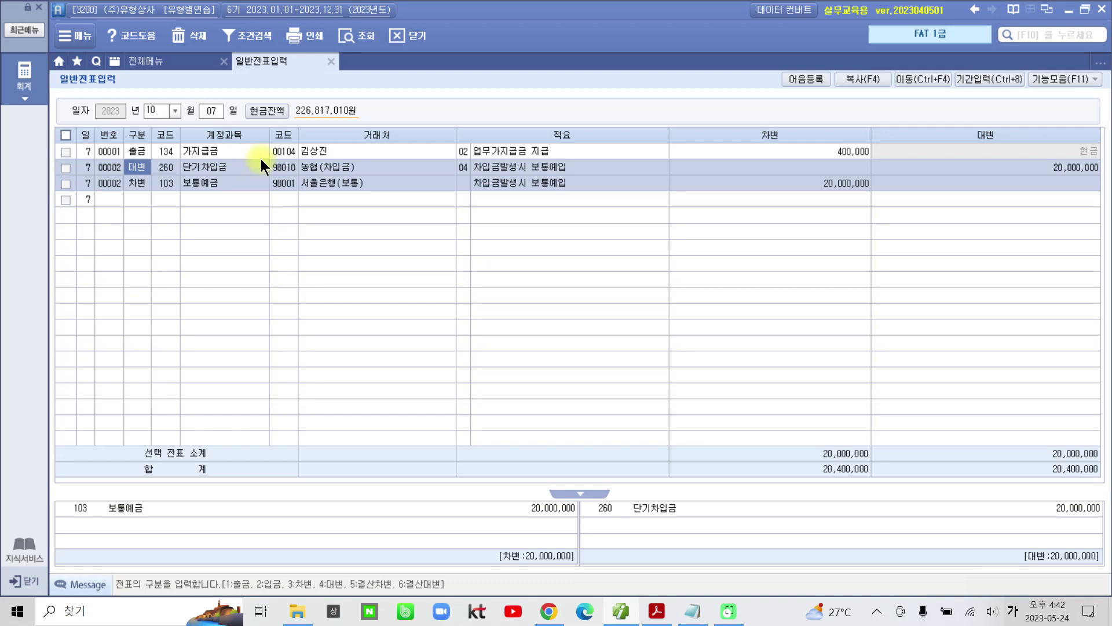
{"action": "left_click", "coordinate": [261, 155]}
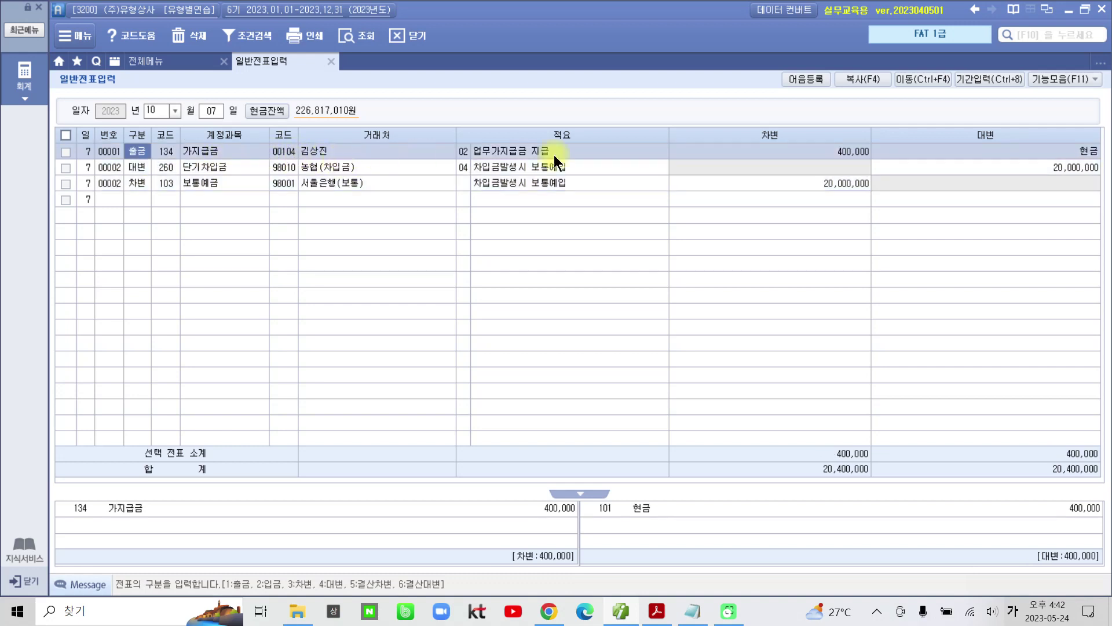
{"action": "left_click", "coordinate": [839, 154]}
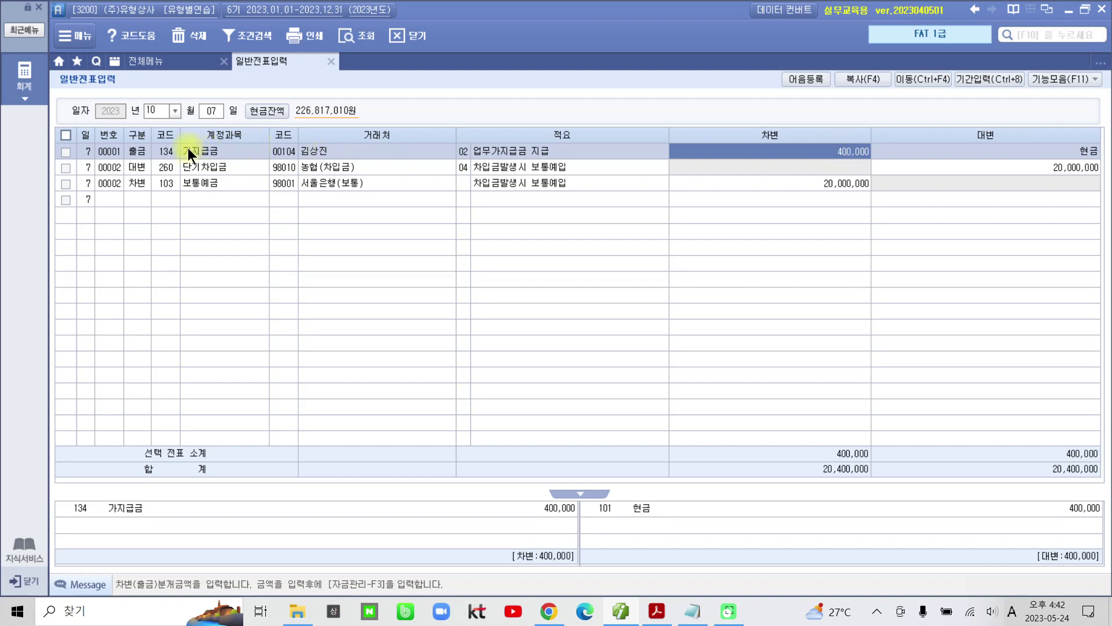
{"action": "left_click", "coordinate": [155, 151]}
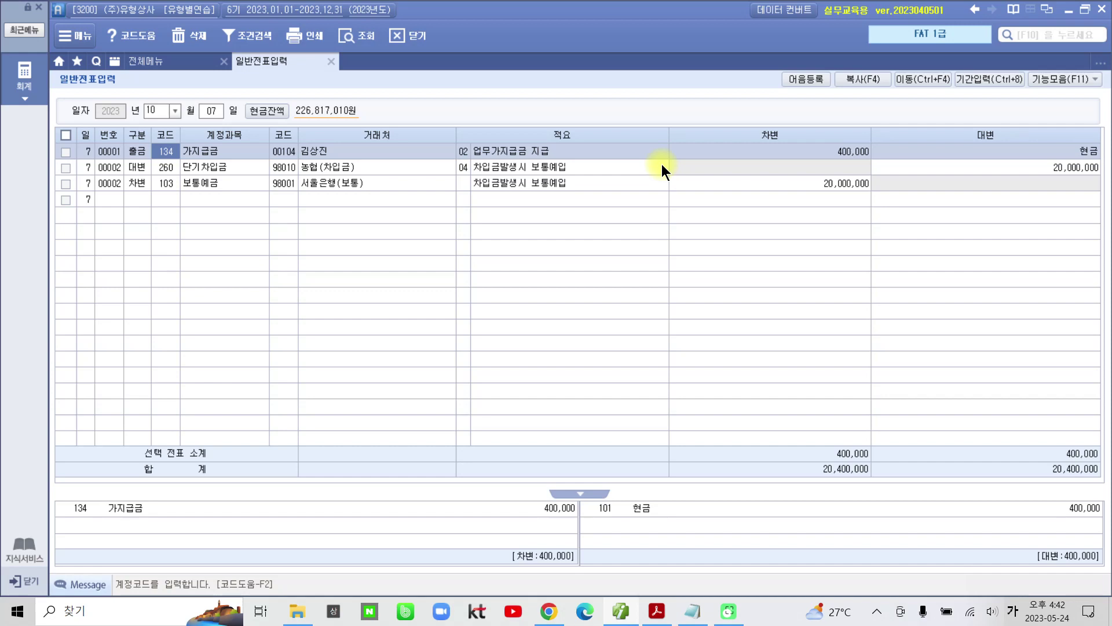
Go back to the practice PDF, review problem 10's expense amounts and advance, and highlight 현금으로 정산해
{"action": "left_click", "coordinate": [657, 611]}
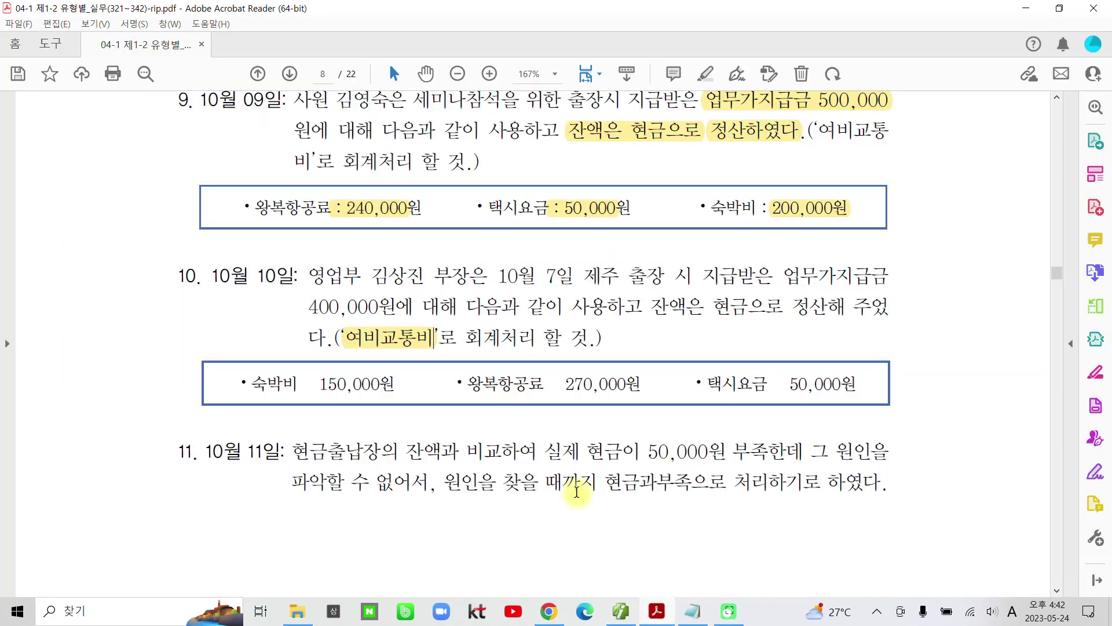
{"action": "left_click_drag", "start_coordinate": [299, 391], "coordinate": [400, 383]}
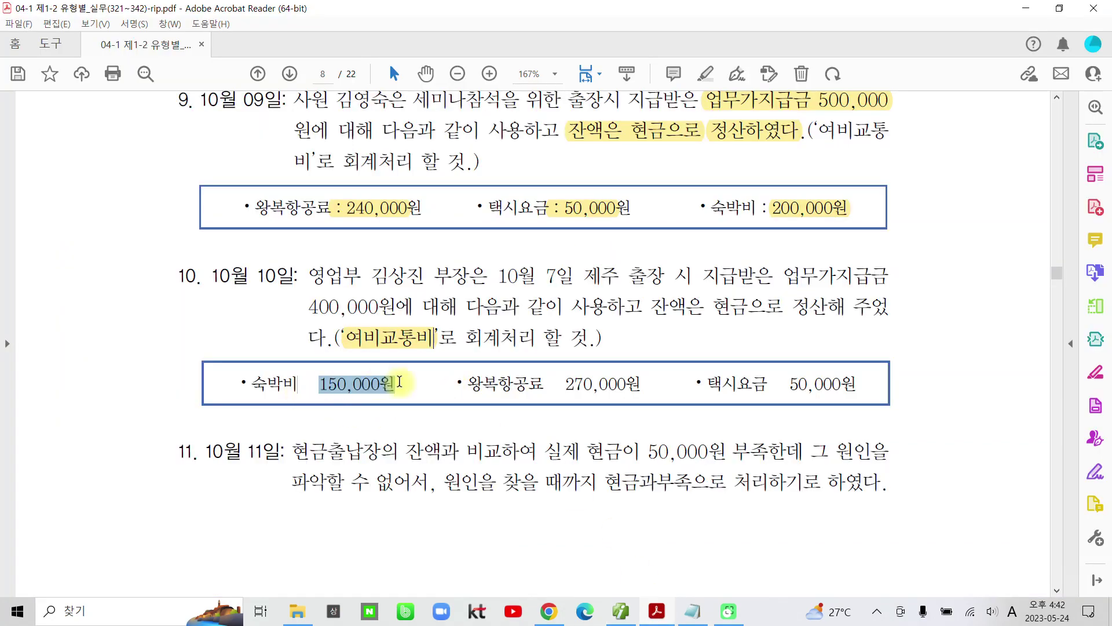
{"action": "left_click_drag", "start_coordinate": [582, 383], "coordinate": [601, 383]}
{"action": "left_click", "coordinate": [799, 387]}
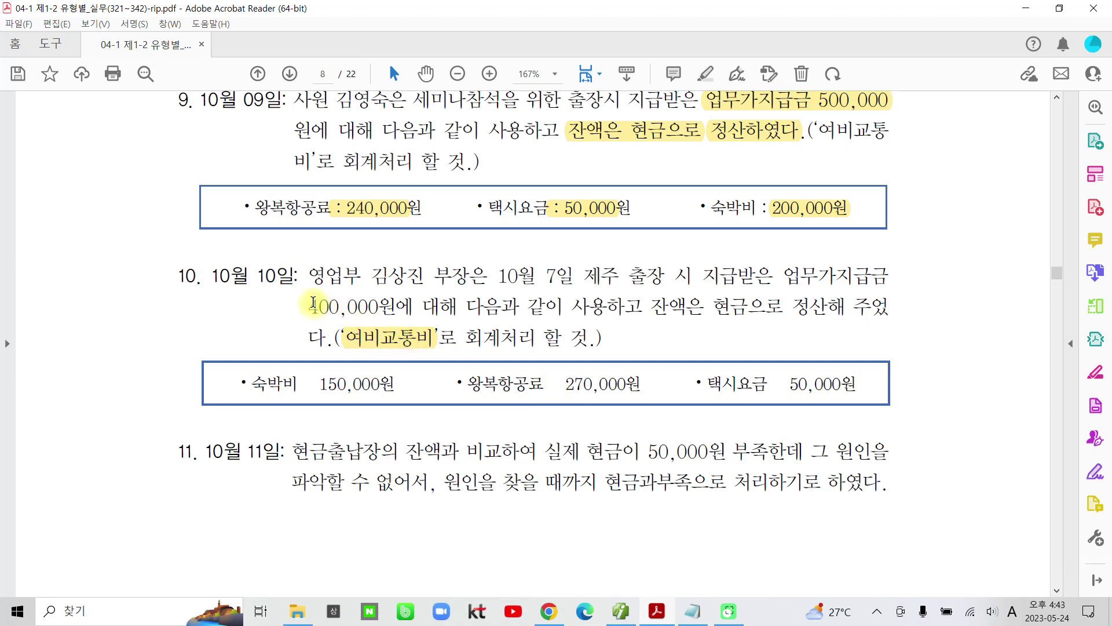
{"action": "left_click_drag", "start_coordinate": [313, 303], "coordinate": [379, 305]}
{"action": "left_click", "coordinate": [393, 339]}
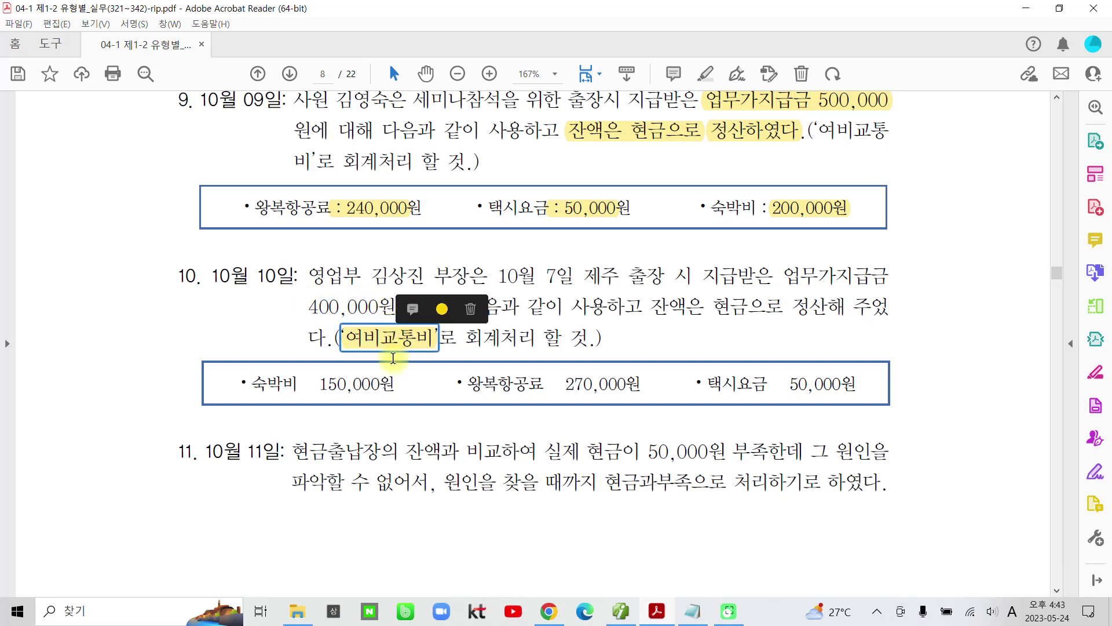
{"action": "left_click", "coordinate": [426, 374]}
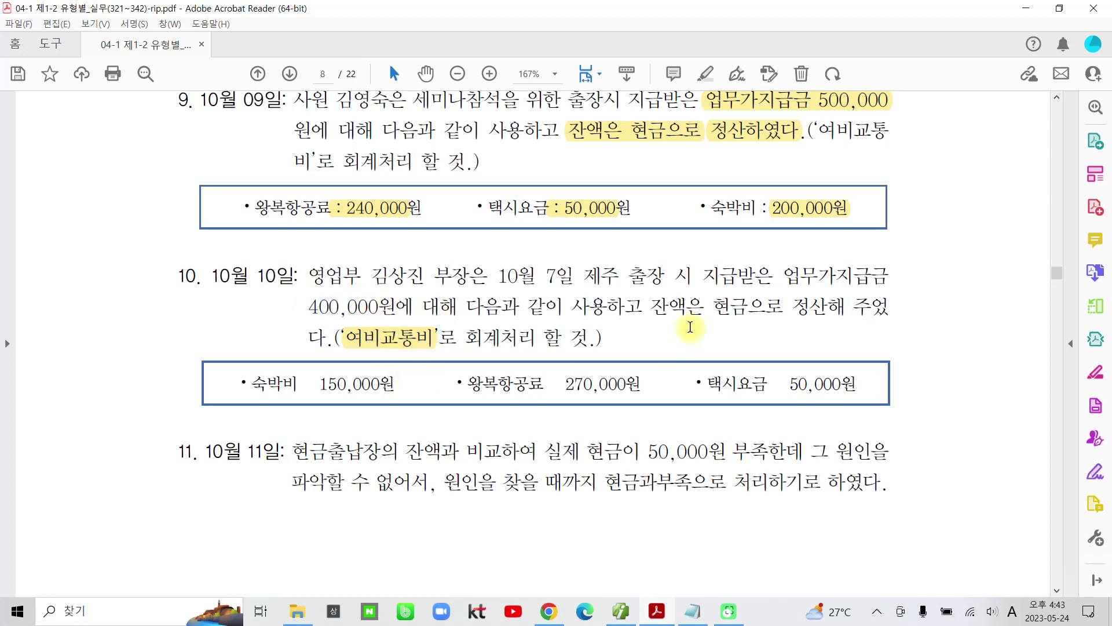
{"action": "left_click_drag", "start_coordinate": [711, 306], "coordinate": [844, 307]}
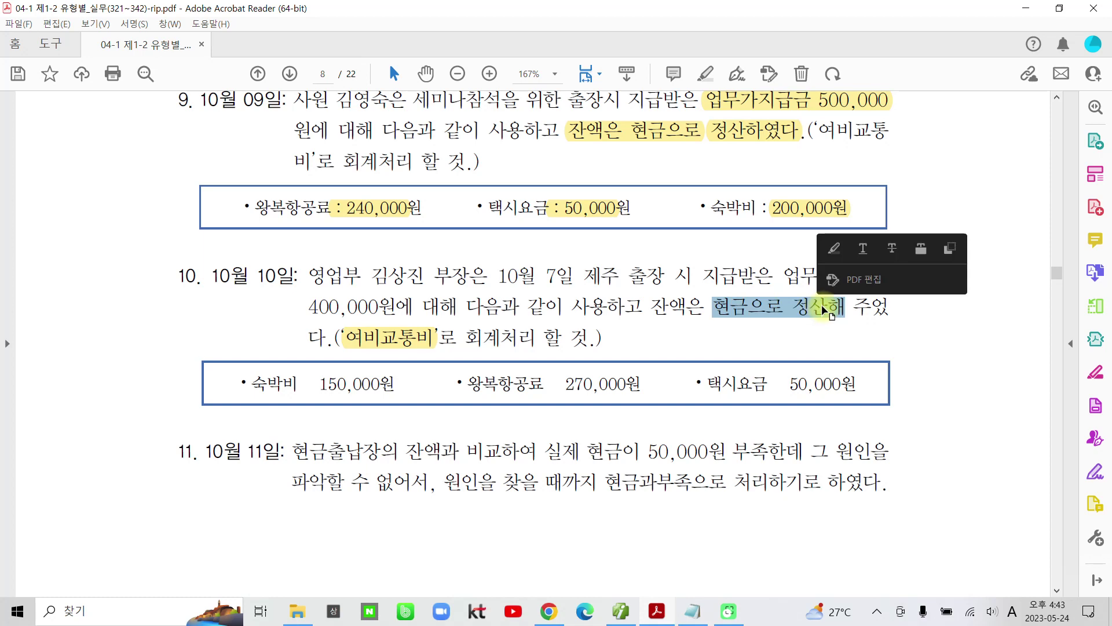
{"action": "left_click", "coordinate": [834, 249]}
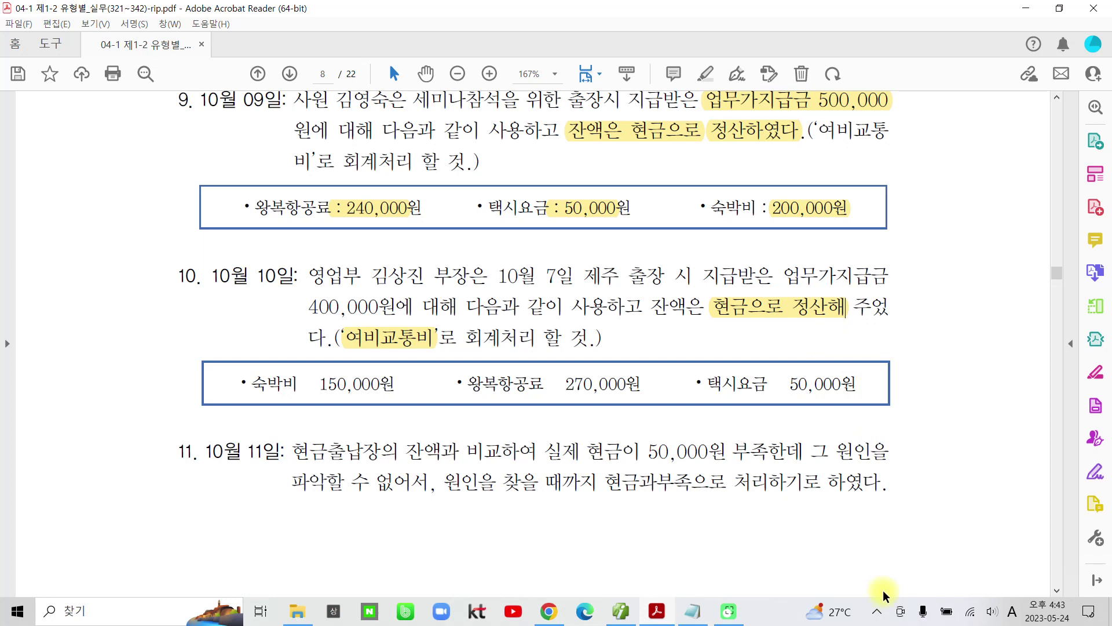
Switch to the accounting program, open October 10, and enter a 470,000 debit to 812 여비교통비 with description 01 출장여비 가지급정산
{"action": "left_click", "coordinate": [620, 611]}
{"action": "left_click", "coordinate": [210, 115]}
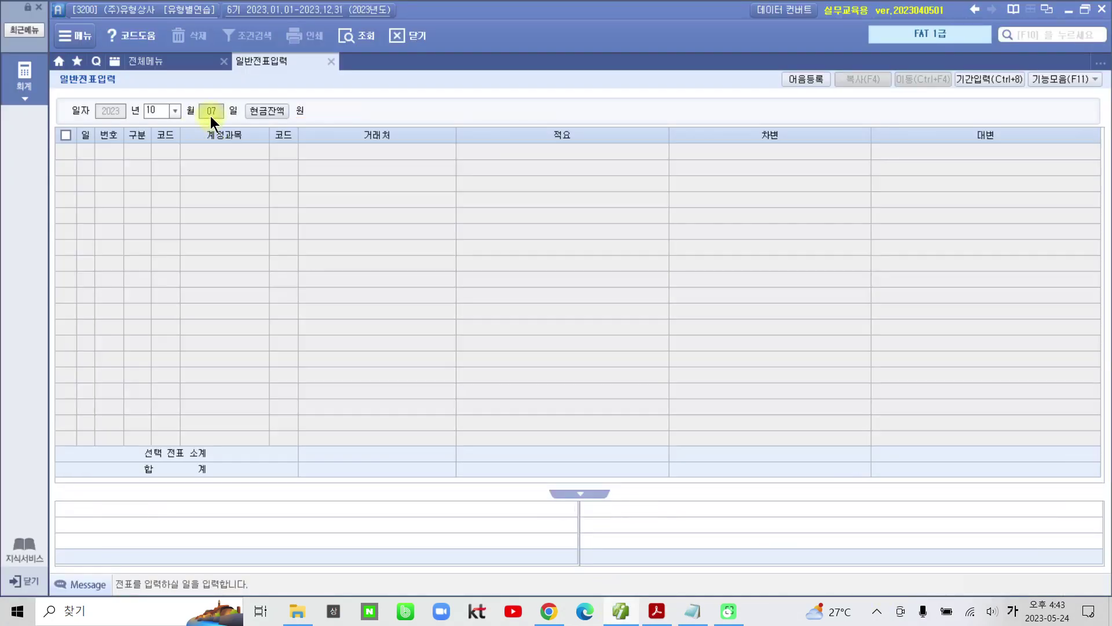
{"action": "type", "text": "10"}
{"action": "key", "text": "Return"}
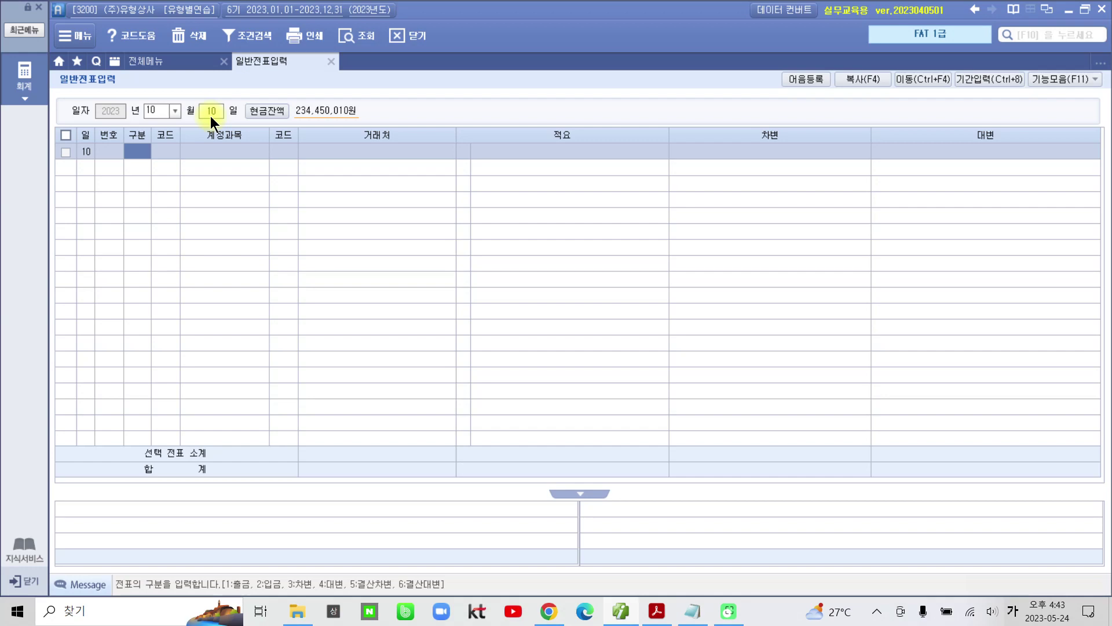
{"action": "type", "text": "3"}
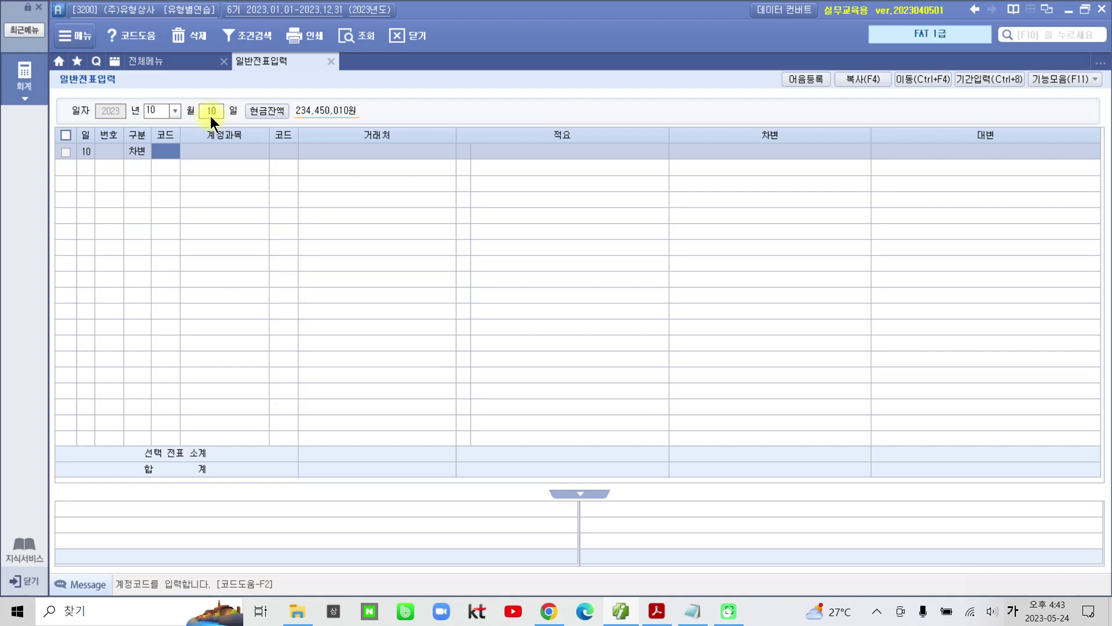
{"action": "type", "text": "812"}
{"action": "key", "text": "Return"}
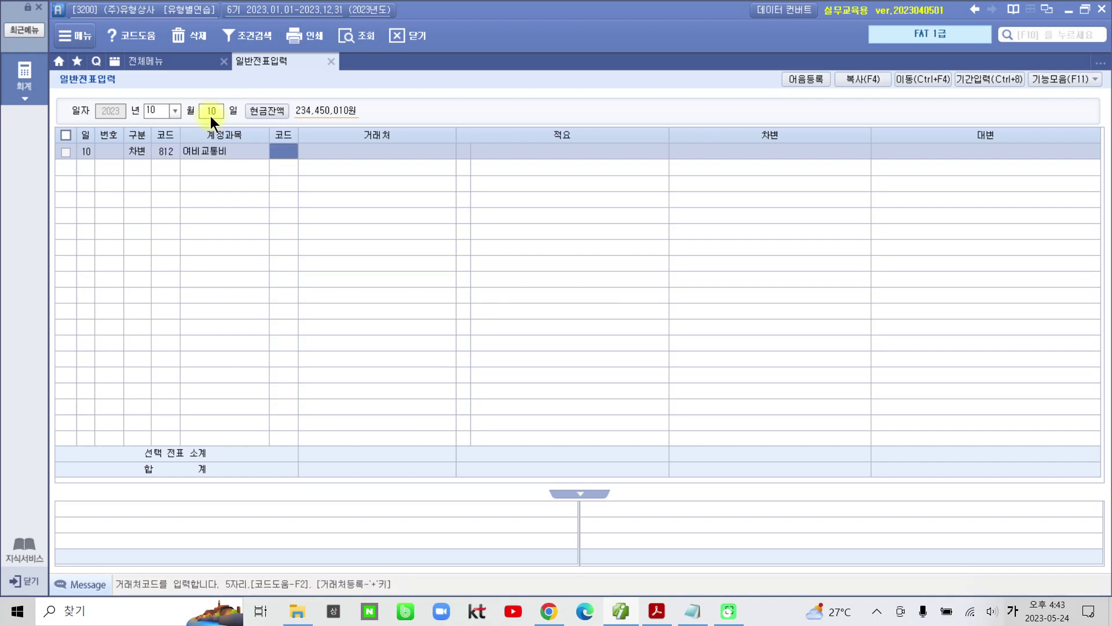
{"action": "key", "text": "Return"}
{"action": "key", "text": "Return"}
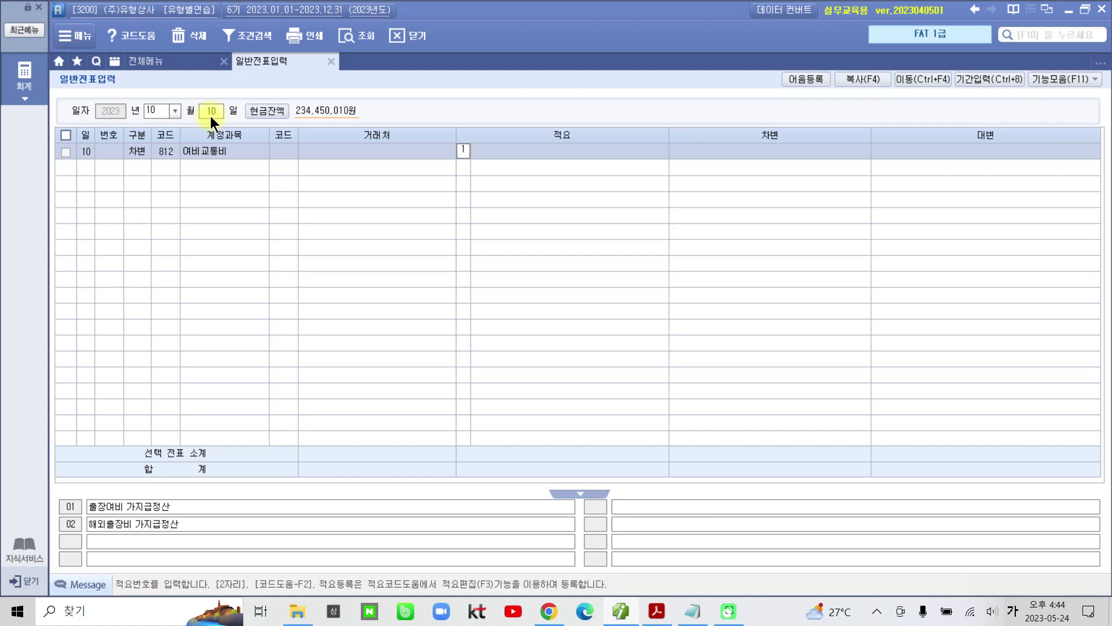
{"action": "key", "text": "Return"}
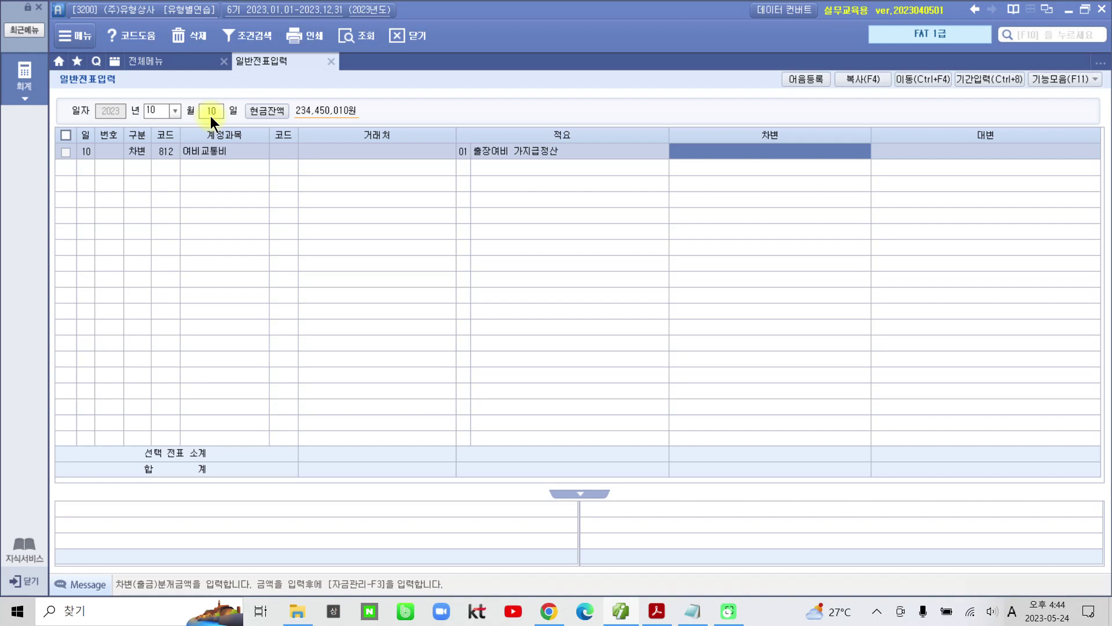
{"action": "type", "text": "4700000"}
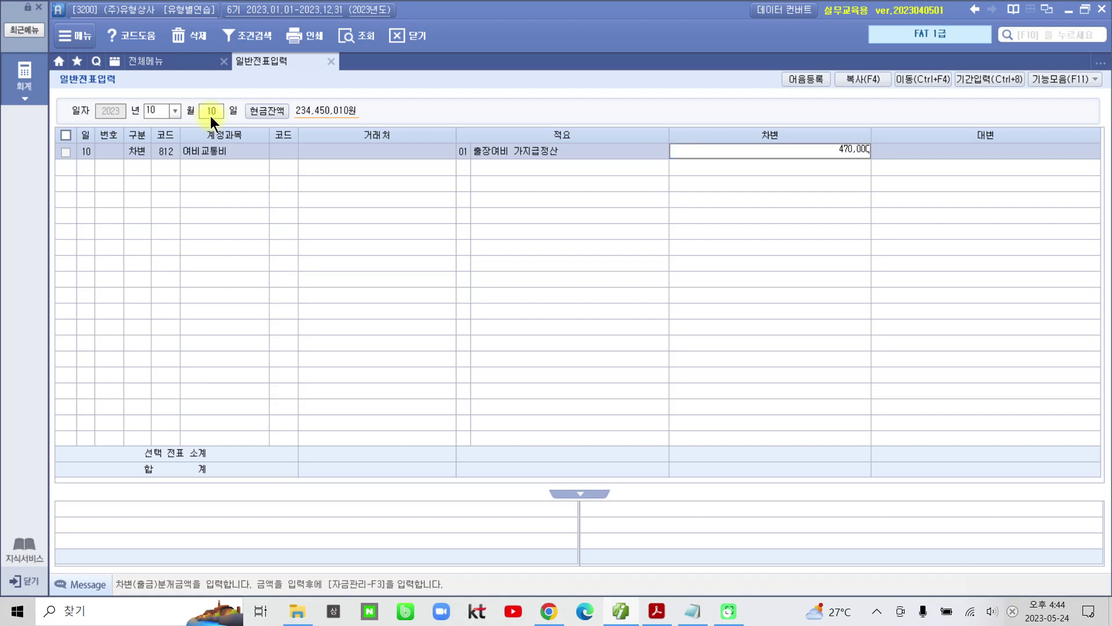
{"action": "key", "text": "Return"}
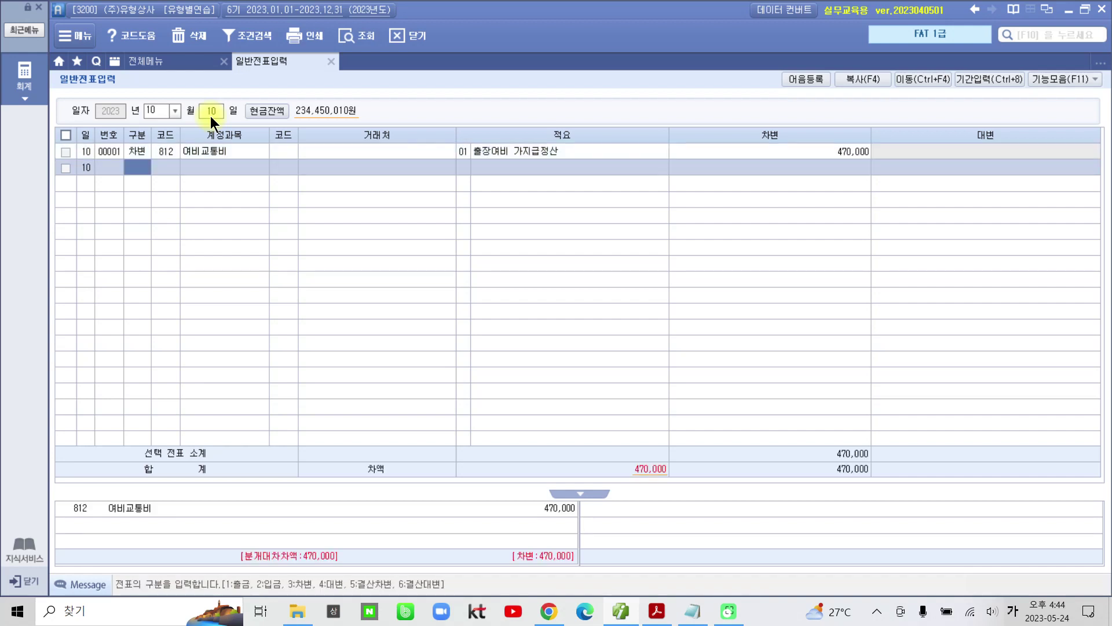
Add a credit line to 134 가지급금 for 400,000 with the travelling sales manager as trading partner
{"action": "type", "text": "4"}
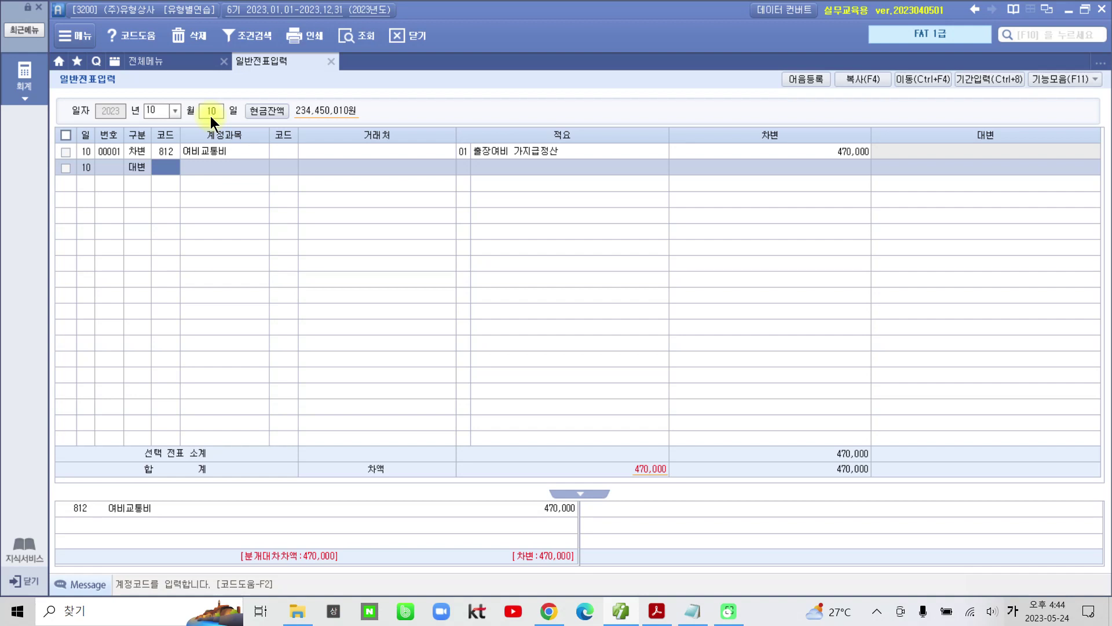
{"action": "type", "text": "가지"}
{"action": "key", "text": "Return"}
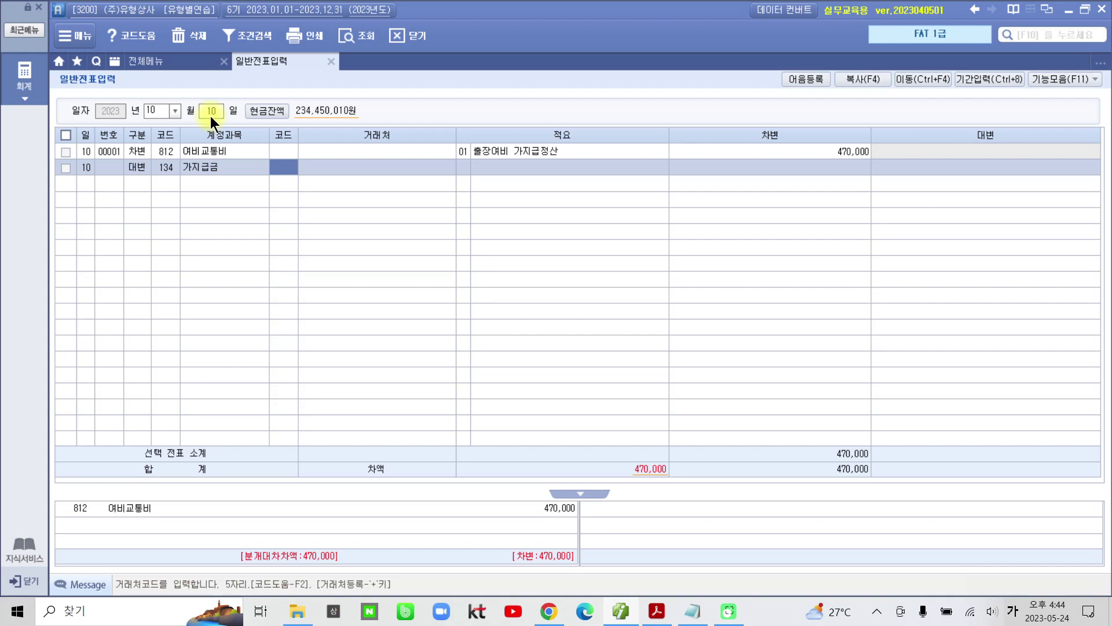
{"action": "type", "text": "김상"}
{"action": "key", "text": "Return"}
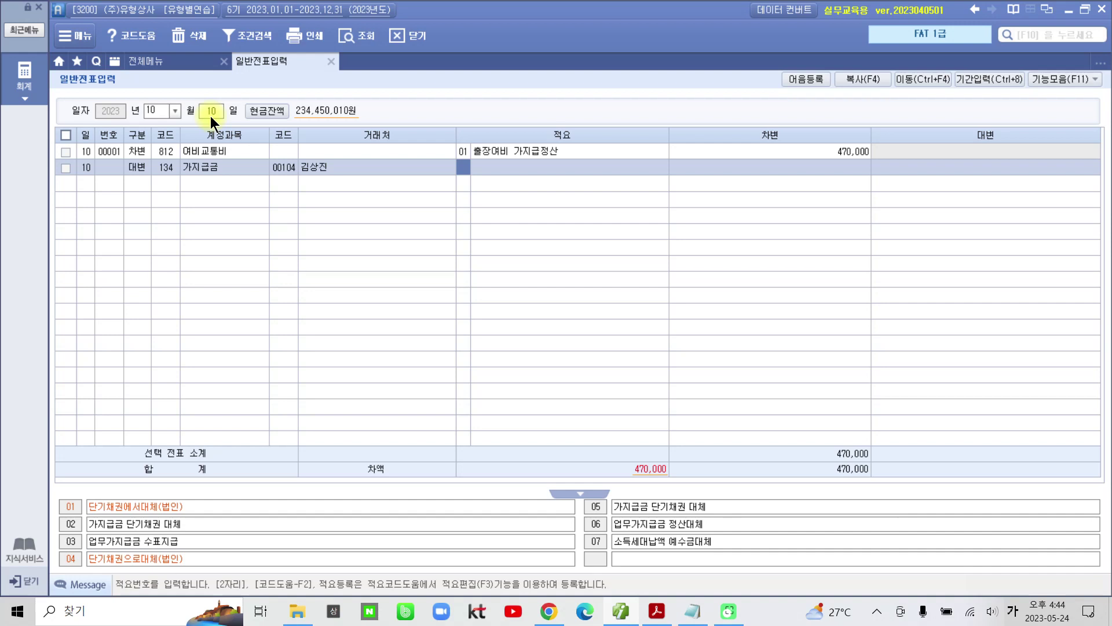
{"action": "key", "text": "Return"}
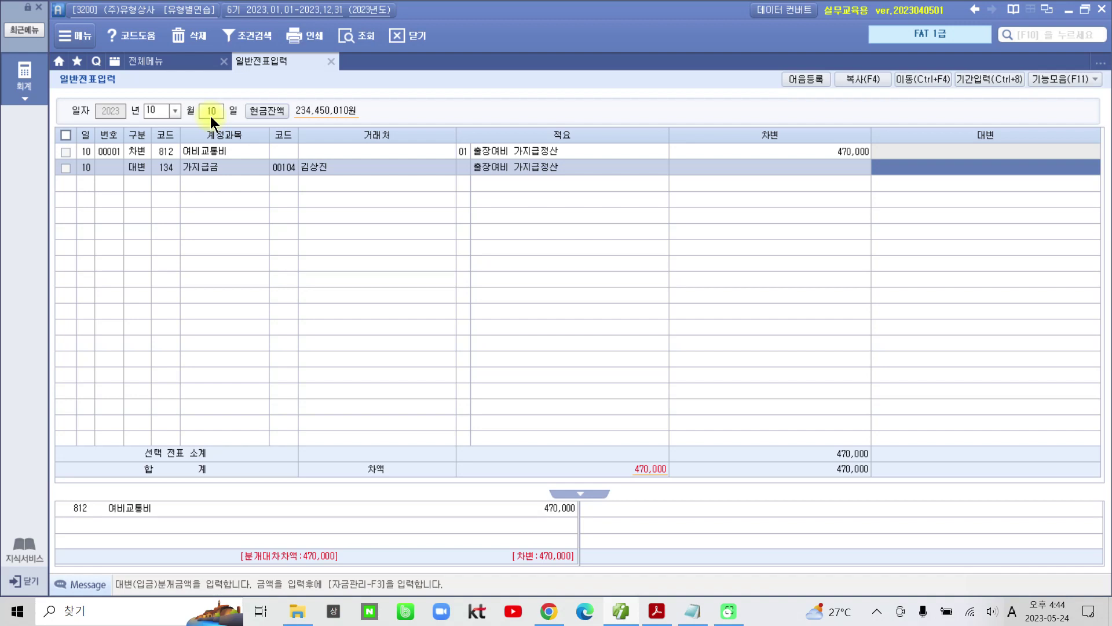
{"action": "type", "text": "4000000"}
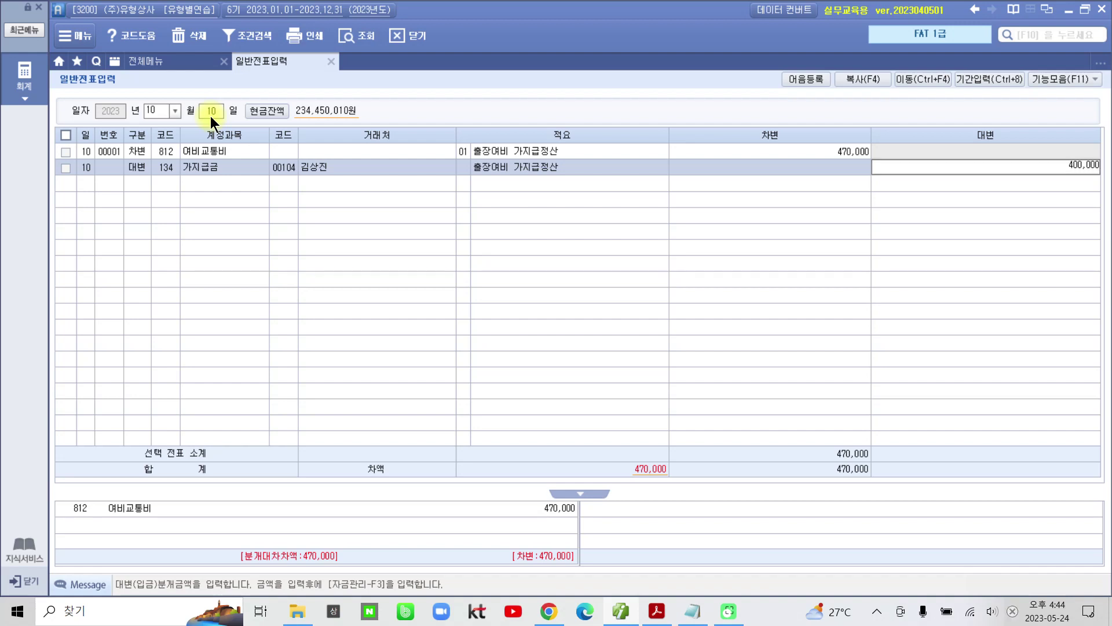
{"action": "key", "text": "Return"}
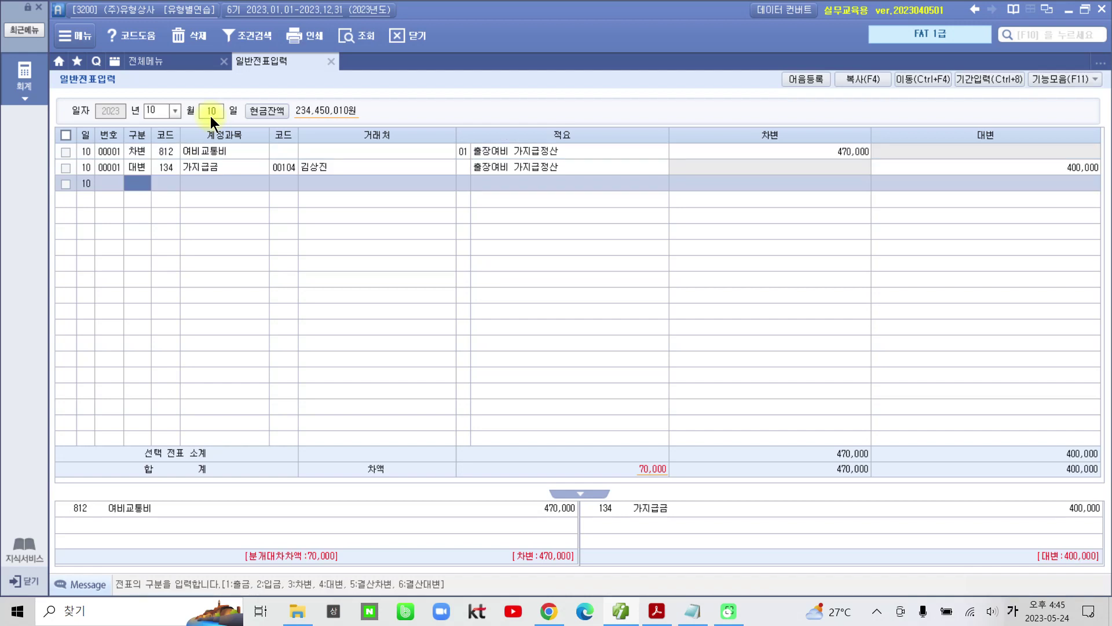
Complete the October 10 voucher with a credit line to 101 현금 for 70,000
{"action": "mouse_move", "coordinate": [693, 457]}
{"action": "left_mouse_down"}
{"action": "mouse_move", "coordinate": [331, 474]}
{"action": "mouse_move", "coordinate": [661, 420]}
{"action": "mouse_move", "coordinate": [665, 498]}
{"action": "left_mouse_up"}
{"action": "type", "text": "4"}
{"action": "key", "text": "Return"}
{"action": "type", "text": "101"}
{"action": "key", "text": "Return"}
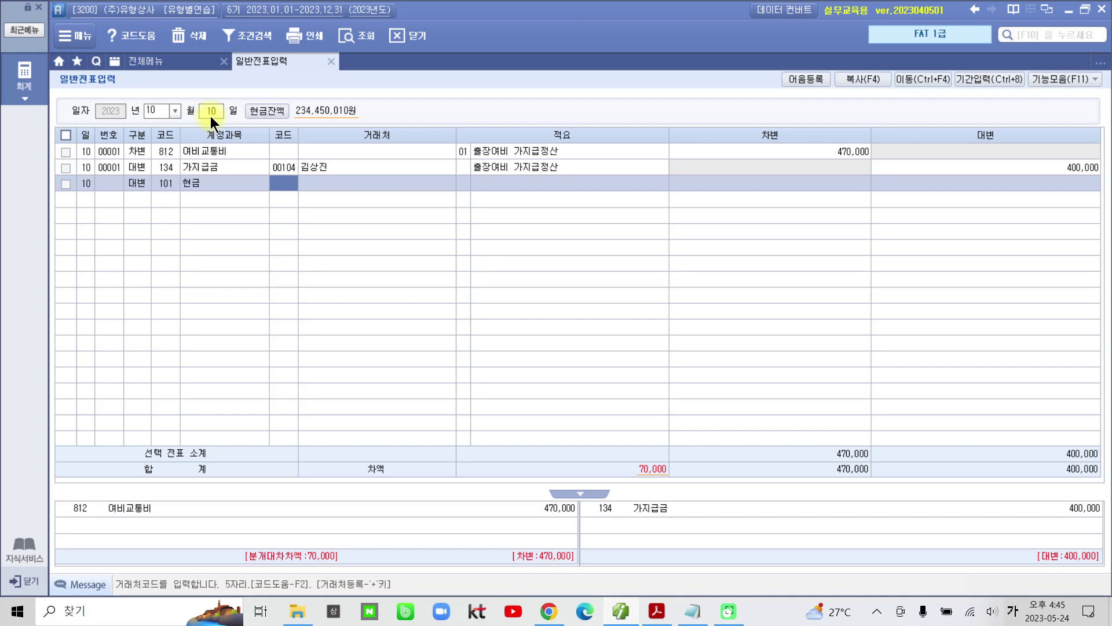
{"action": "key", "text": "Return"}
{"action": "key", "text": "Return"}
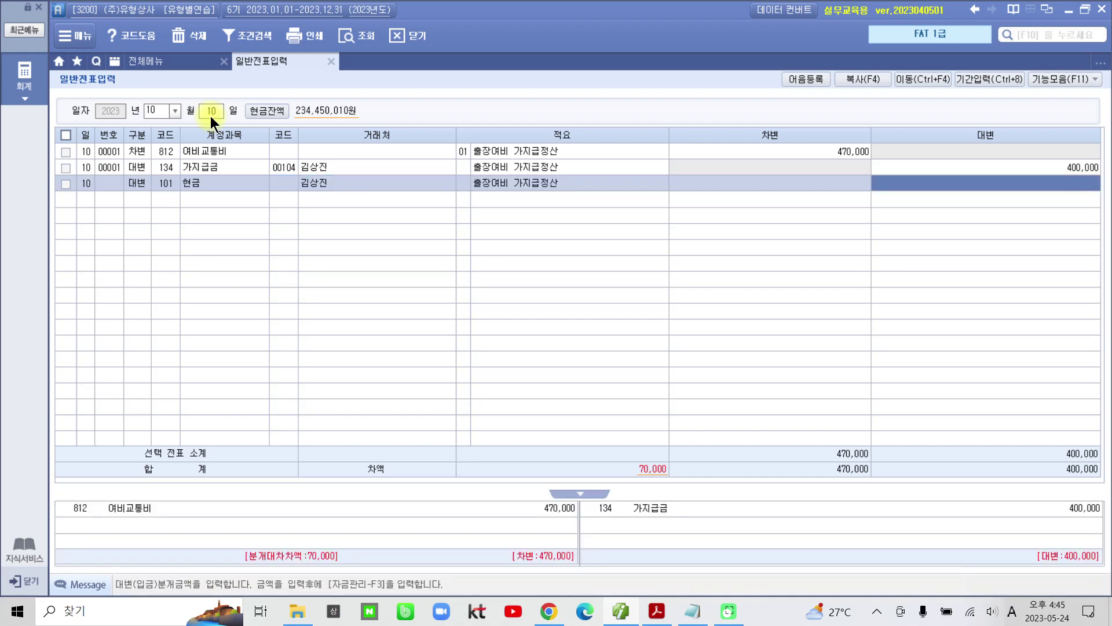
{"action": "type", "text": "700000"}
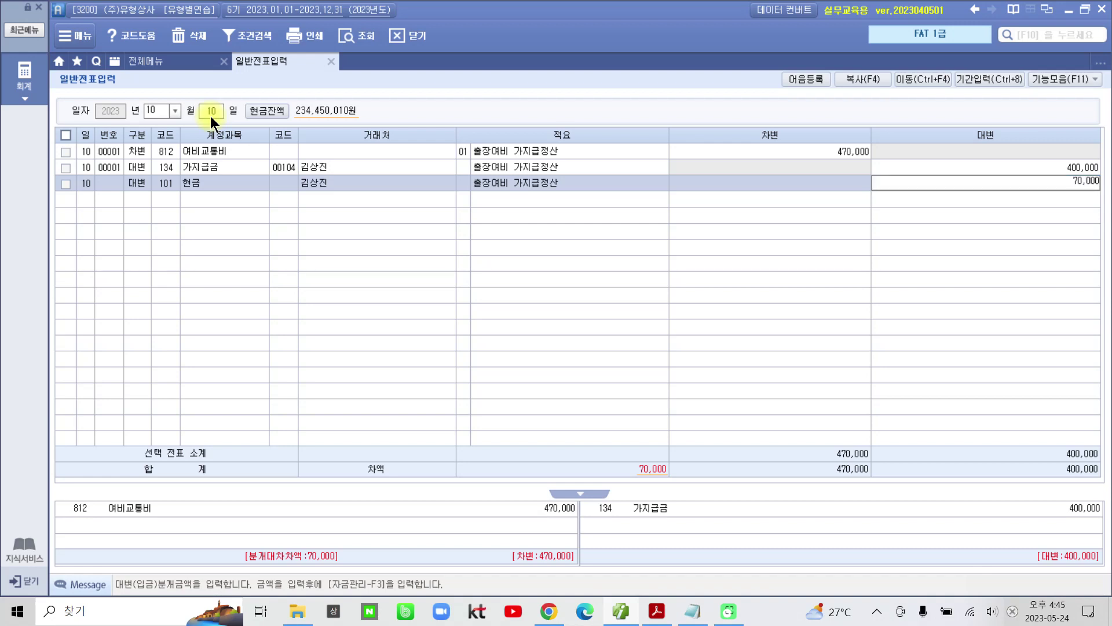
{"action": "key", "text": "Return"}
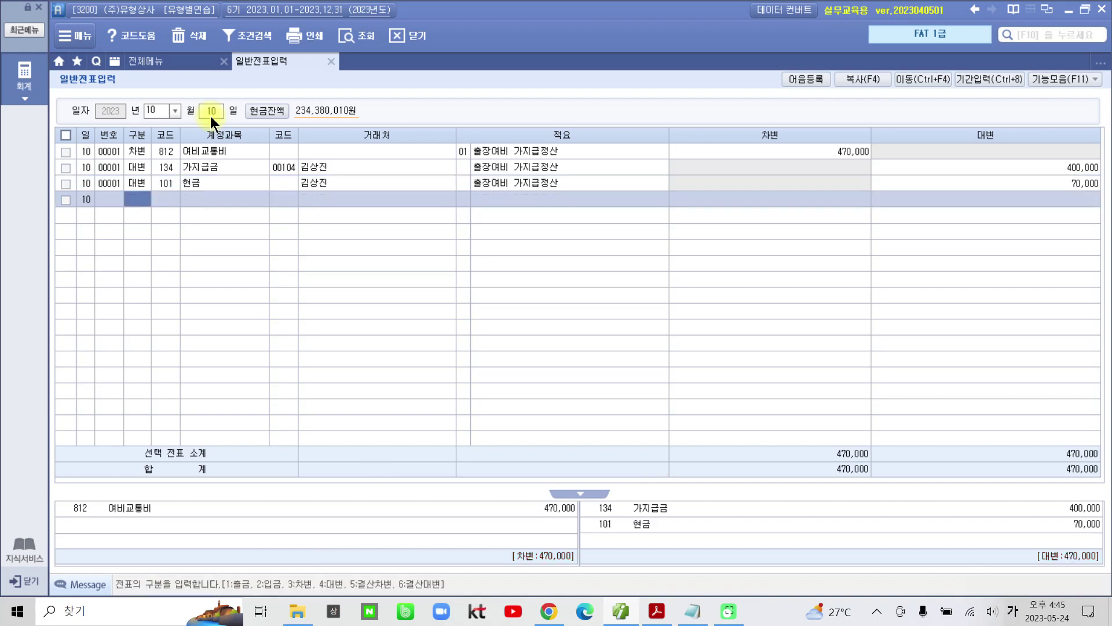
Review the trading partner and description on the 현금 line, marking them in red and clearing the marks
{"action": "left_click", "coordinate": [581, 170]}
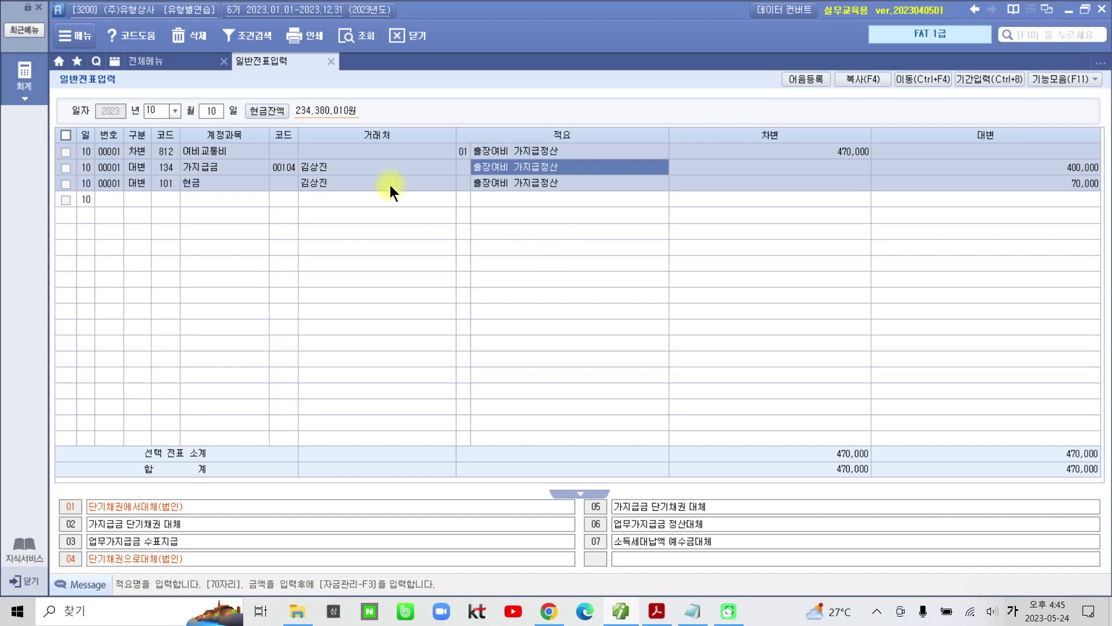
{"action": "left_click", "coordinate": [394, 189]}
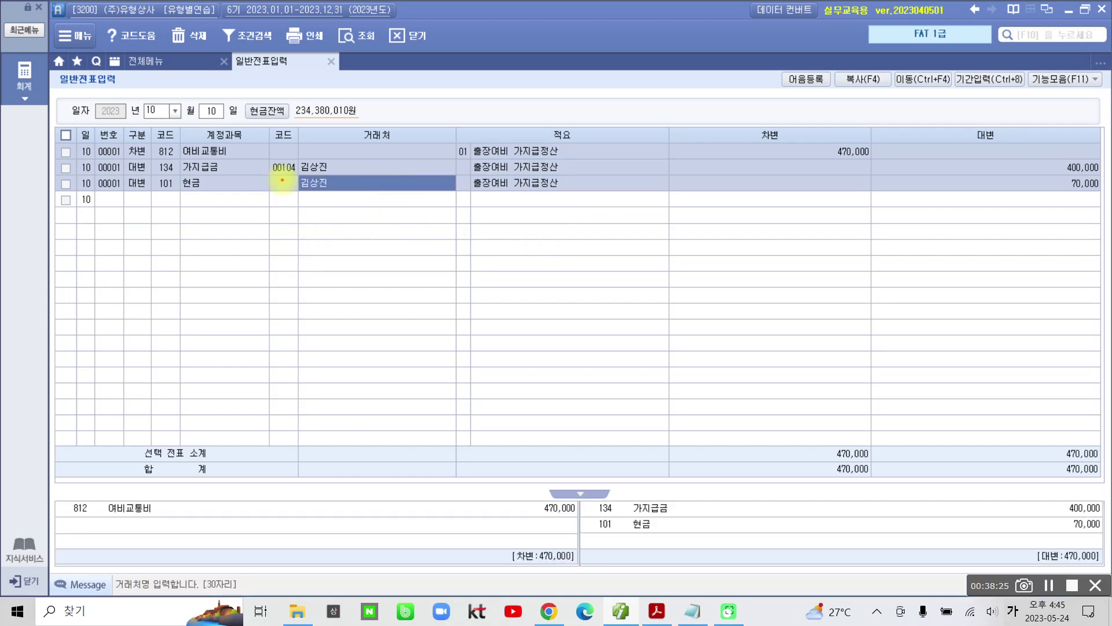
{"action": "mouse_move", "coordinate": [305, 178]}
{"action": "left_mouse_down"}
{"action": "mouse_move", "coordinate": [339, 183]}
{"action": "mouse_move", "coordinate": [328, 182]}
{"action": "left_mouse_up"}
{"action": "mouse_move", "coordinate": [538, 185]}
{"action": "left_mouse_down"}
{"action": "mouse_move", "coordinate": [490, 185]}
{"action": "mouse_move", "coordinate": [524, 186]}
{"action": "left_mouse_up"}
{"action": "key", "text": "Escape"}
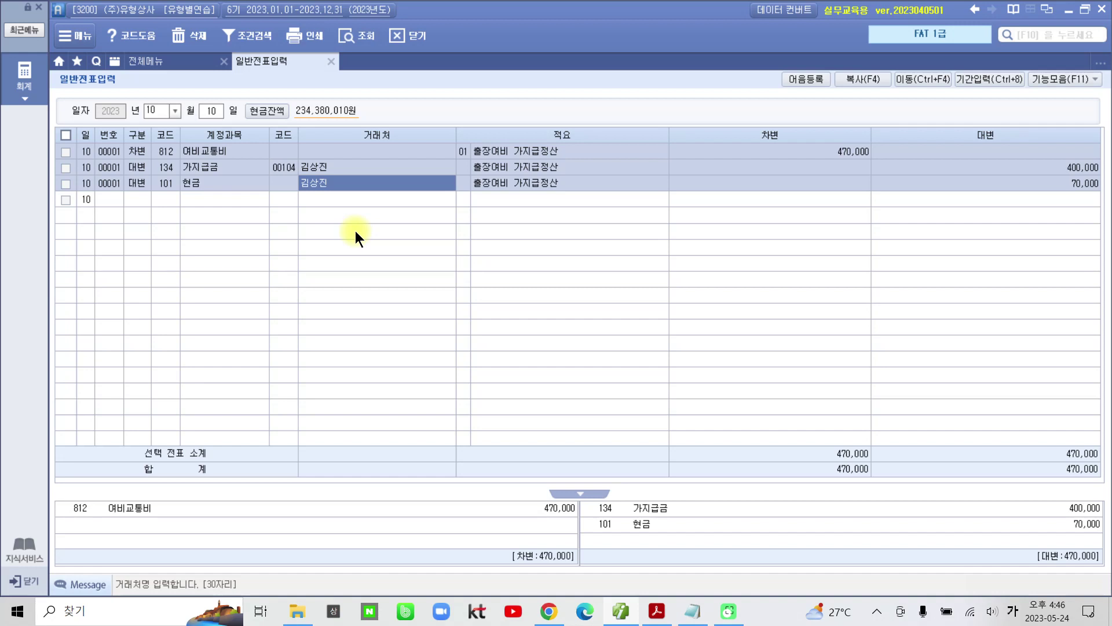
Handwrite "영업이익에 영향?" in red below the voucher lines and underline 영업이익에 and 영향
{"action": "mouse_move", "coordinate": [293, 299]}
{"action": "left_mouse_down"}
{"action": "mouse_move", "coordinate": [297, 286]}
{"action": "mouse_move", "coordinate": [347, 293]}
{"action": "mouse_move", "coordinate": [343, 348]}
{"action": "mouse_move", "coordinate": [399, 315]}
{"action": "mouse_move", "coordinate": [409, 342]}
{"action": "mouse_move", "coordinate": [434, 347]}
{"action": "mouse_move", "coordinate": [467, 315]}
{"action": "mouse_move", "coordinate": [549, 317]}
{"action": "mouse_move", "coordinate": [558, 342]}
{"action": "mouse_move", "coordinate": [591, 359]}
{"action": "mouse_move", "coordinate": [628, 325]}
{"action": "mouse_move", "coordinate": [652, 351]}
{"action": "left_mouse_up"}
{"action": "mouse_move", "coordinate": [735, 307]}
{"action": "left_mouse_down"}
{"action": "mouse_move", "coordinate": [766, 290]}
{"action": "mouse_move", "coordinate": [747, 363]}
{"action": "mouse_move", "coordinate": [800, 315]}
{"action": "mouse_move", "coordinate": [847, 310]}
{"action": "mouse_move", "coordinate": [830, 348]}
{"action": "left_mouse_up"}
{"action": "mouse_move", "coordinate": [892, 266]}
{"action": "left_mouse_down"}
{"action": "mouse_move", "coordinate": [913, 327]}
{"action": "mouse_move", "coordinate": [902, 342]}
{"action": "left_mouse_up"}
{"action": "left_click_drag", "start_coordinate": [268, 386], "coordinate": [598, 375]}
{"action": "left_click_drag", "start_coordinate": [714, 395], "coordinate": [867, 384]}
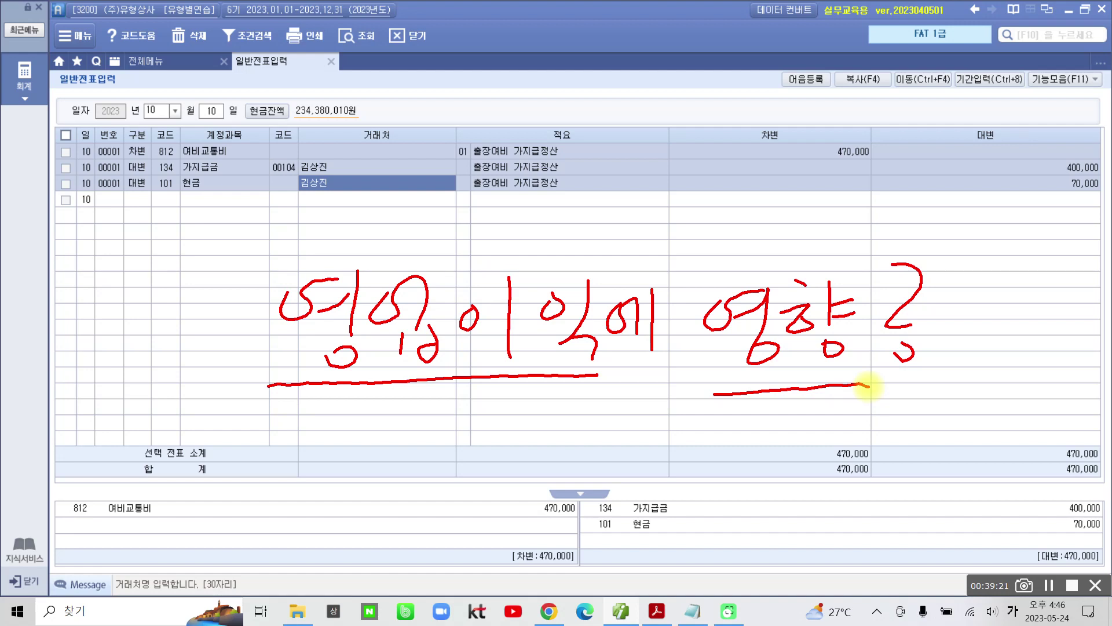
Circle 여비교통비 in red in the journal entry and handwrite 판관비 beside it
{"action": "mouse_move", "coordinate": [111, 550]}
{"action": "left_mouse_down"}
{"action": "mouse_move", "coordinate": [71, 499]}
{"action": "mouse_move", "coordinate": [171, 510]}
{"action": "mouse_move", "coordinate": [136, 553]}
{"action": "left_mouse_up"}
{"action": "mouse_move", "coordinate": [196, 482]}
{"action": "left_mouse_down"}
{"action": "mouse_move", "coordinate": [227, 468]}
{"action": "mouse_move", "coordinate": [212, 505]}
{"action": "left_mouse_up"}
{"action": "mouse_move", "coordinate": [230, 476]}
{"action": "left_mouse_down"}
{"action": "mouse_move", "coordinate": [209, 520]}
{"action": "mouse_move", "coordinate": [256, 514]}
{"action": "mouse_move", "coordinate": [280, 489]}
{"action": "mouse_move", "coordinate": [335, 505]}
{"action": "mouse_move", "coordinate": [350, 472]}
{"action": "mouse_move", "coordinate": [372, 499]}
{"action": "left_mouse_up"}
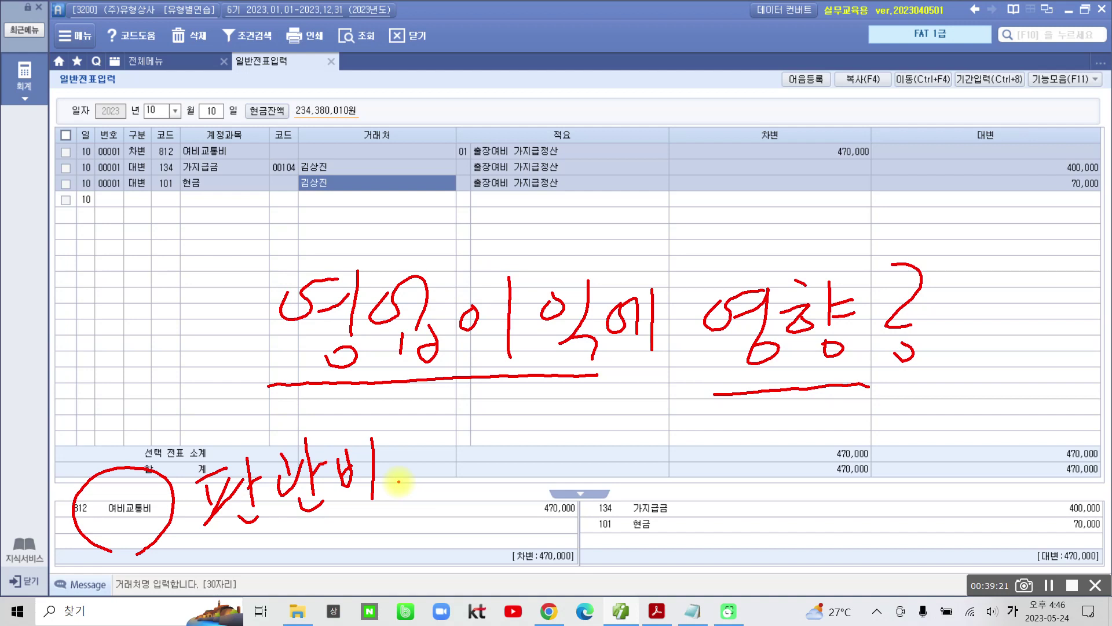
Draw upward and downward red arrows beneath the credit amounts and continue the red annotations over the voucher
{"action": "mouse_move", "coordinate": [1044, 186]}
{"action": "left_mouse_down"}
{"action": "mouse_move", "coordinate": [1042, 293]}
{"action": "mouse_move", "coordinate": [1018, 215]}
{"action": "left_mouse_up"}
{"action": "left_click_drag", "start_coordinate": [1050, 188], "coordinate": [1079, 218]}
{"action": "left_click_drag", "start_coordinate": [993, 285], "coordinate": [990, 416]}
{"action": "left_click_drag", "start_coordinate": [1019, 384], "coordinate": [989, 417]}
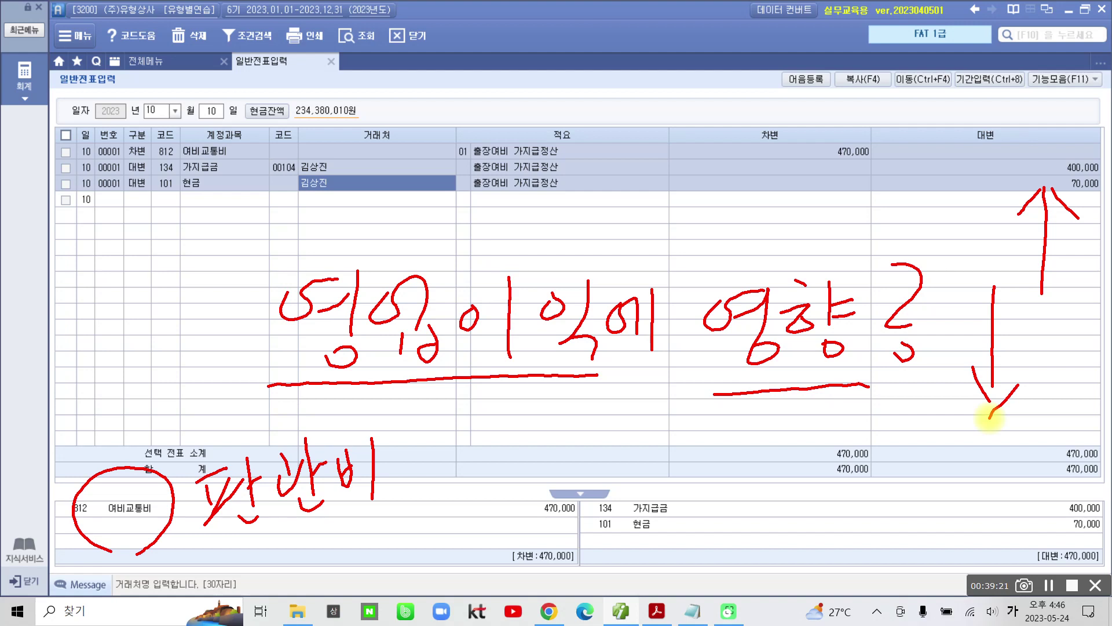
{"action": "mouse_move", "coordinate": [272, 379]}
{"action": "left_mouse_down"}
{"action": "mouse_move", "coordinate": [248, 355]}
{"action": "mouse_move", "coordinate": [567, 249]}
{"action": "mouse_move", "coordinate": [621, 358]}
{"action": "left_mouse_up"}
{"action": "mouse_move", "coordinate": [577, 537]}
{"action": "left_mouse_down"}
{"action": "mouse_move", "coordinate": [525, 538]}
{"action": "mouse_move", "coordinate": [599, 489]}
{"action": "mouse_move", "coordinate": [592, 528]}
{"action": "left_mouse_up"}
{"action": "mouse_move", "coordinate": [914, 408]}
{"action": "left_mouse_down"}
{"action": "mouse_move", "coordinate": [935, 409]}
{"action": "mouse_move", "coordinate": [963, 447]}
{"action": "mouse_move", "coordinate": [993, 427]}
{"action": "mouse_move", "coordinate": [964, 467]}
{"action": "mouse_move", "coordinate": [1002, 445]}
{"action": "mouse_move", "coordinate": [1035, 444]}
{"action": "mouse_move", "coordinate": [1043, 458]}
{"action": "left_mouse_up"}
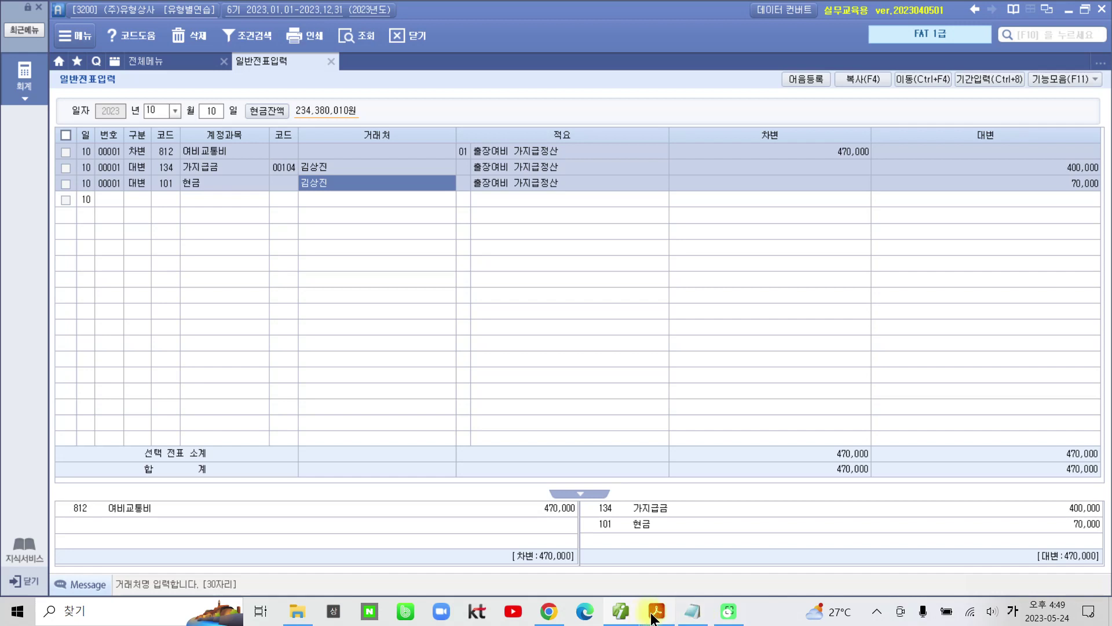
Switch to the practice PDF in Adobe Reader and highlight "50,000원 부족한데" and 현금과부족 in problem 11
{"action": "mouse_move", "coordinate": [661, 618]}
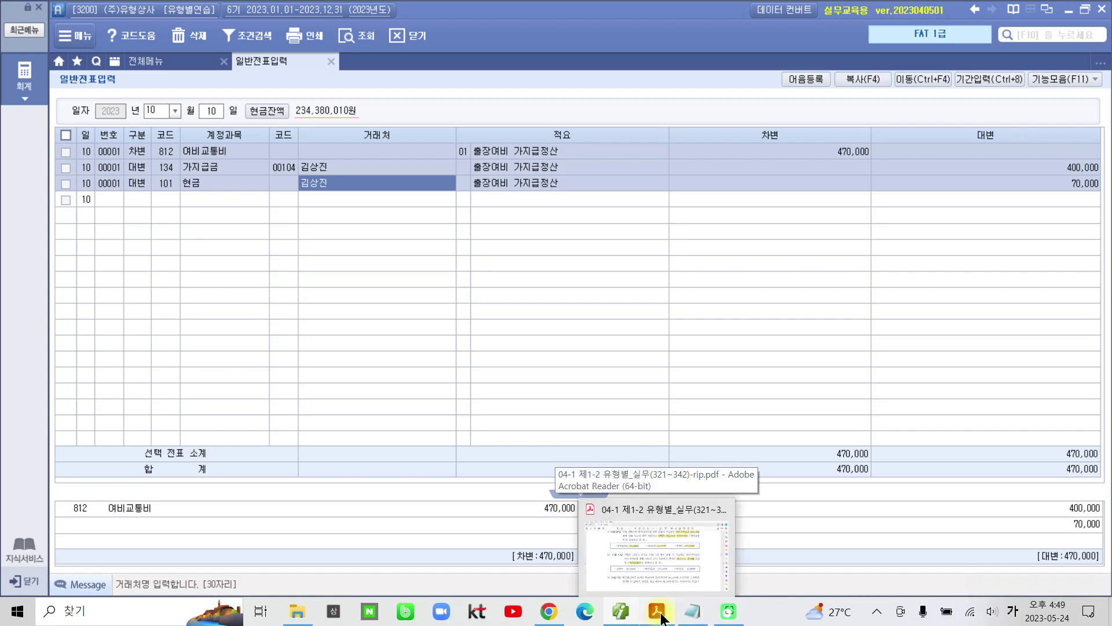
{"action": "left_click", "coordinate": [644, 574]}
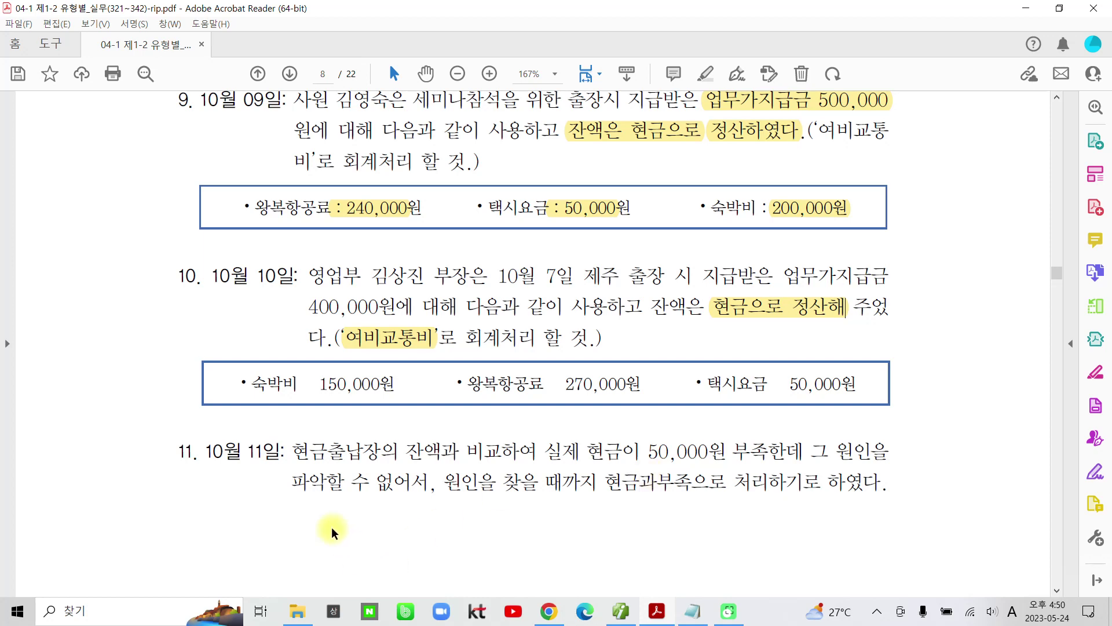
{"action": "scroll", "coordinate": [326, 451], "scroll_direction": "down", "scroll_amount": 1}
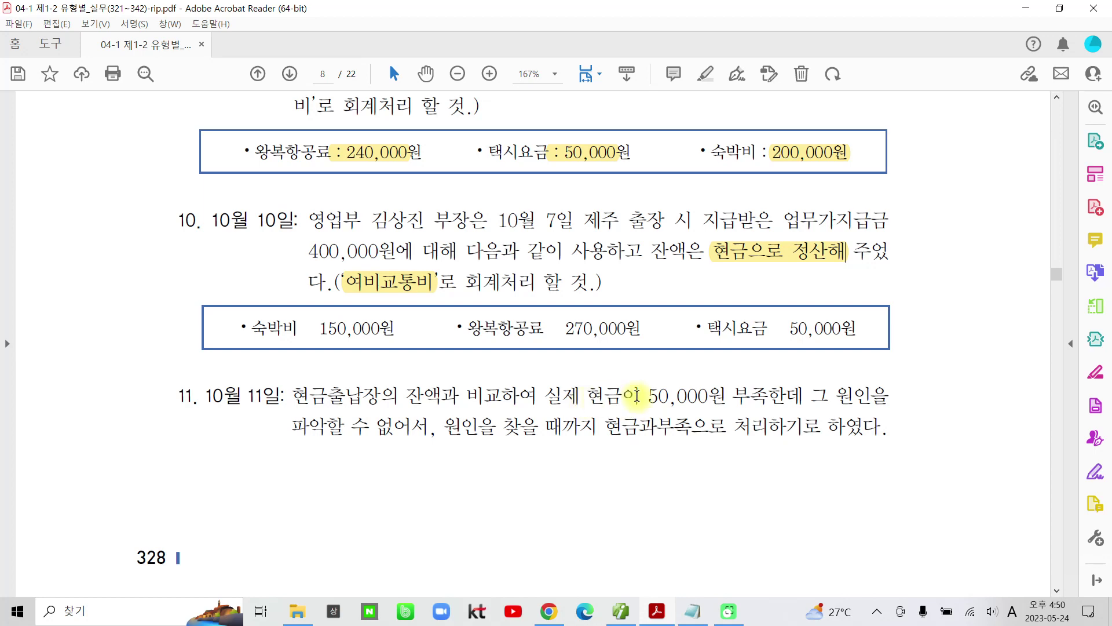
{"action": "left_click_drag", "start_coordinate": [637, 396], "coordinate": [804, 396]}
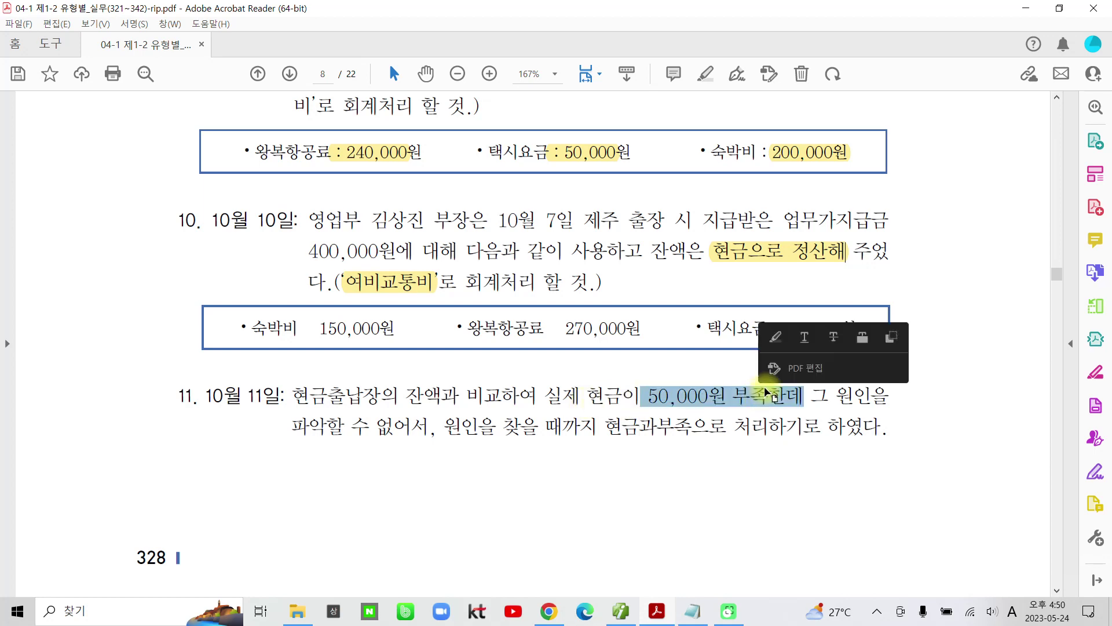
{"action": "left_click", "coordinate": [774, 340]}
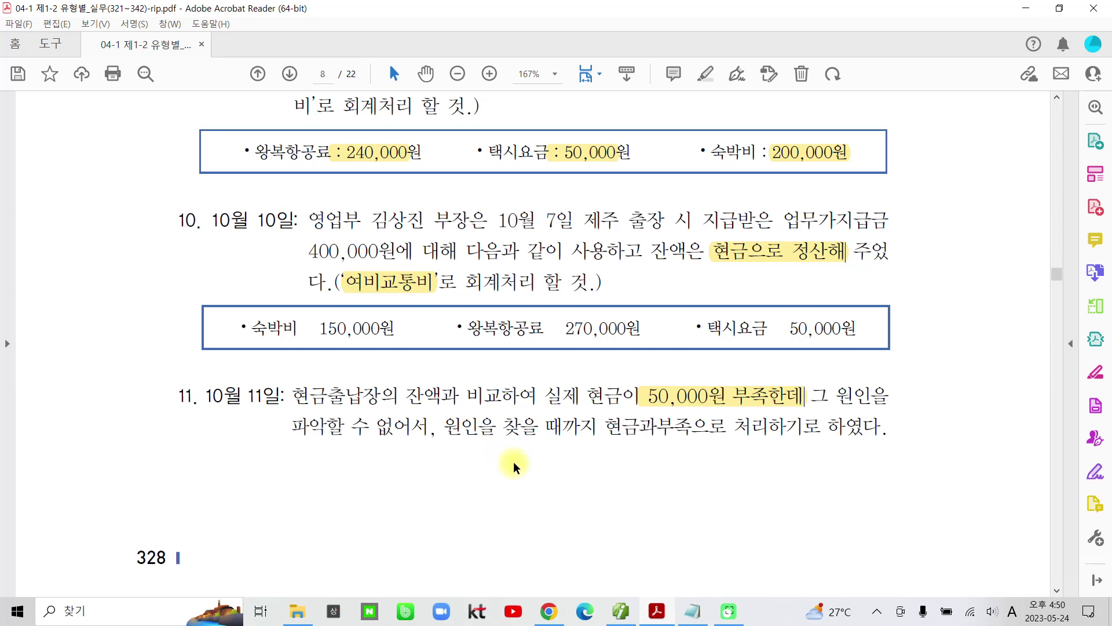
{"action": "left_click_drag", "start_coordinate": [605, 427], "coordinate": [694, 421]}
{"action": "left_click", "coordinate": [713, 372]}
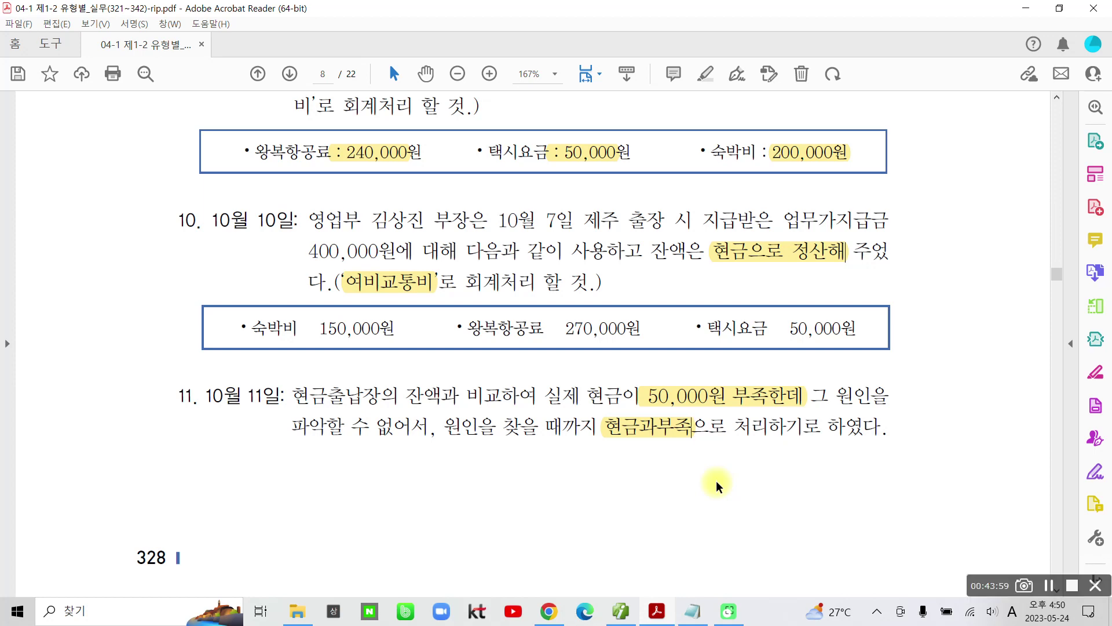
Sketch problem 11's journal entry in red beneath it, with a vertical divider and 현금 plus an amount line on the credit side
{"action": "left_click_drag", "start_coordinate": [607, 441], "coordinate": [605, 550]}
{"action": "mouse_move", "coordinate": [665, 448]}
{"action": "left_mouse_down"}
{"action": "mouse_move", "coordinate": [688, 459]}
{"action": "mouse_move", "coordinate": [670, 496]}
{"action": "mouse_move", "coordinate": [719, 472]}
{"action": "mouse_move", "coordinate": [727, 500]}
{"action": "mouse_move", "coordinate": [796, 467]}
{"action": "mouse_move", "coordinate": [753, 510]}
{"action": "mouse_move", "coordinate": [791, 495]}
{"action": "mouse_move", "coordinate": [787, 511]}
{"action": "left_mouse_up"}
{"action": "left_click_drag", "start_coordinate": [825, 512], "coordinate": [985, 499]}
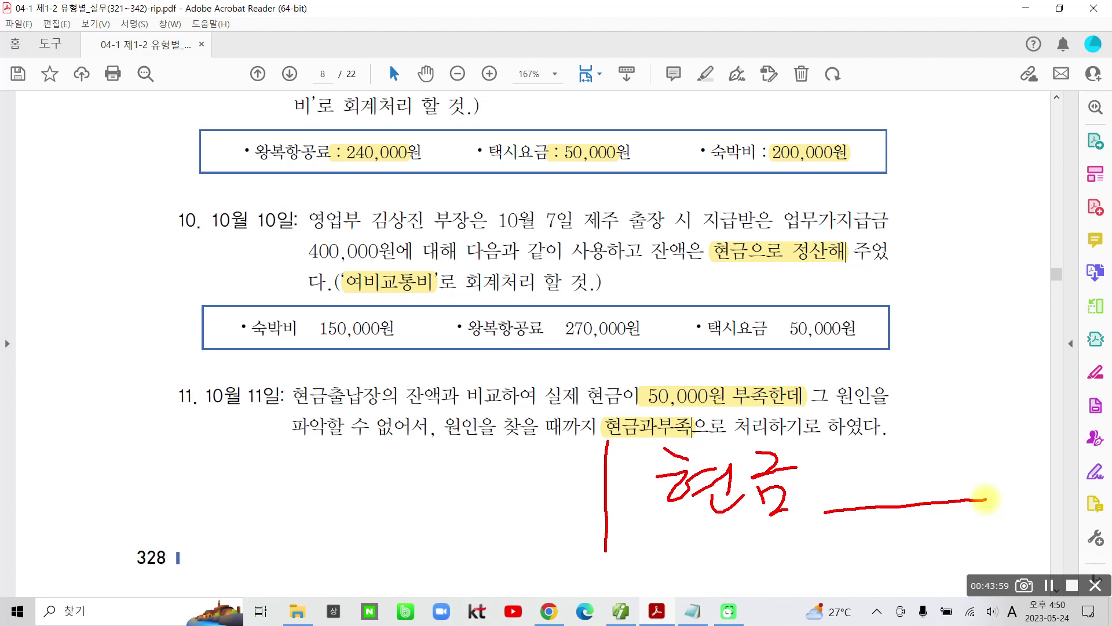
{"action": "mouse_move", "coordinate": [606, 411]}
{"action": "left_mouse_down"}
{"action": "mouse_move", "coordinate": [649, 443]}
{"action": "mouse_move", "coordinate": [622, 402]}
{"action": "mouse_move", "coordinate": [603, 426]}
{"action": "left_mouse_up"}
{"action": "mouse_move", "coordinate": [283, 446]}
{"action": "left_mouse_down"}
{"action": "mouse_move", "coordinate": [304, 498]}
{"action": "mouse_move", "coordinate": [325, 466]}
{"action": "mouse_move", "coordinate": [333, 510]}
{"action": "mouse_move", "coordinate": [375, 465]}
{"action": "mouse_move", "coordinate": [379, 510]}
{"action": "mouse_move", "coordinate": [400, 463]}
{"action": "mouse_move", "coordinate": [397, 509]}
{"action": "mouse_move", "coordinate": [432, 478]}
{"action": "mouse_move", "coordinate": [472, 464]}
{"action": "mouse_move", "coordinate": [447, 519]}
{"action": "mouse_move", "coordinate": [487, 481]}
{"action": "mouse_move", "coordinate": [478, 492]}
{"action": "mouse_move", "coordinate": [501, 523]}
{"action": "left_mouse_up"}
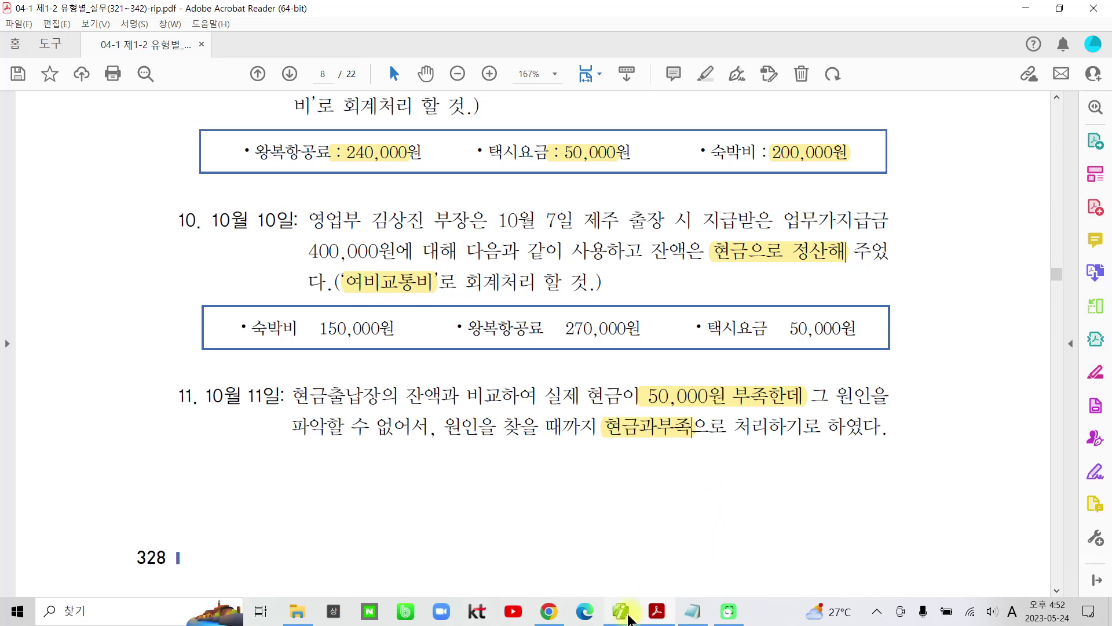
Switch to 더존 iPlus and set the general voucher date to October 11
{"action": "mouse_move", "coordinate": [629, 619]}
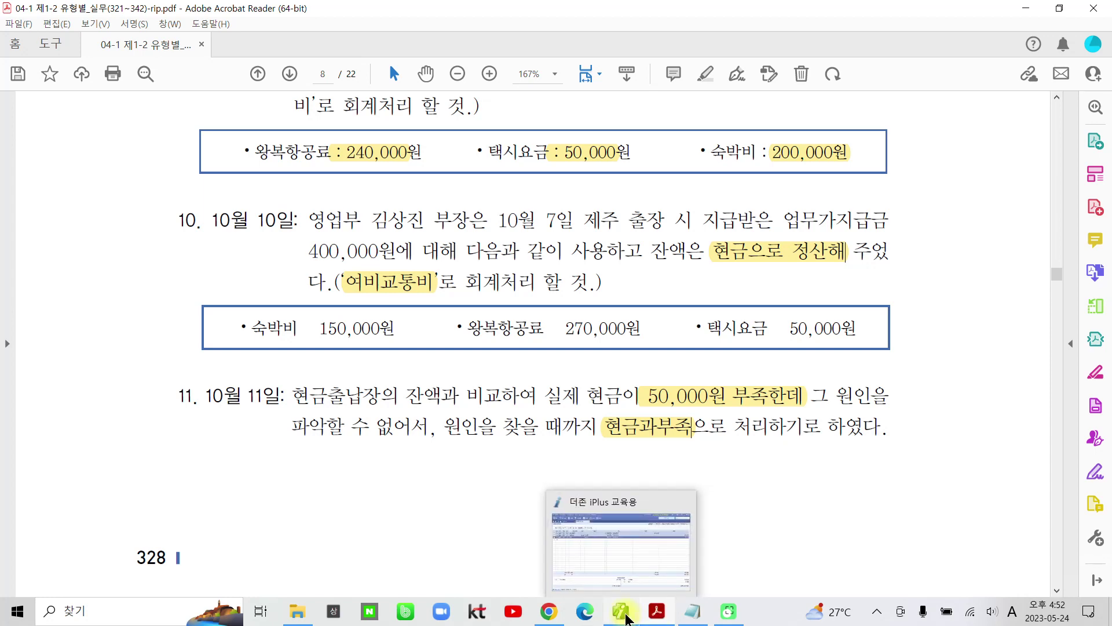
{"action": "left_click", "coordinate": [626, 617]}
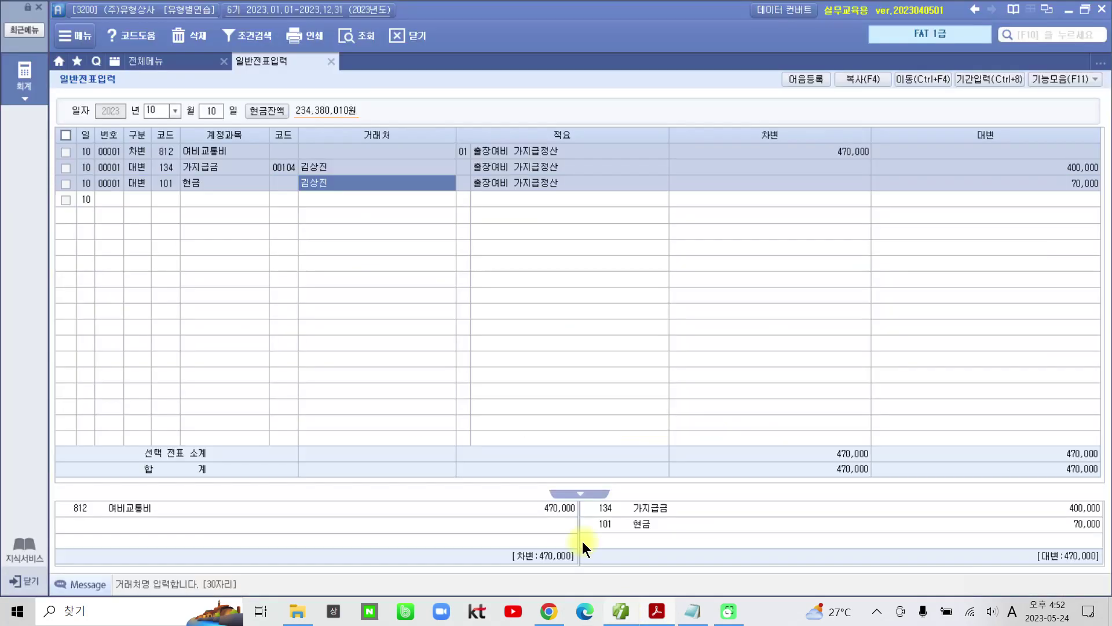
{"action": "left_click", "coordinate": [210, 110]}
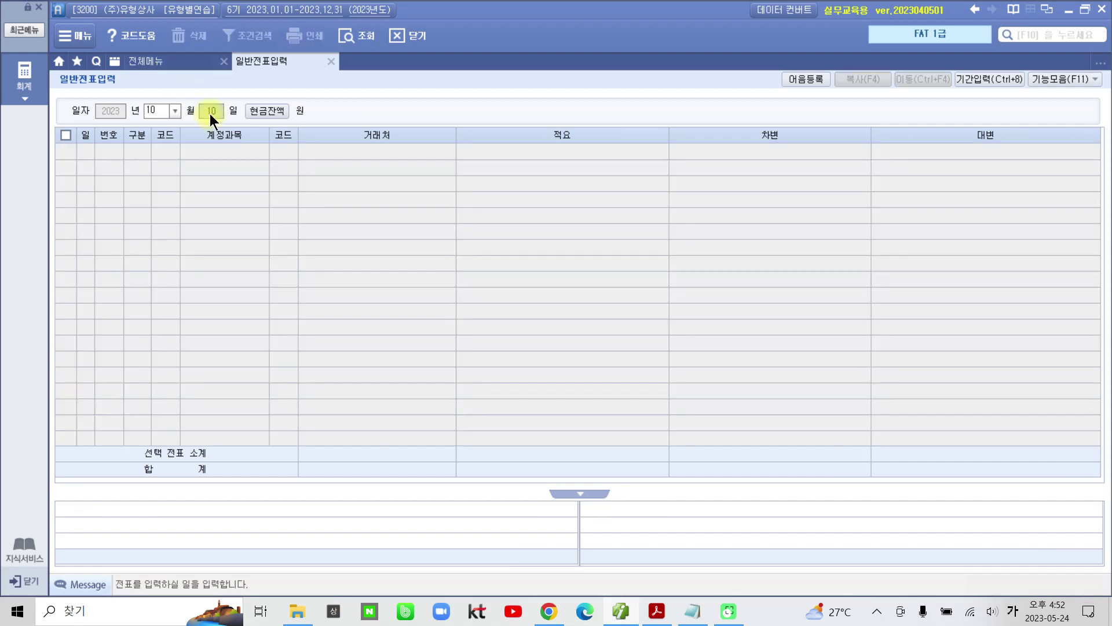
{"action": "type", "text": "11"}
{"action": "key", "text": "Return"}
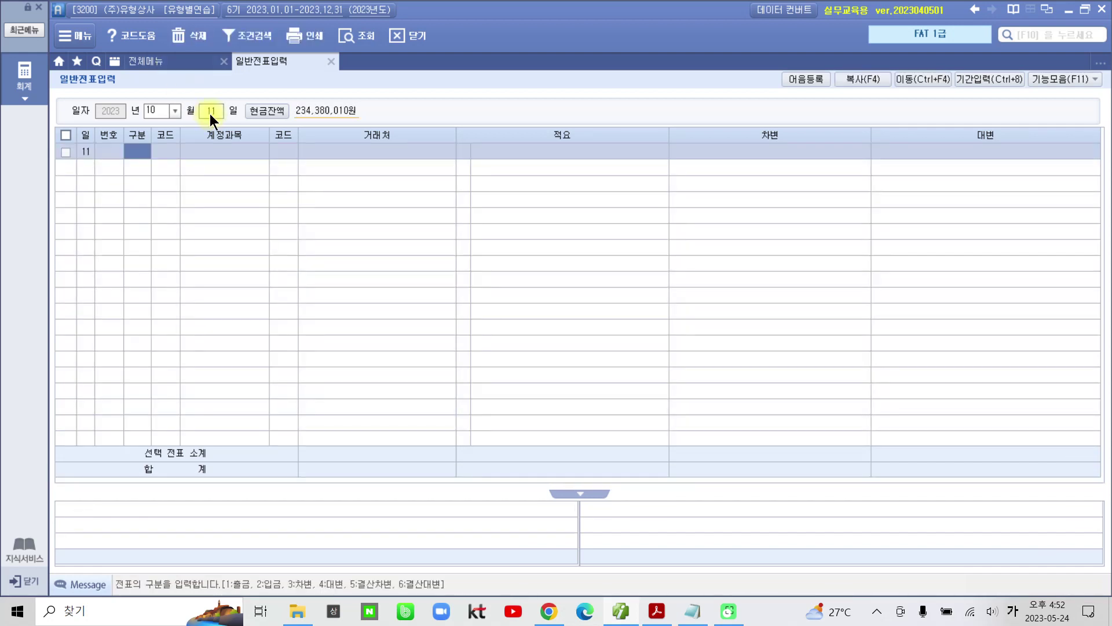
Start a cash payment (출금) voucher line with account 141 현금과부족
{"action": "type", "text": "1"}
{"action": "key", "text": "Return"}
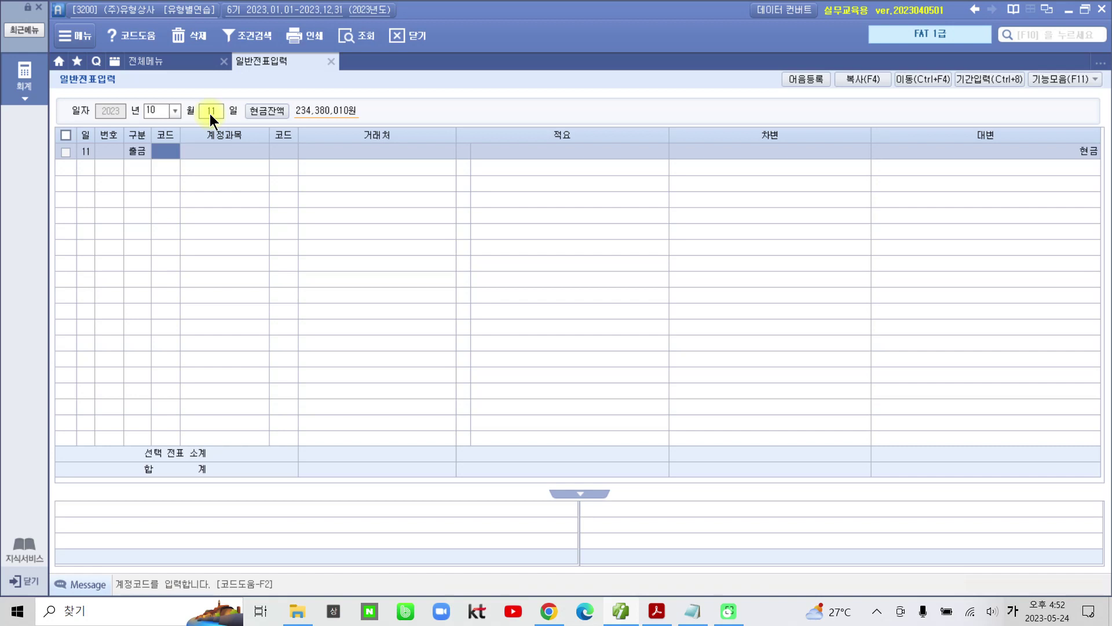
{"action": "type", "text": "현금"}
{"action": "key", "text": "Return"}
{"action": "key", "text": "Down"}
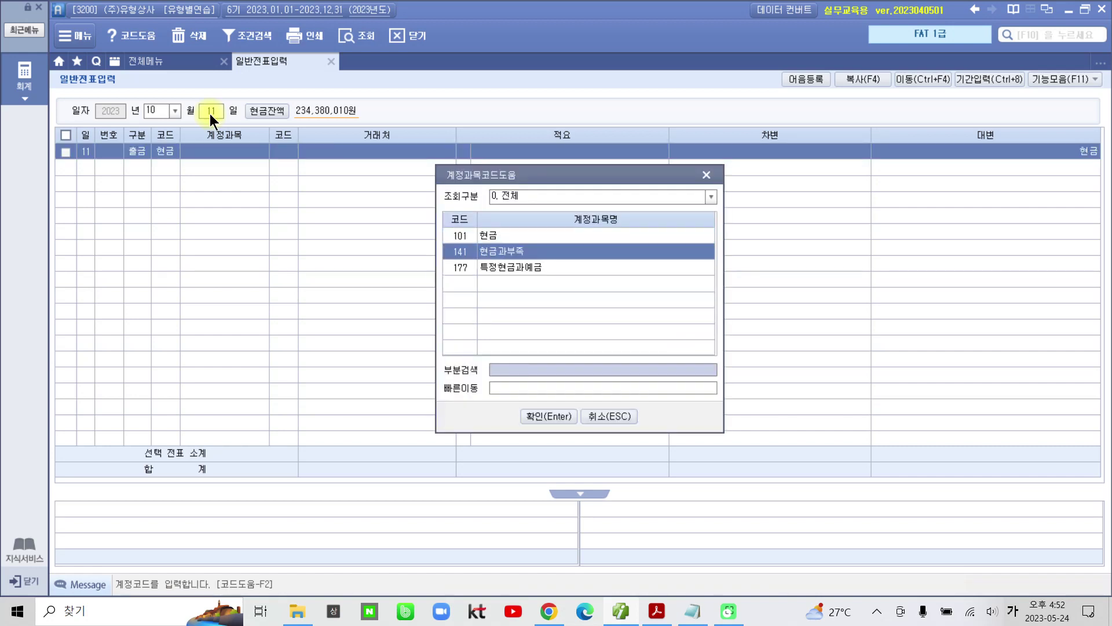
{"action": "key", "text": "Return"}
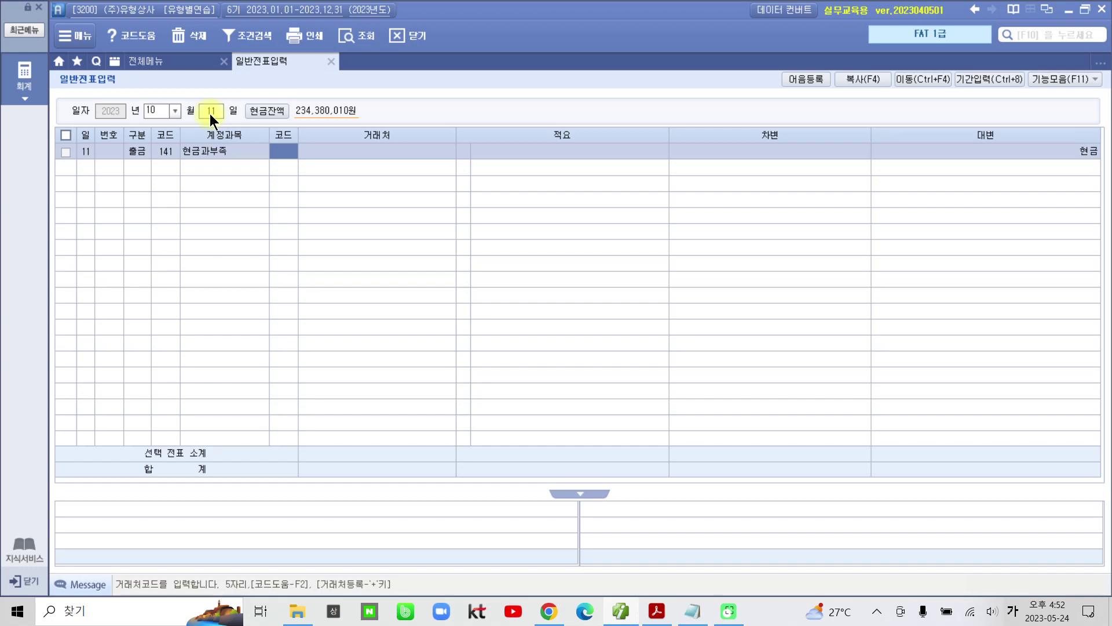
Leave the 현금과부족 line's 거래처 blank, enter 현금부족 as its description, and record a debit of 50,000
{"action": "key", "text": "Return"}
{"action": "key", "text": "Return"}
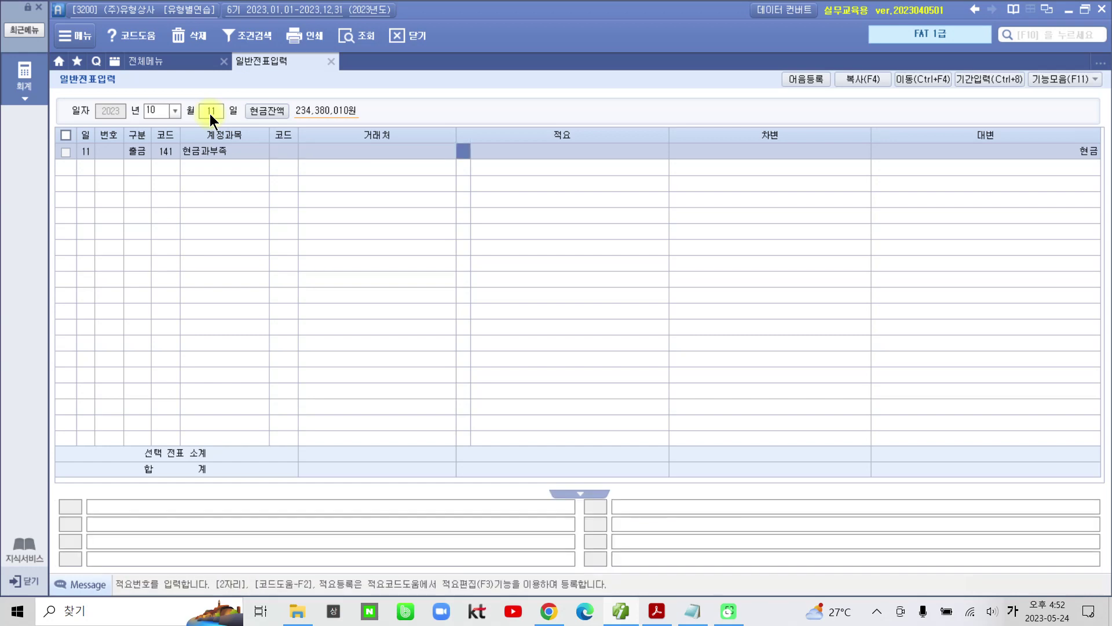
{"action": "key", "text": "Return"}
{"action": "type", "text": "현금과부"}
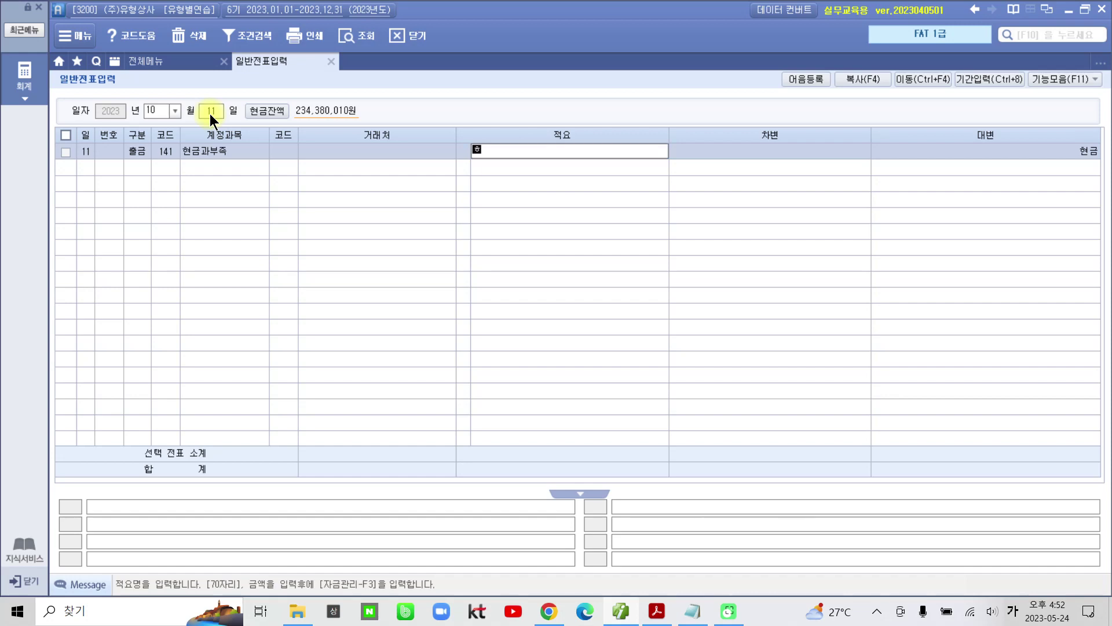
{"action": "type", "text": "족"}
{"action": "key", "text": "Return"}
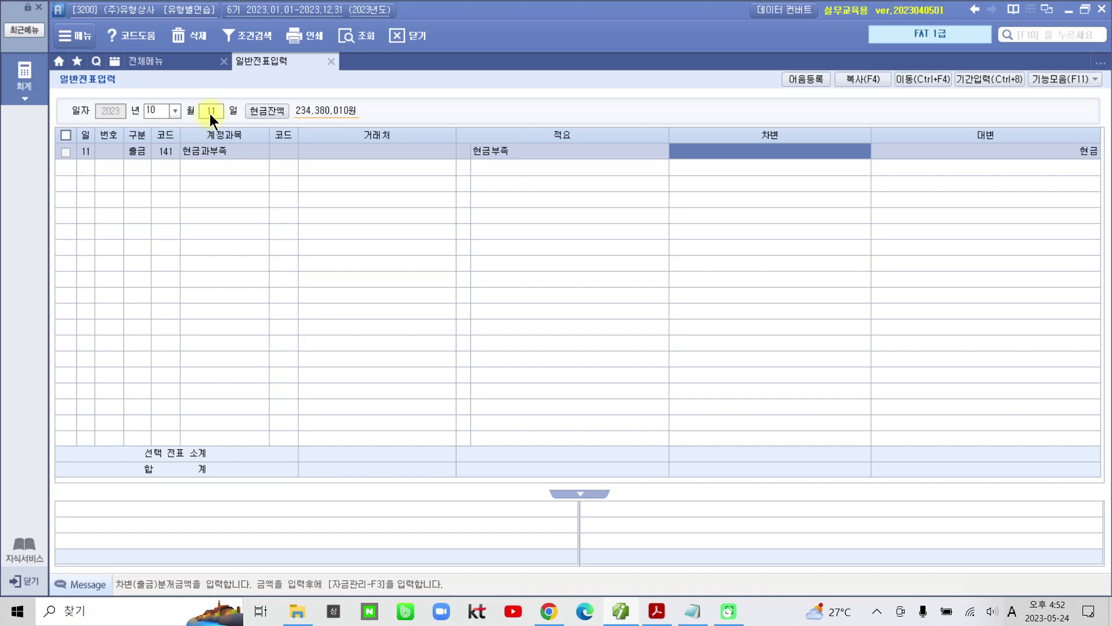
{"action": "type", "text": "500000"}
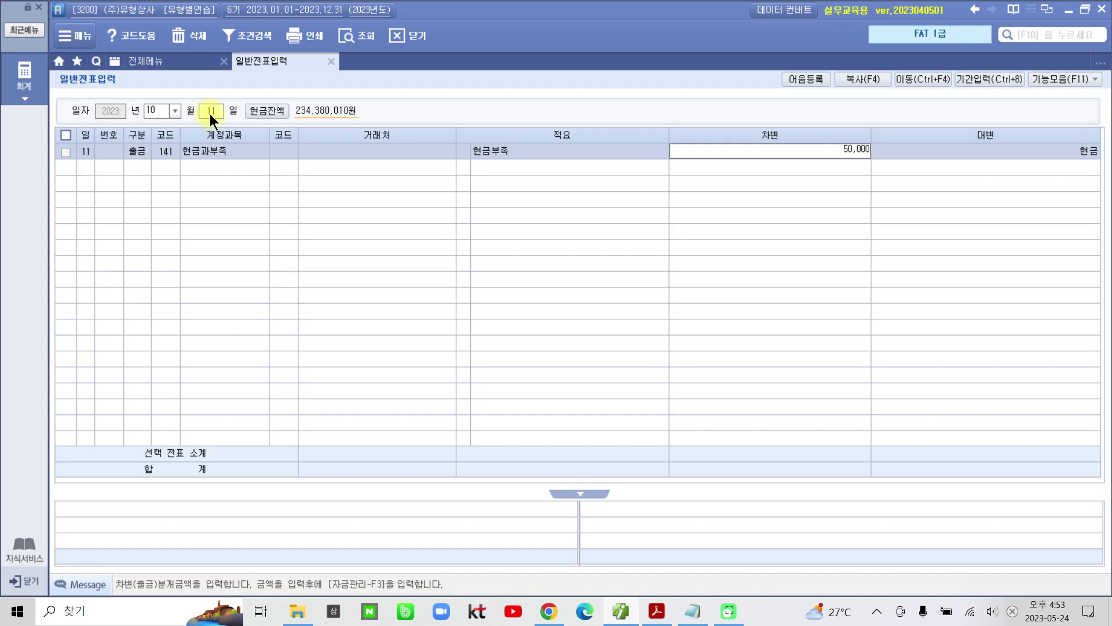
{"action": "key", "text": "Return"}
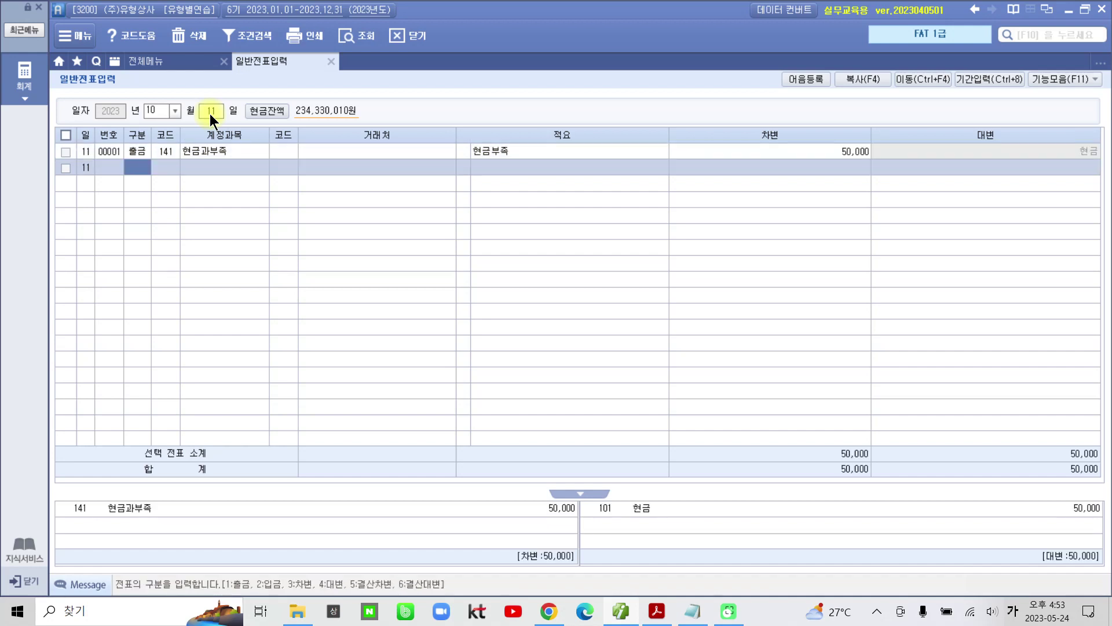
Circle the 현금과부족 debit and the 현금 credit in the journal entry summary in red, and clear the annotations
{"action": "mouse_move", "coordinate": [55, 480]}
{"action": "left_mouse_down"}
{"action": "mouse_move", "coordinate": [45, 518]}
{"action": "mouse_move", "coordinate": [458, 541]}
{"action": "mouse_move", "coordinate": [467, 474]}
{"action": "mouse_move", "coordinate": [27, 479]}
{"action": "left_mouse_up"}
{"action": "mouse_move", "coordinate": [595, 456]}
{"action": "left_mouse_down"}
{"action": "mouse_move", "coordinate": [579, 524]}
{"action": "mouse_move", "coordinate": [916, 524]}
{"action": "mouse_move", "coordinate": [1104, 503]}
{"action": "mouse_move", "coordinate": [803, 454]}
{"action": "mouse_move", "coordinate": [549, 467]}
{"action": "left_mouse_up"}
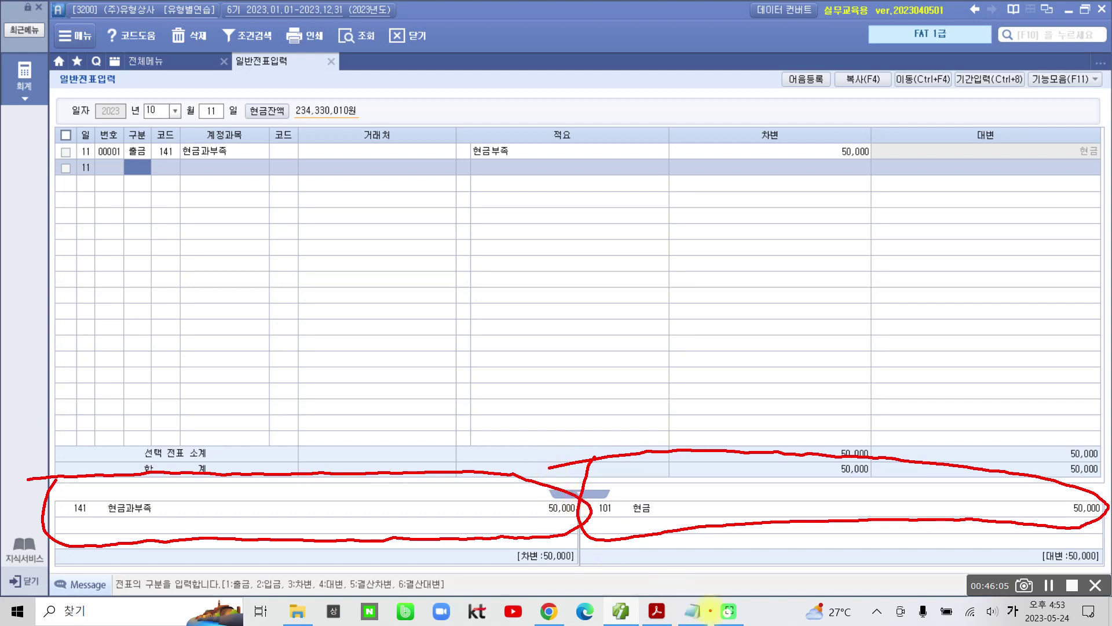
{"action": "key", "text": "Escape"}
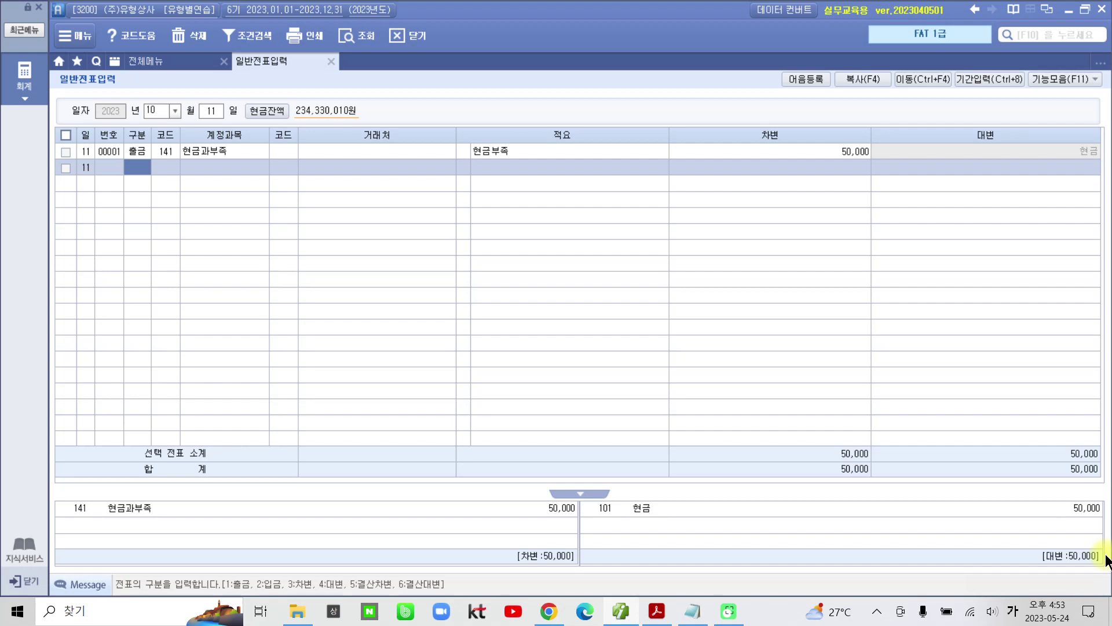